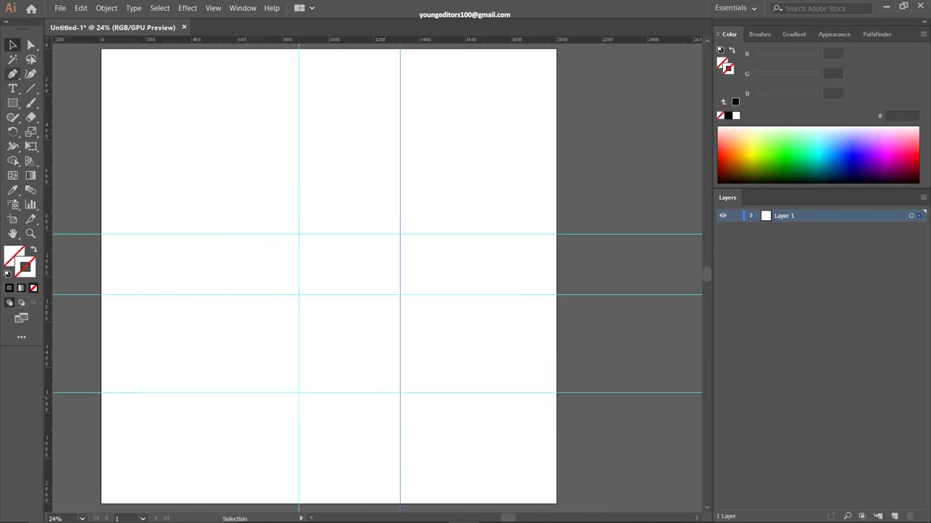
# - Draw the black raised lid with a flat top, a notch and a curved right edge
pyautogui.click(400, 75)
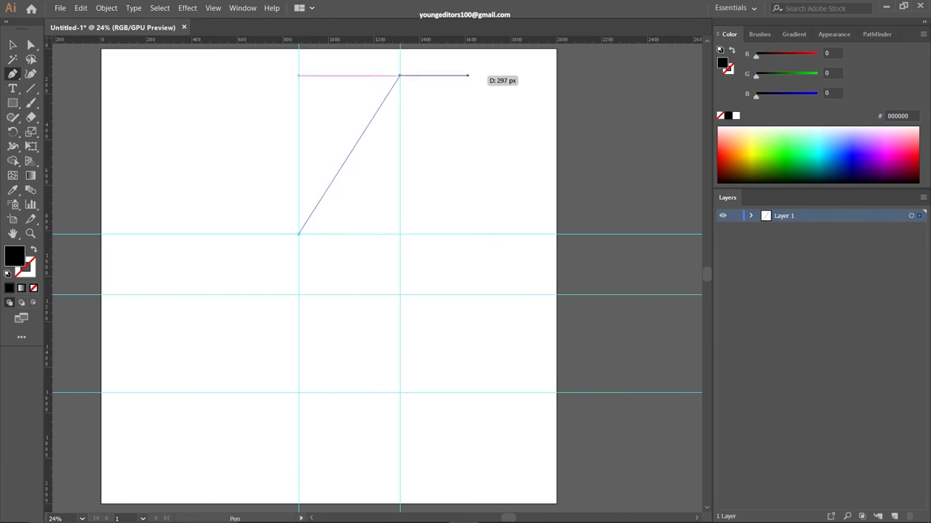
pyautogui.click(470, 75)
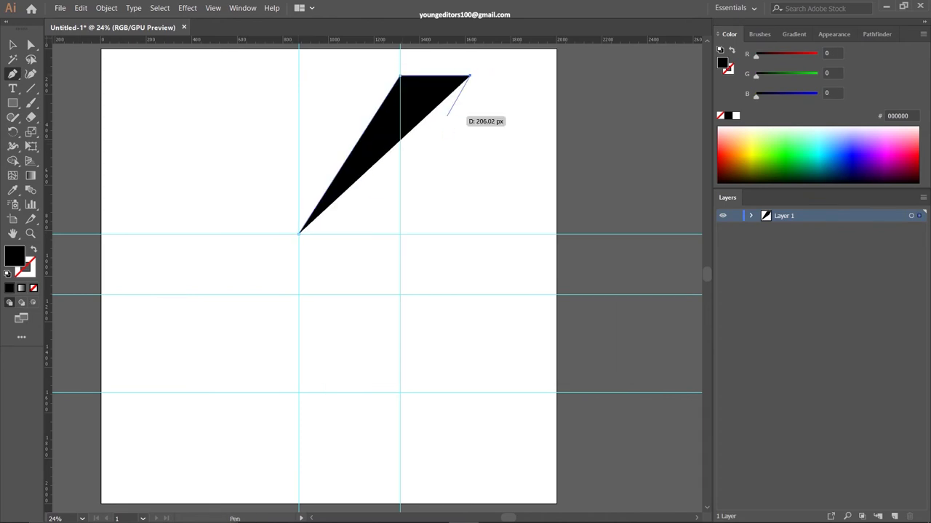
pyautogui.click(447, 115)
pyautogui.moveTo(452, 233); pyautogui.dragTo(557, 194)
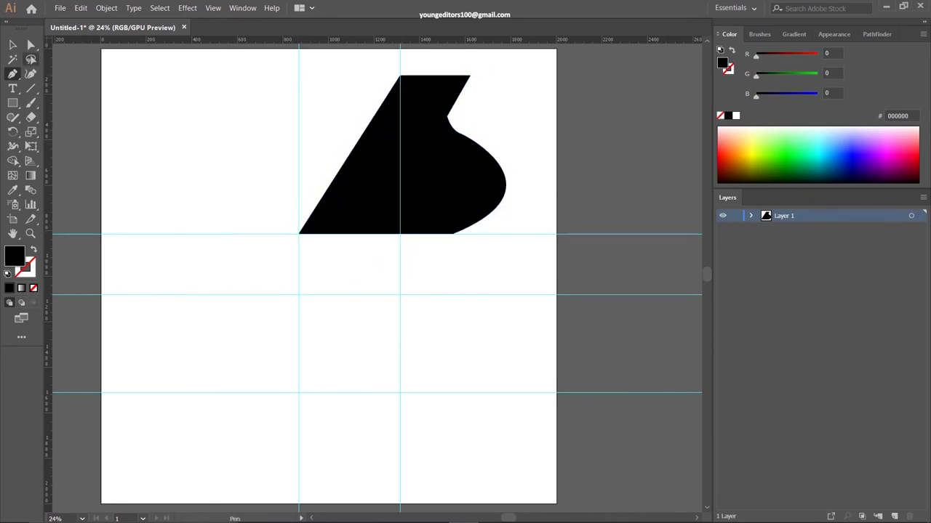
# - Draw the curved rim below the lid, with a rounded front end and pointed left tip
pyautogui.click(454, 233)
pyautogui.moveTo(538, 262)
pyautogui.mouseDown()
pyautogui.moveTo(543, 296)
pyautogui.moveTo(534, 260)
pyautogui.mouseUp()
pyautogui.moveTo(463, 270); pyautogui.dragTo(437, 270)
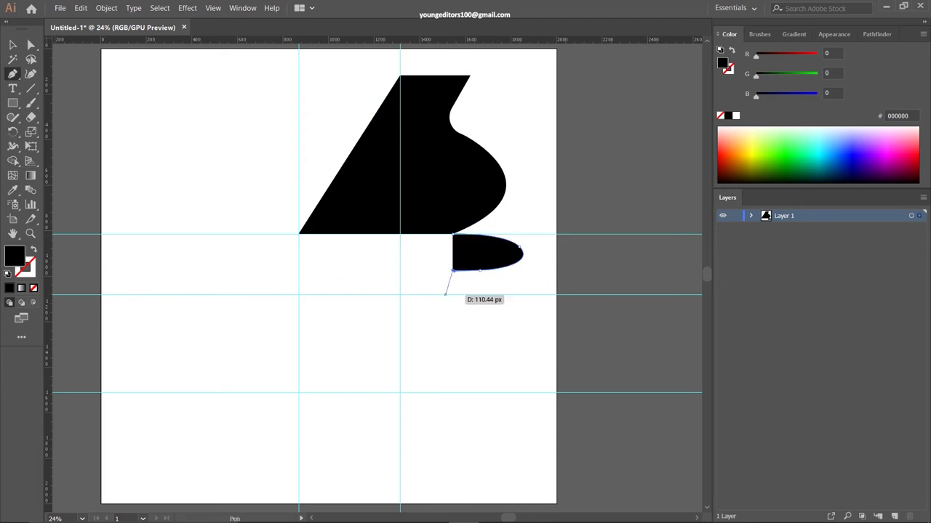
pyautogui.click(298, 290)
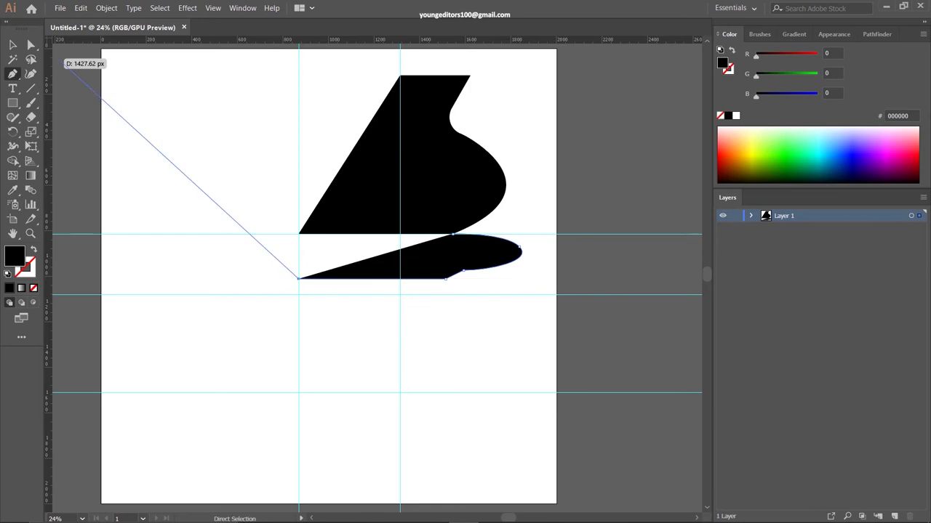
pyautogui.click(222, 234)
pyautogui.press('v')
pyautogui.press('a')
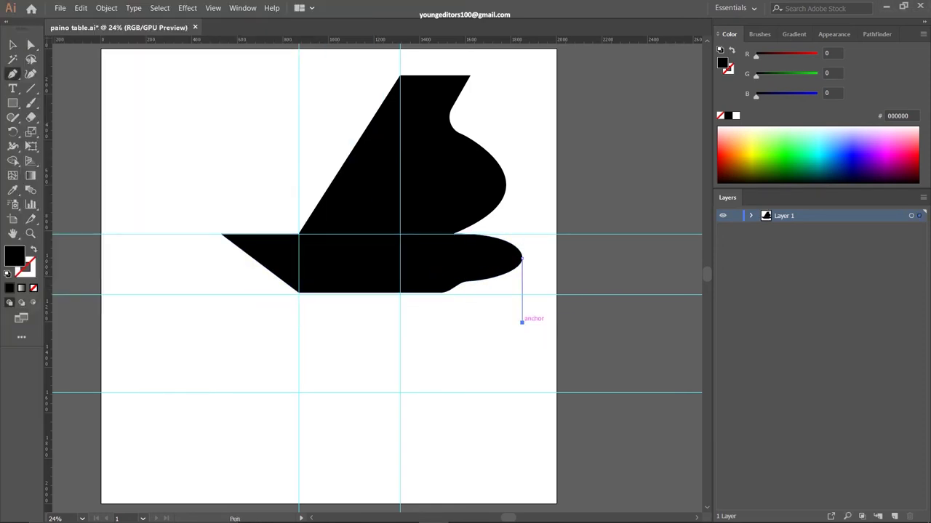
# - Draw the #303030 lower body with its stepped bottom edge and keyboard ledge
pyautogui.click(465, 331)
pyautogui.hotkey('ctrl', 'z')
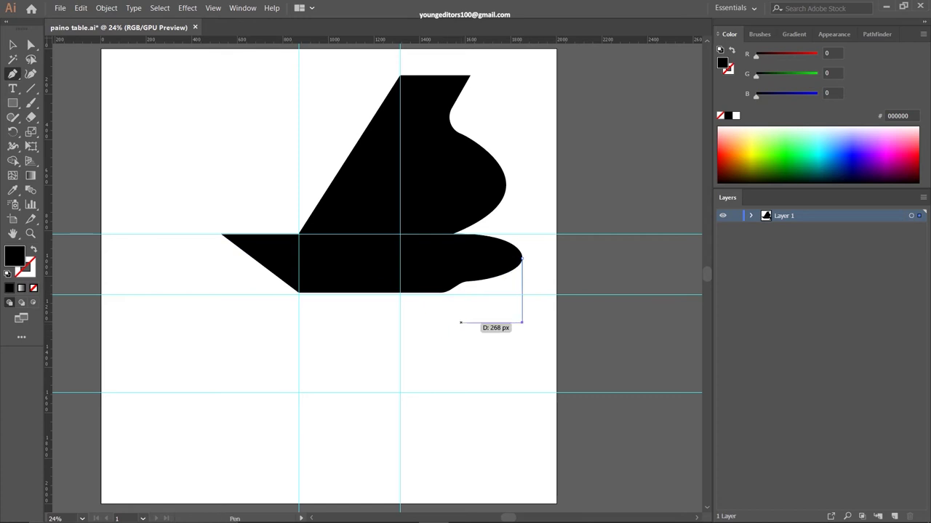
pyautogui.click(466, 325)
pyautogui.click(447, 340)
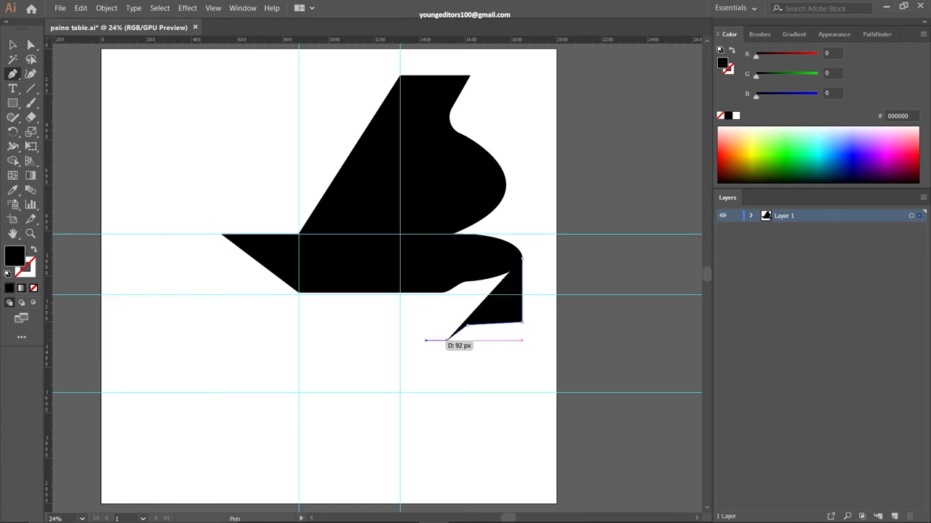
pyautogui.click(405, 354)
pyautogui.click(229, 352)
pyautogui.click(229, 317)
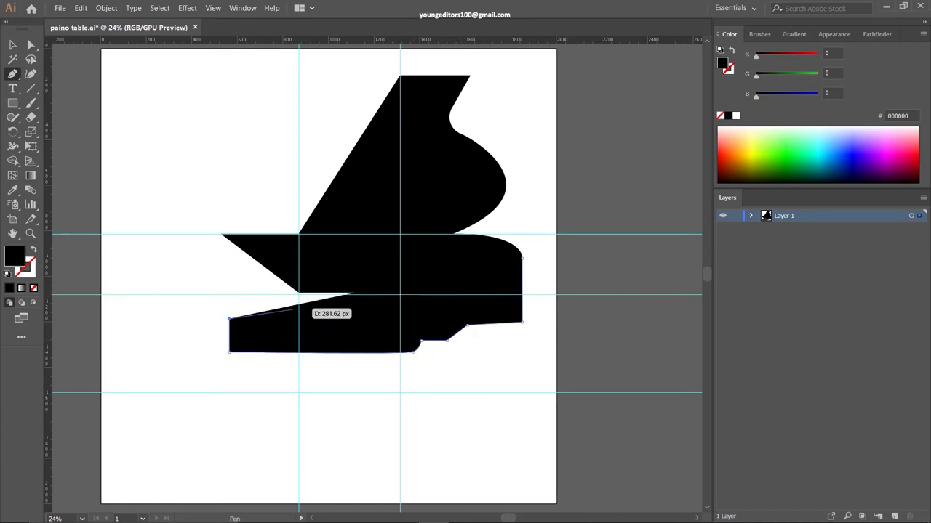
pyautogui.click(299, 319)
pyautogui.click(299, 291)
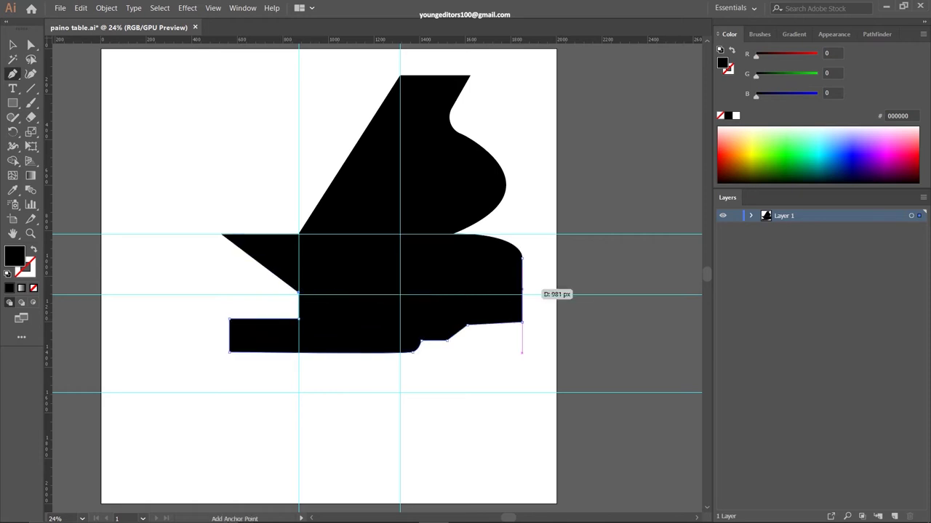
# - Round the corners of the grey lower body using live corners
pyautogui.press('v')
pyautogui.click(407, 313)
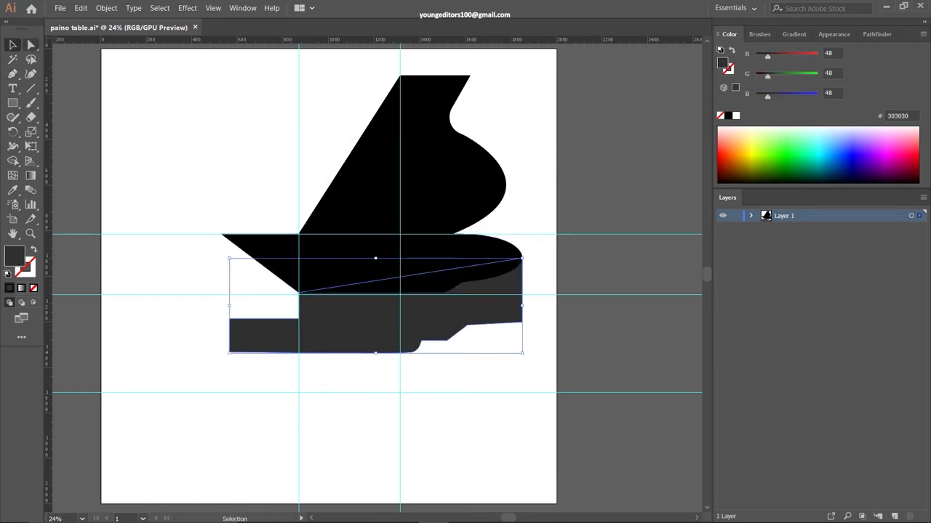
pyautogui.press('a')
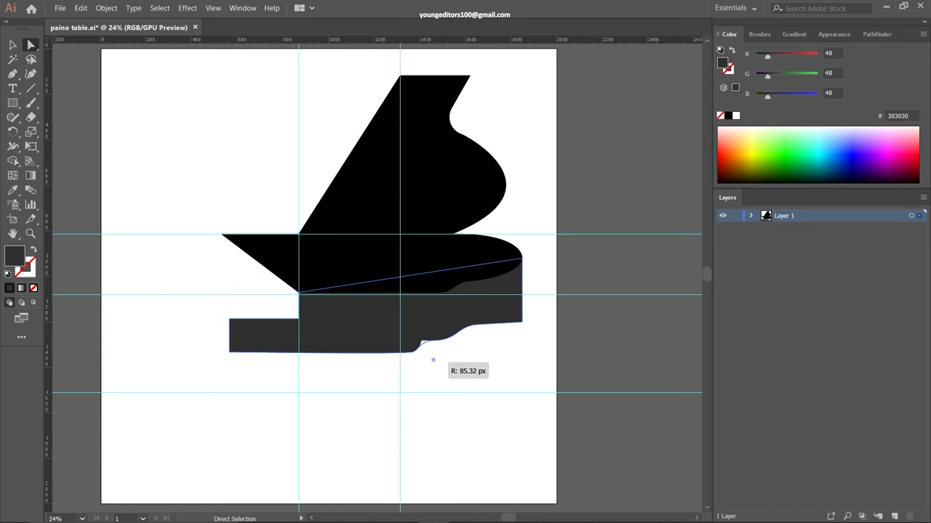
pyautogui.moveTo(433, 359); pyautogui.dragTo(544, 327)
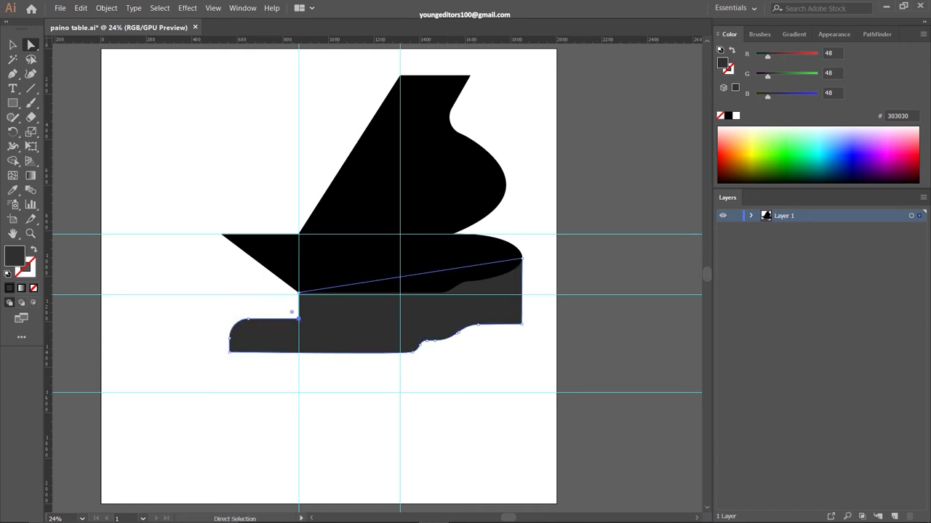
pyautogui.hotkey('ctrl', 'shift', 'a')
# - Draw the left end piece at the rim's tip and fill it #191515
pyautogui.press('p')
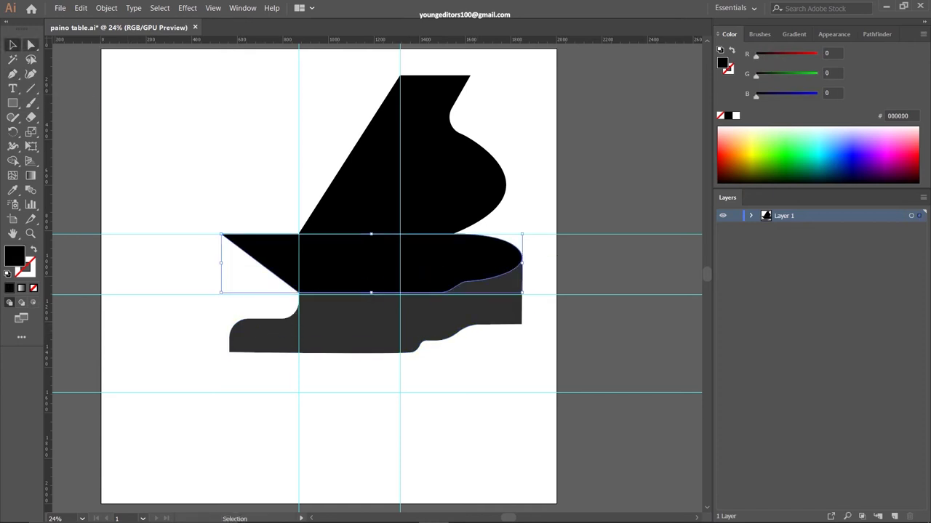
pyautogui.moveTo(220, 235); pyautogui.dragTo(209, 236)
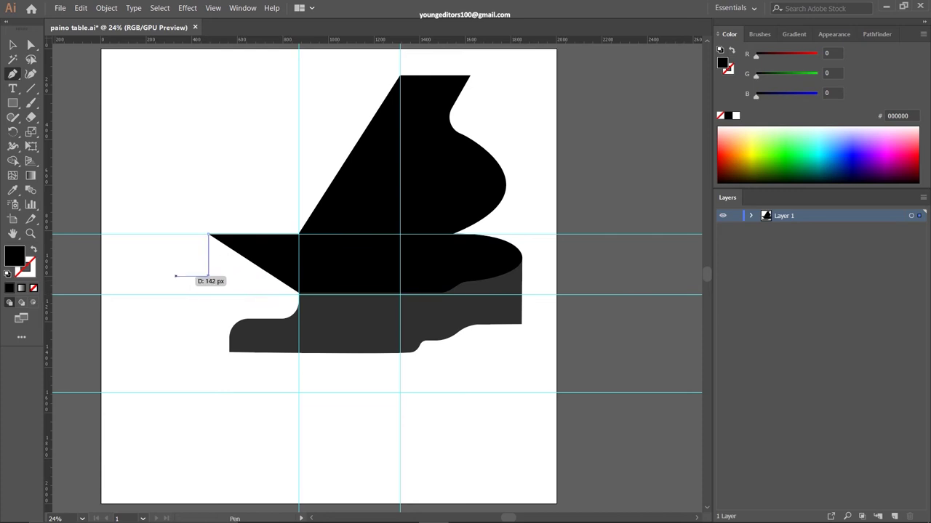
pyautogui.click(169, 276)
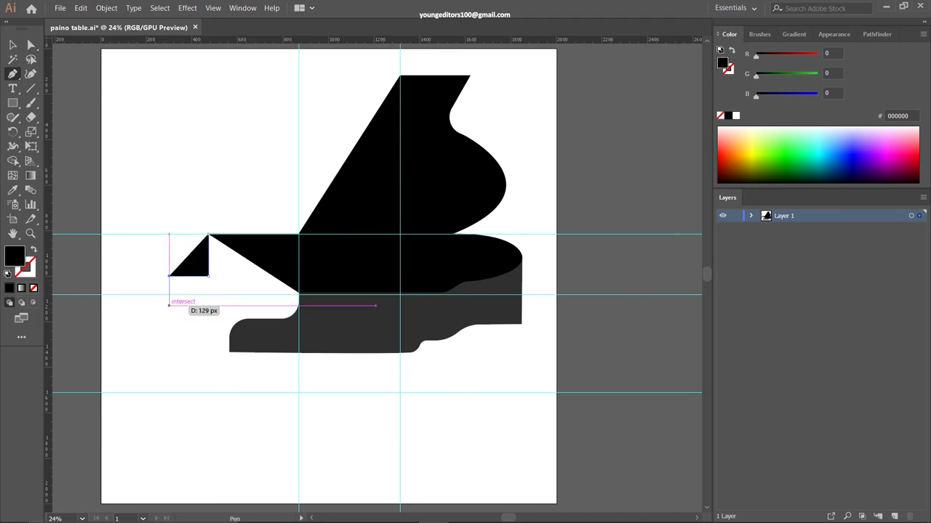
pyautogui.click(169, 306)
pyautogui.click(229, 353)
pyautogui.click(249, 319)
pyautogui.doubleClick(14, 256)
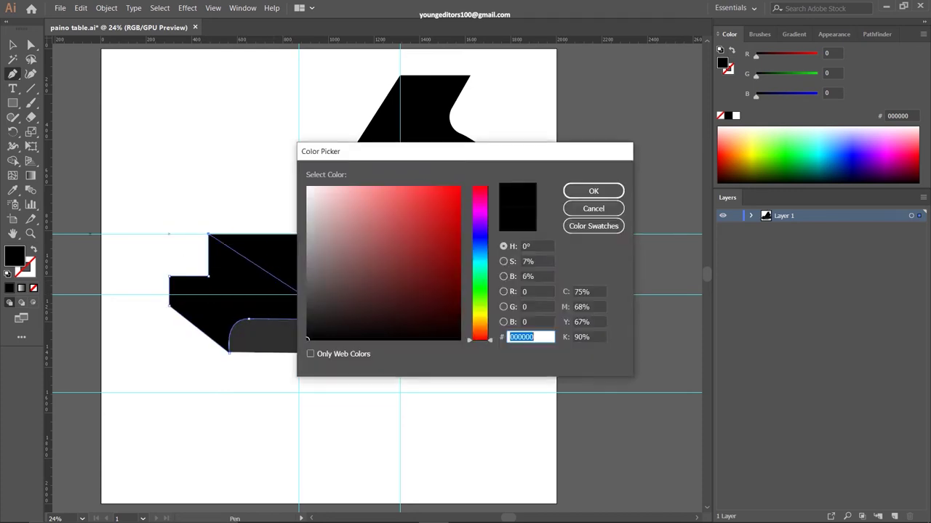
pyautogui.write('191515')
pyautogui.press('Return')
# - Refine the left end piece's anchor points, then select the lid for a #3F3F3F fill
pyautogui.press('a')
pyautogui.click(254, 360)
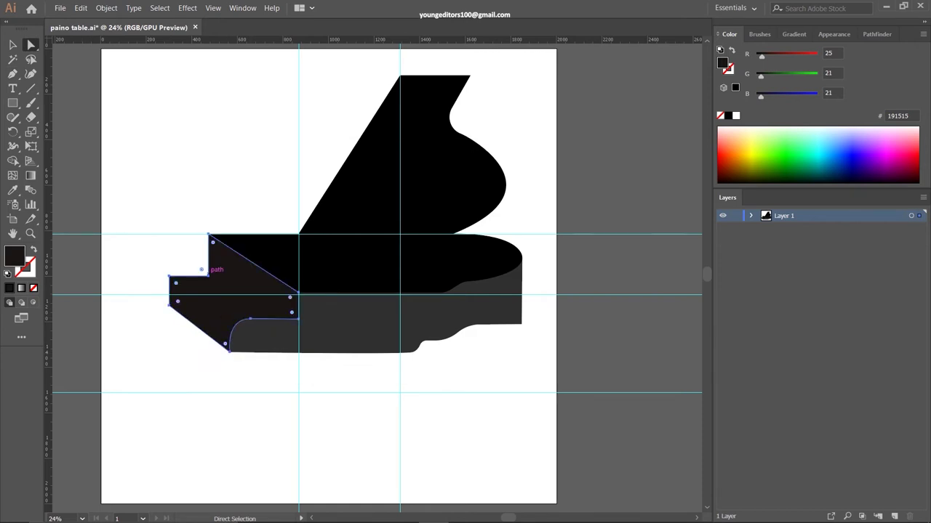
pyautogui.hotkey('ctrl', 'shift', 'a')
pyautogui.moveTo(178, 287); pyautogui.dragTo(161, 287)
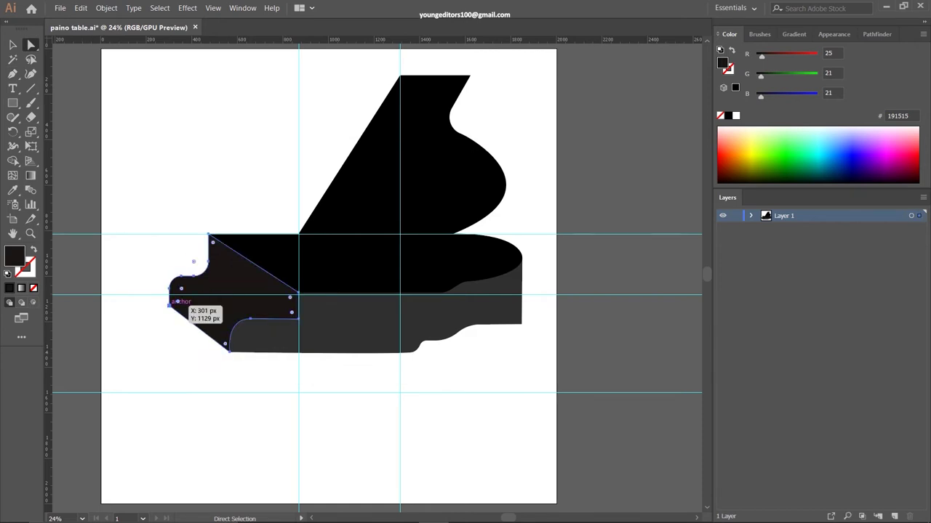
pyautogui.press('v')
pyautogui.press('a')
pyautogui.moveTo(222, 352); pyautogui.dragTo(244, 317)
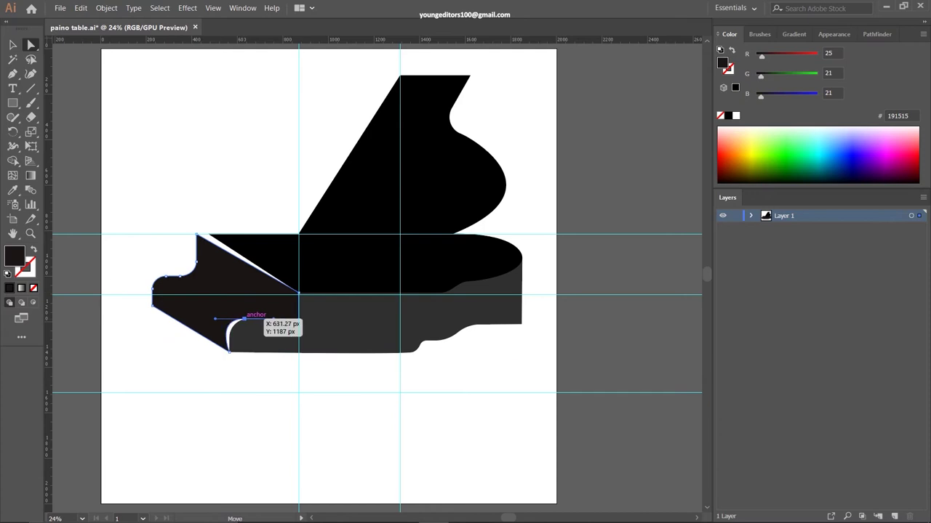
pyautogui.moveTo(196, 234)
pyautogui.mouseDown()
pyautogui.moveTo(196, 223)
pyautogui.moveTo(208, 234)
pyautogui.mouseUp()
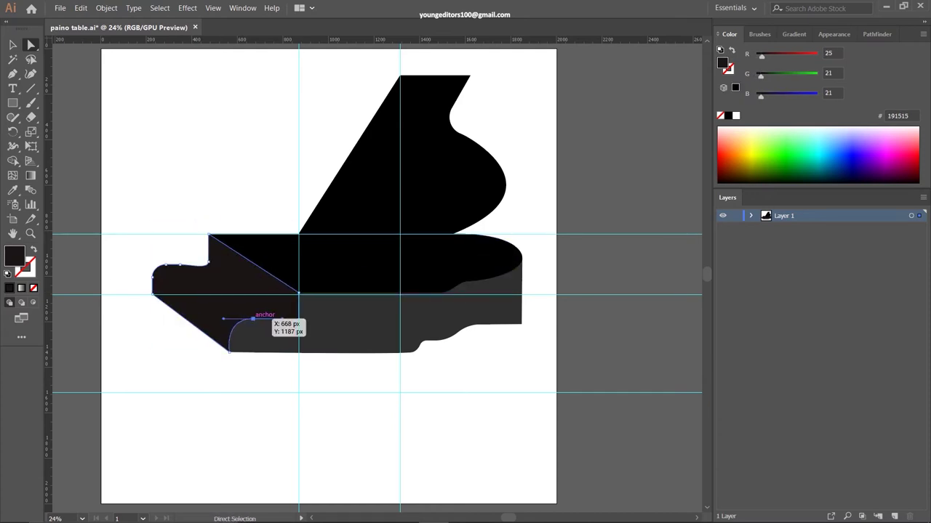
pyautogui.press('v')
pyautogui.click(407, 145)
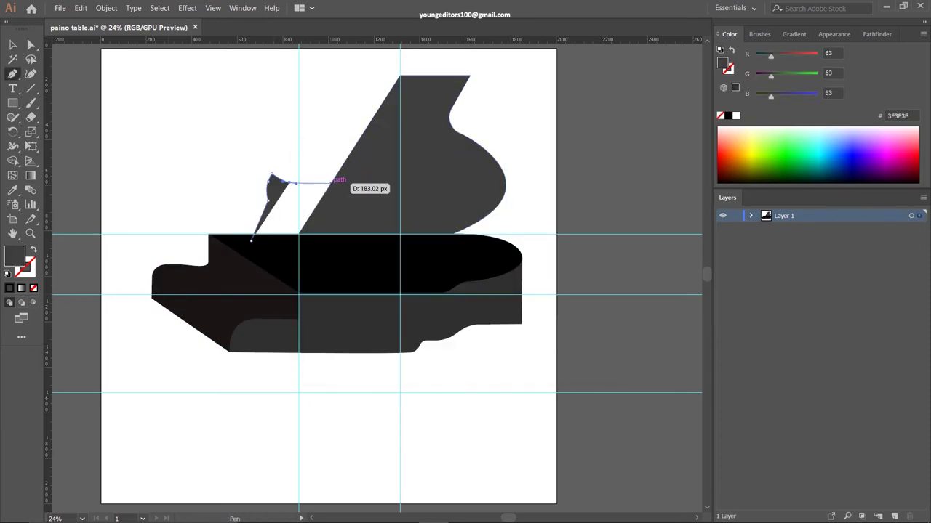
# - Draw the music stand shape with a curved top and reshaped bottom point
pyautogui.moveTo(331, 183); pyautogui.dragTo(345, 182)
pyautogui.moveTo(373, 218); pyautogui.dragTo(367, 231)
pyautogui.click(251, 238)
pyautogui.press('a')
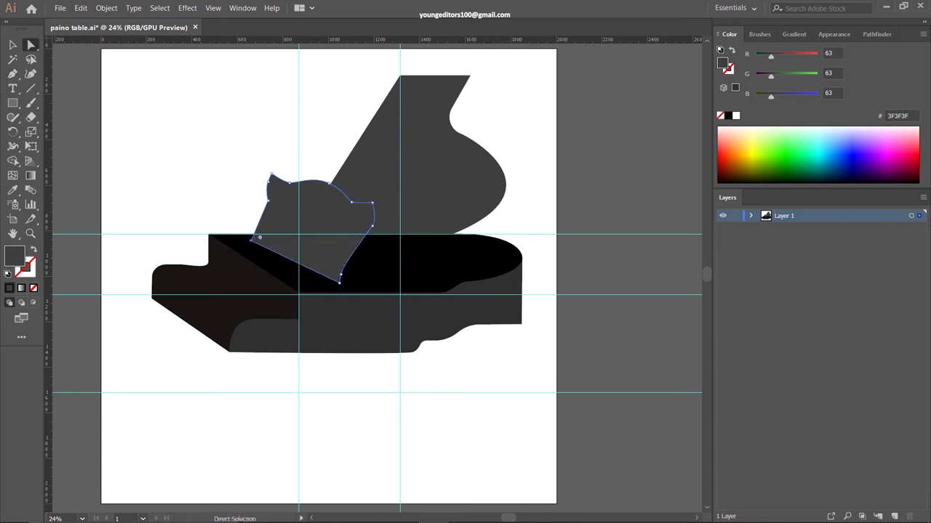
pyautogui.moveTo(336, 277); pyautogui.dragTo(309, 254)
pyautogui.press('v')
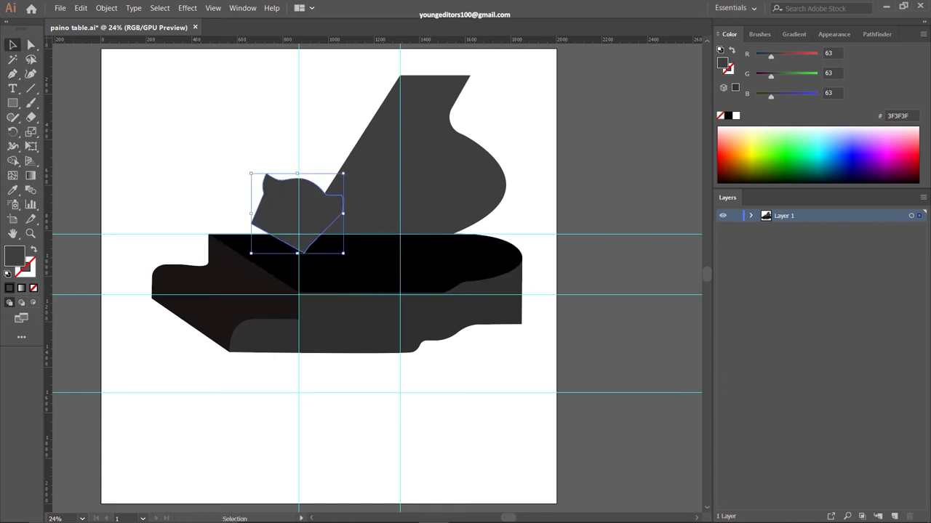
# - Give the music stand the body's dark grey and move it onto the body
pyautogui.press('i')
pyautogui.moveTo(298, 218)
pyautogui.mouseDown()
pyautogui.moveTo(302, 238)
pyautogui.moveTo(331, 236)
pyautogui.mouseUp()
pyautogui.click(349, 320)
pyautogui.press('v')
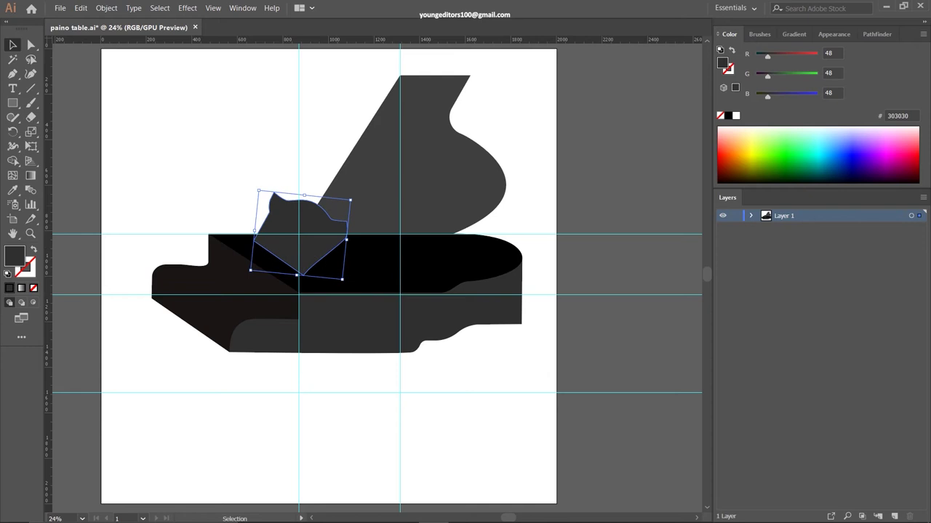
pyautogui.hotkey('ctrl', 'z')
pyautogui.press('a')
# - Draw a tapered leg with a rounded foot and a strip along the body's bottom edge
pyautogui.press('p')
pyautogui.click(188, 325)
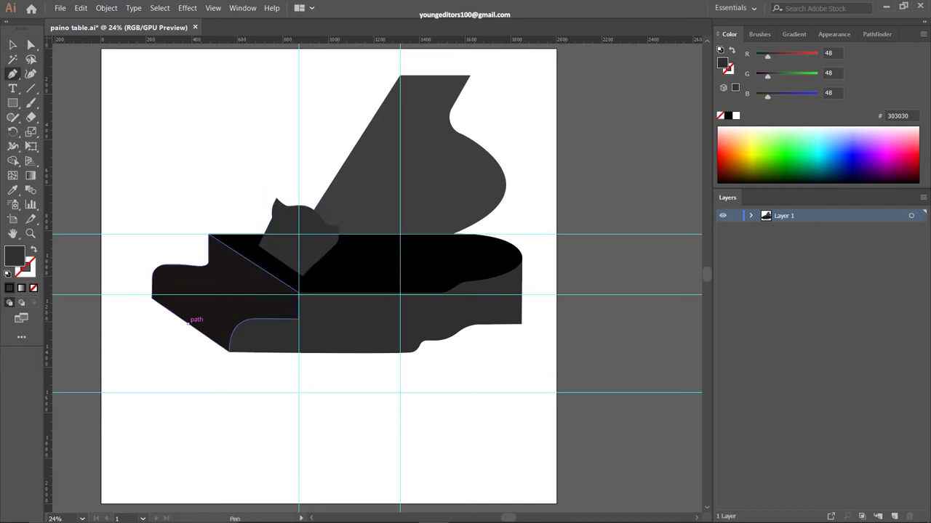
pyautogui.click(192, 429)
pyautogui.click(189, 464)
pyautogui.moveTo(208, 463); pyautogui.dragTo(211, 437)
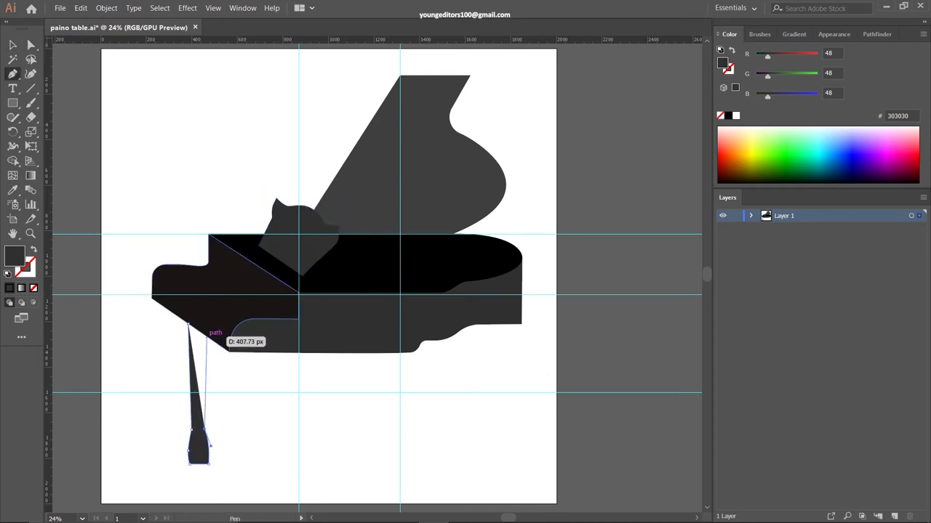
pyautogui.click(412, 353)
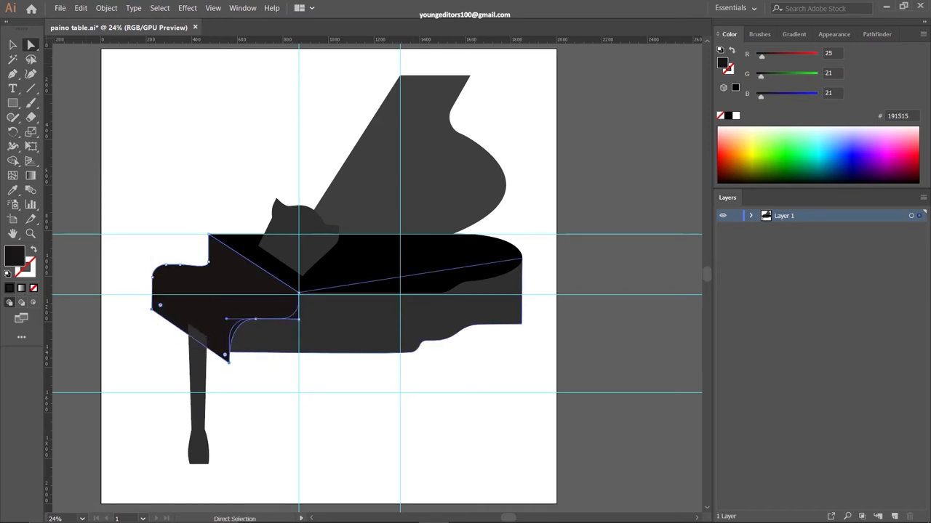
pyautogui.click(230, 360)
# - Send the piano leg behind the body via Arrange > Send to Back
pyautogui.click(13, 45)
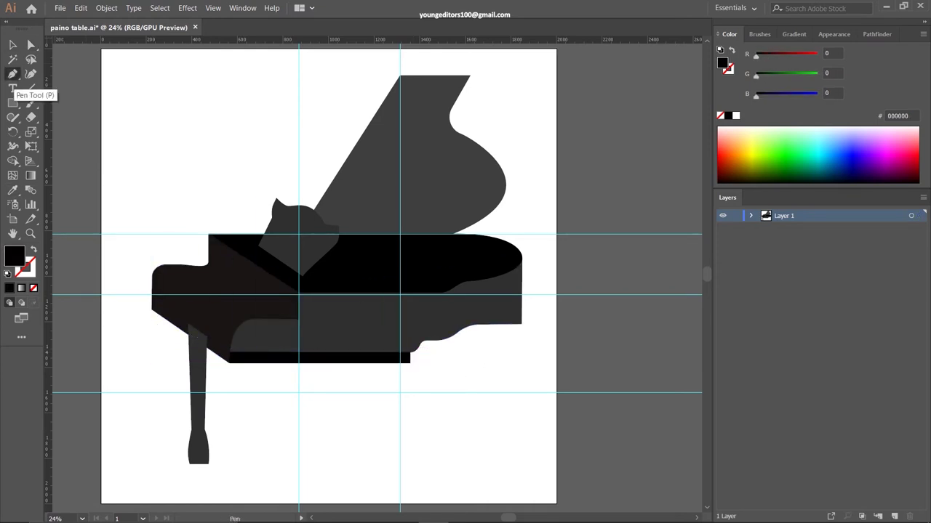
pyautogui.rightClick(199, 379)
pyautogui.click(353, 360)
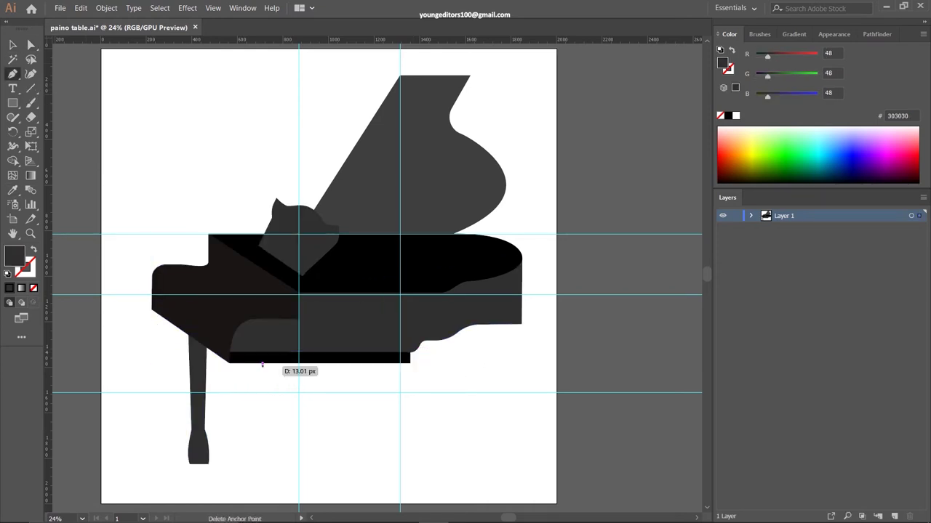
# - Draw a second leg with a flat foot under the body and select all the artwork
pyautogui.click(248, 476)
pyautogui.click(279, 496)
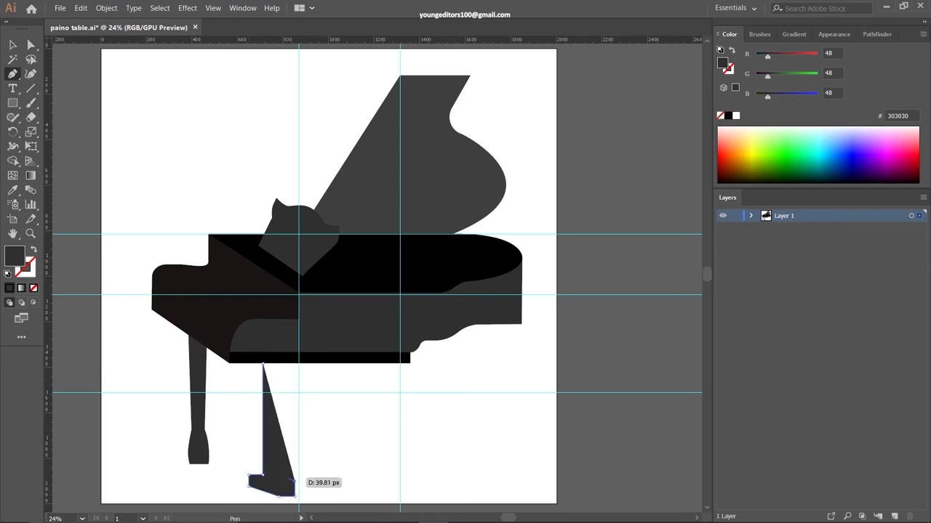
pyautogui.click(286, 476)
pyautogui.click(287, 364)
pyautogui.rightClick(271, 379)
pyautogui.press('Escape')
pyautogui.hotkey('ctrl', 'a')
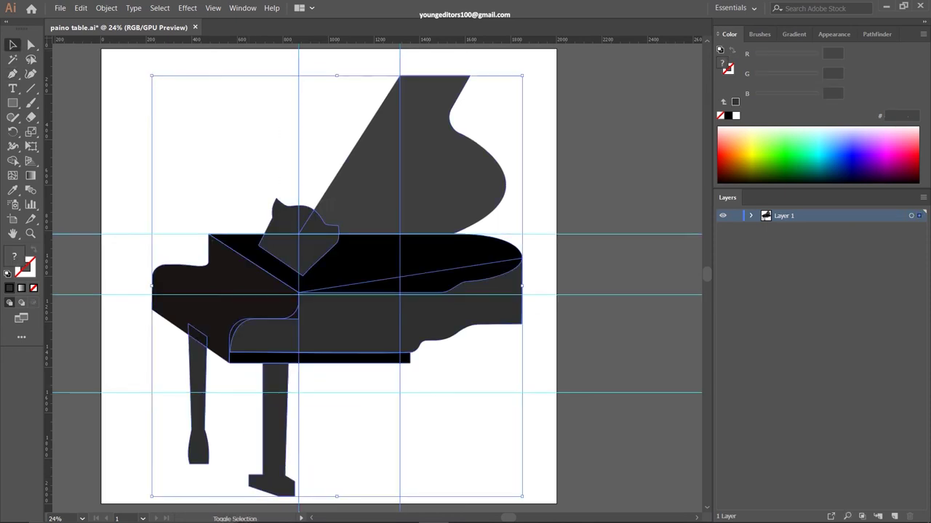
pyautogui.hotkey('ctrl', 'shift', 'a')
# - Draw the curved front leg with its foot under the middle of the body
pyautogui.press('p')
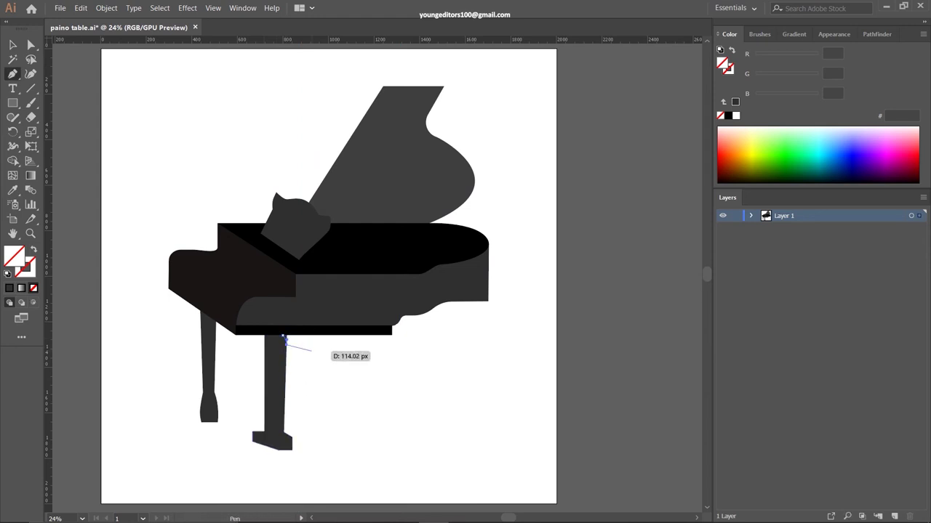
pyautogui.click(313, 354)
pyautogui.click(313, 460)
pyautogui.click(309, 476)
pyautogui.click(309, 488)
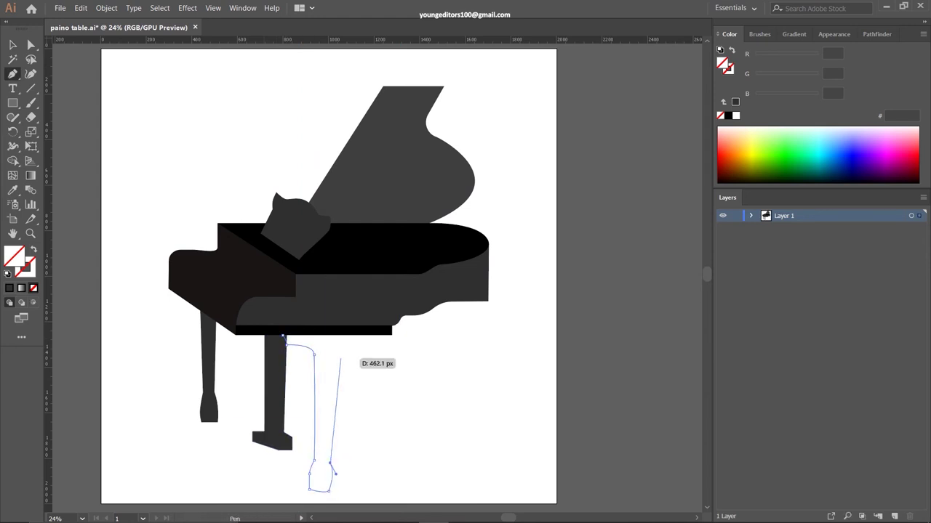
pyautogui.click(342, 354)
pyautogui.click(377, 339)
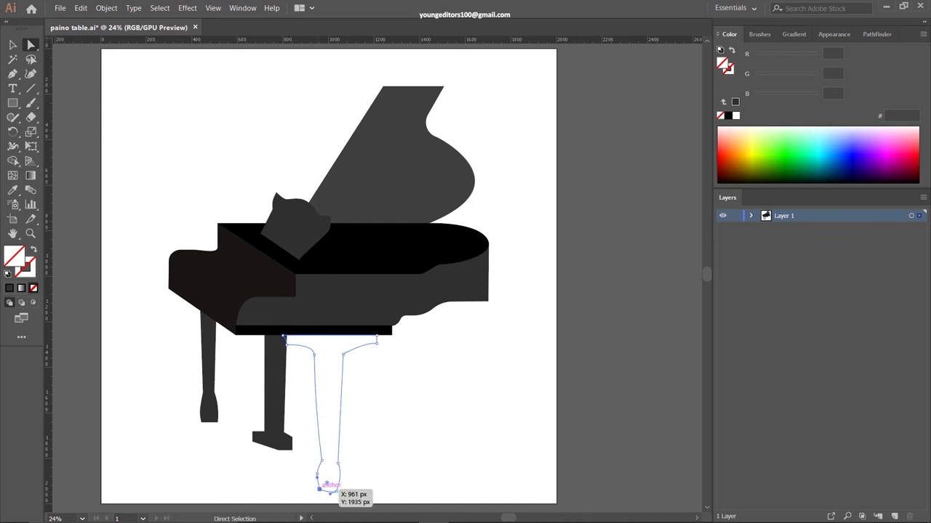
pyautogui.moveTo(329, 491); pyautogui.dragTo(341, 473)
# - Fill the front leg black and round the corners under the piano body
pyautogui.press('i')
pyautogui.click(364, 247)
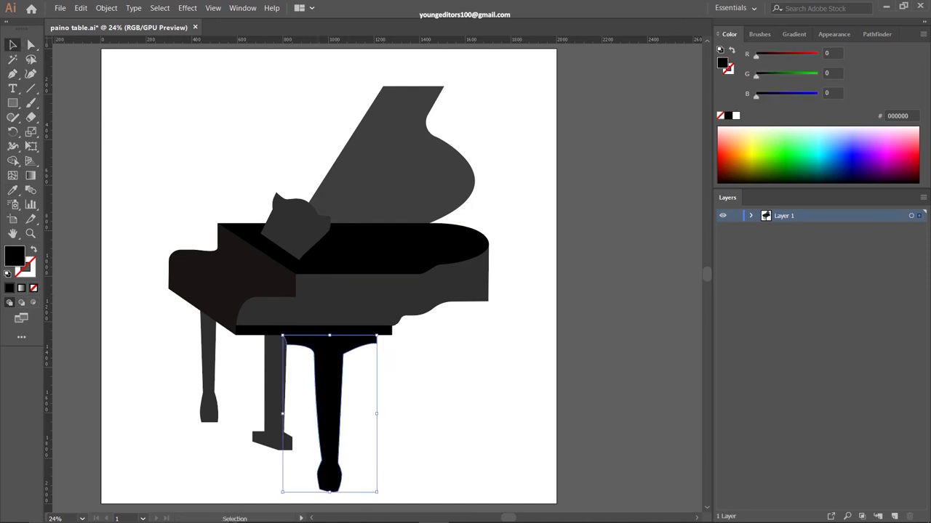
pyautogui.press('a')
pyautogui.click(349, 305)
pyautogui.moveTo(465, 287); pyautogui.dragTo(453, 267)
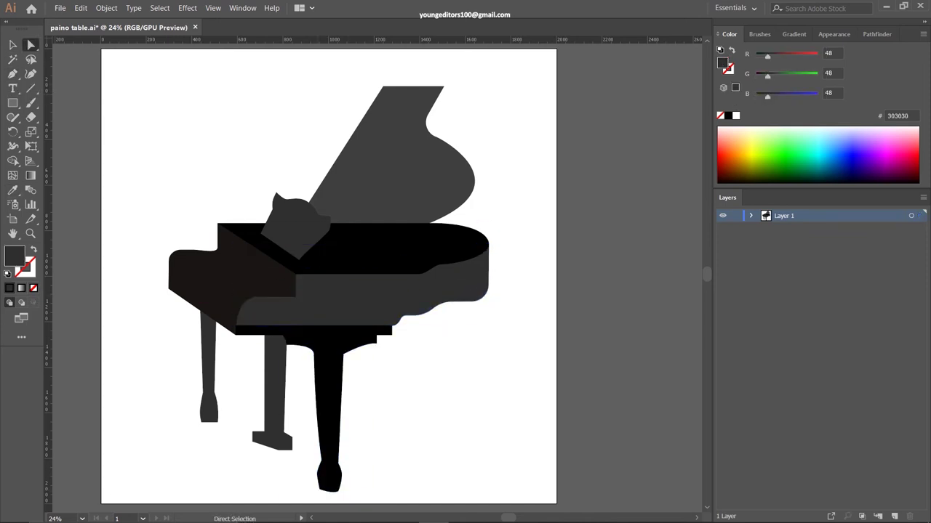
# - Draw the right leg under the body's curve with a rounded foot, filled black
pyautogui.press('p')
pyautogui.click(450, 328)
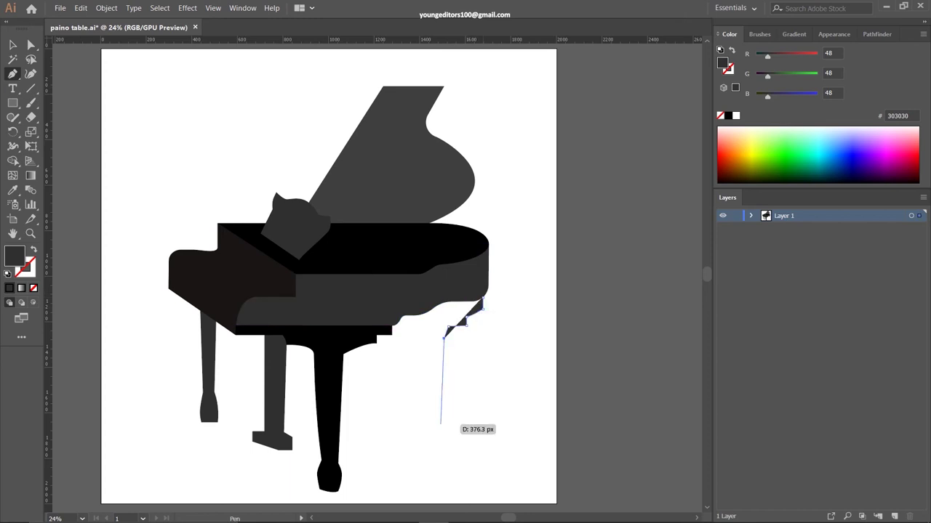
pyautogui.click(421, 422)
pyautogui.click(425, 441)
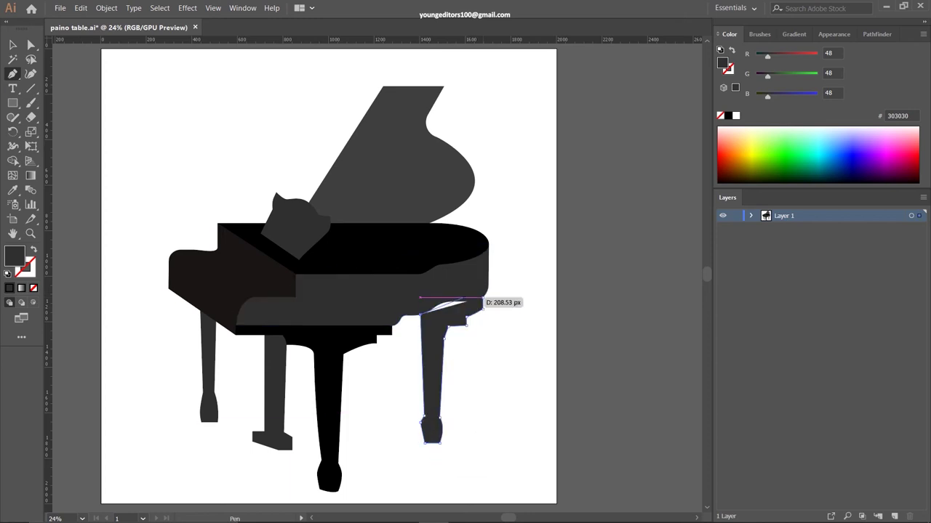
pyautogui.doubleClick(12, 190)
# - Round the front leg's top corners and a corner of the right leg
pyautogui.click(502, 388)
pyautogui.click(328, 407)
pyautogui.press('a')
pyautogui.moveTo(367, 342); pyautogui.dragTo(368, 337)
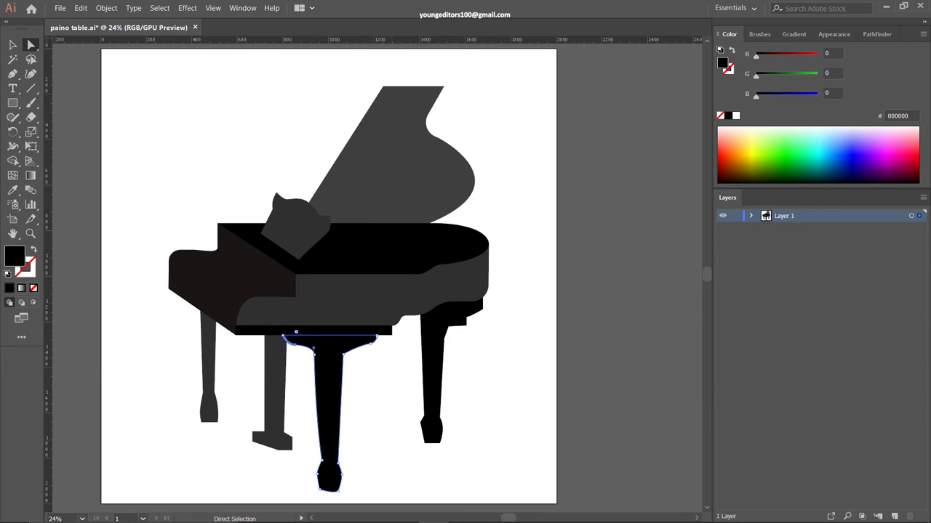
pyautogui.moveTo(431, 437); pyautogui.dragTo(426, 441)
# - Add a thick white line along the lid's slanted edge, sent backward
pyautogui.press('p')
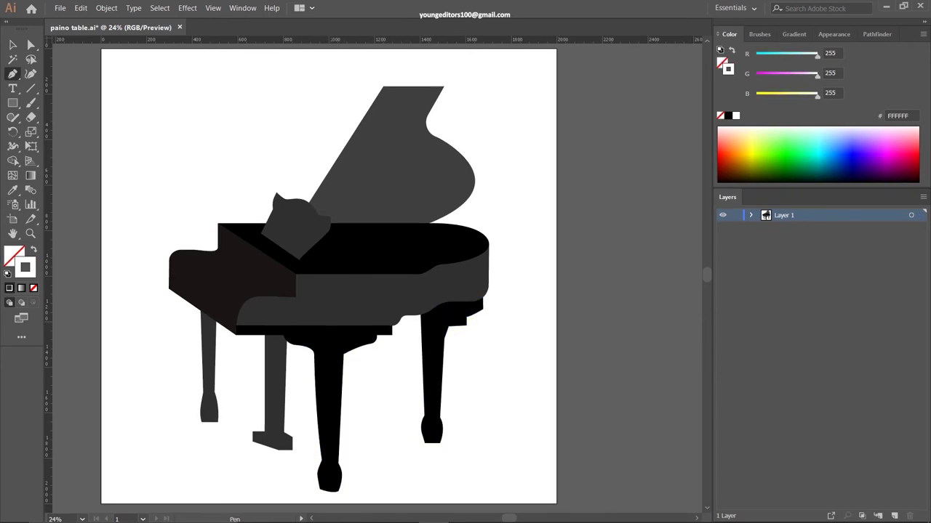
pyautogui.click(386, 220)
pyautogui.click(307, 217)
pyautogui.press('v')
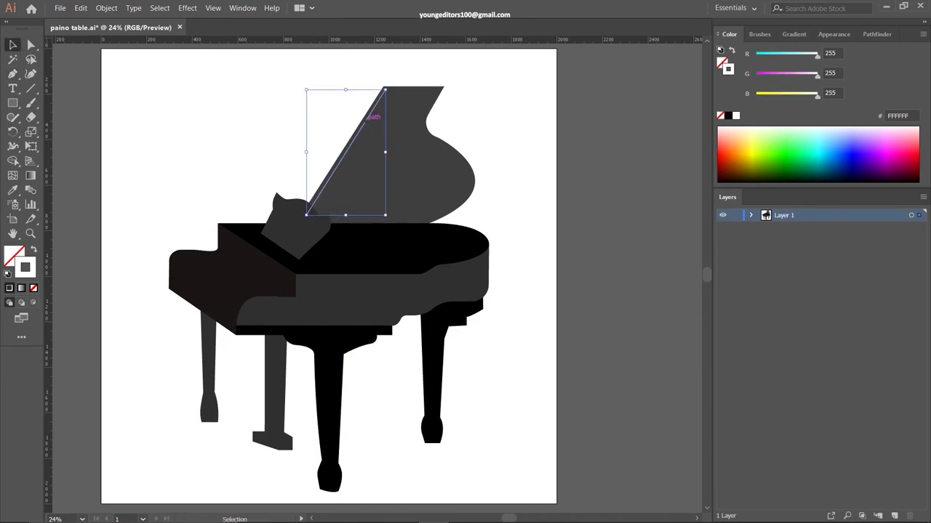
pyautogui.click(834, 34)
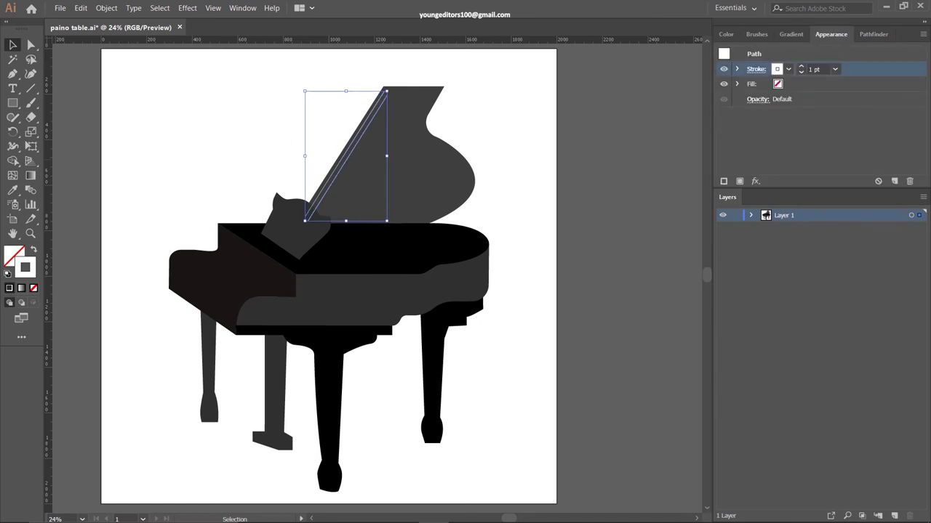
pyautogui.click(800, 66)
pyautogui.rightClick(308, 208)
pyautogui.click(519, 410)
pyautogui.click(12, 74)
# - Add a white line along the lid's top edge and adjust the lid lines' stroke weight
pyautogui.click(385, 88)
pyautogui.click(441, 88)
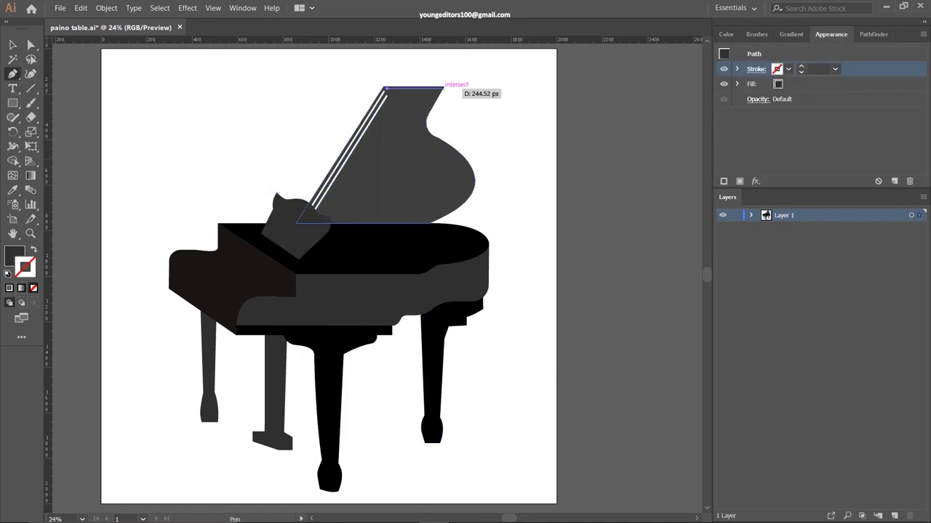
pyautogui.hotkey('shift', 'x')
pyautogui.press('v')
pyautogui.hotkey('ctrl', 'shift', 'a')
pyautogui.click(349, 182)
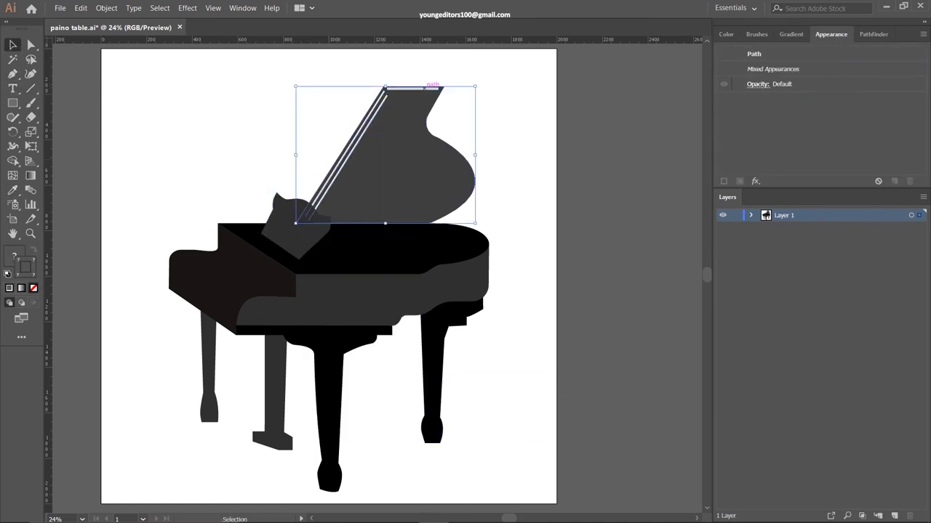
pyautogui.write('7')
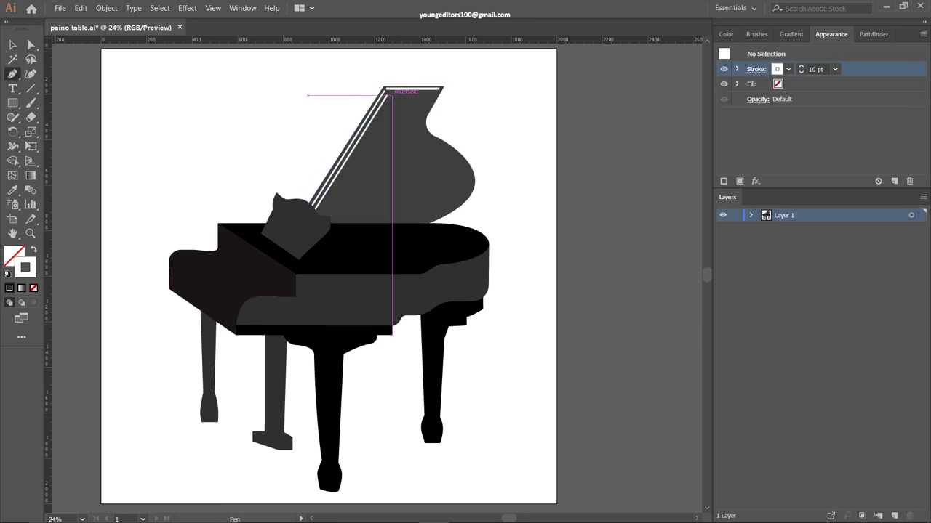
pyautogui.write('4')
pyautogui.write('7')
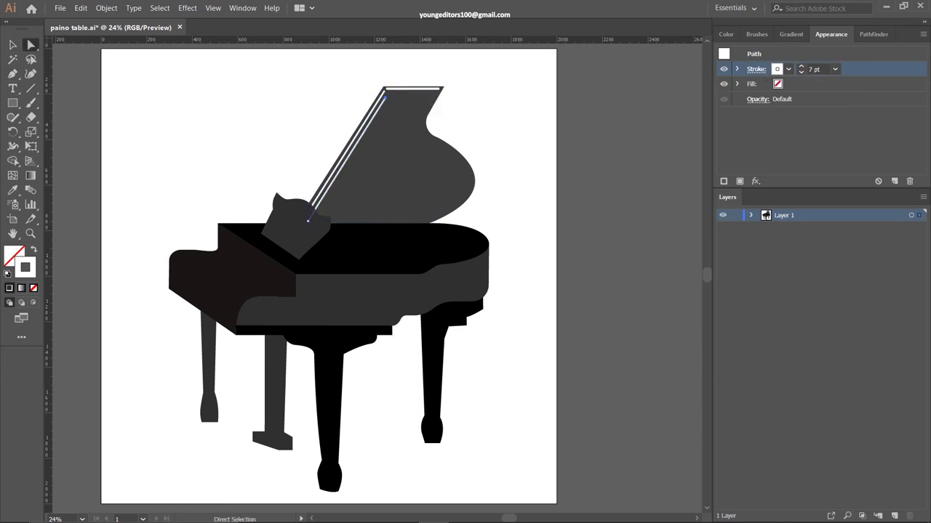
pyautogui.write('5')
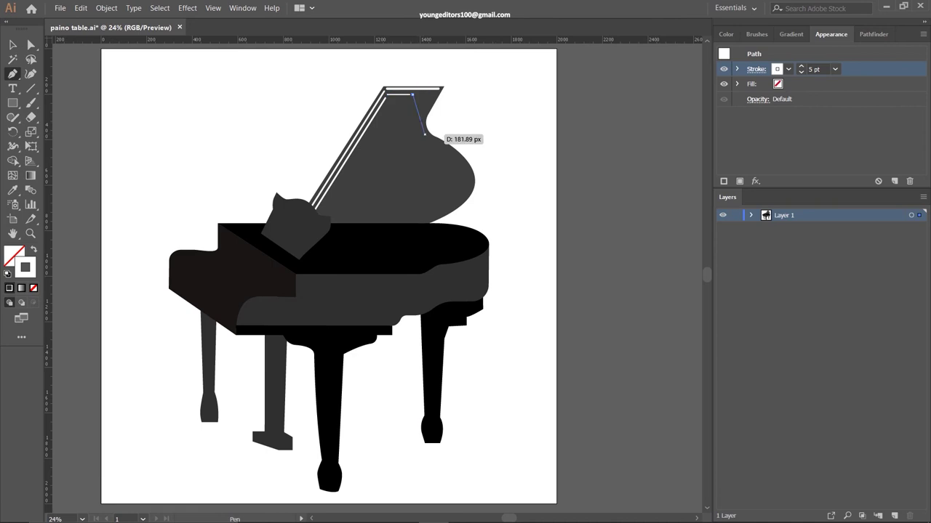
pyautogui.write('9')
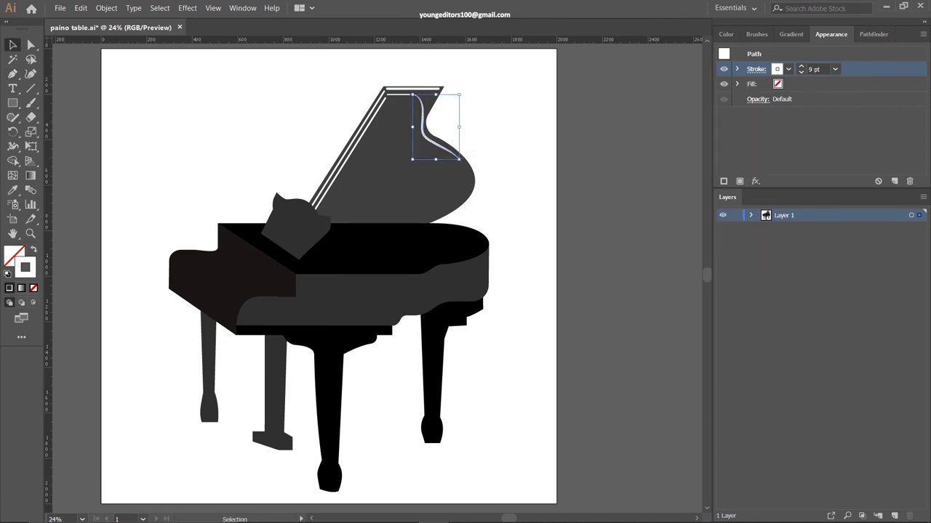
# - Apply width profiles to the curved lid highlight and a new streak
pyautogui.click(756, 69)
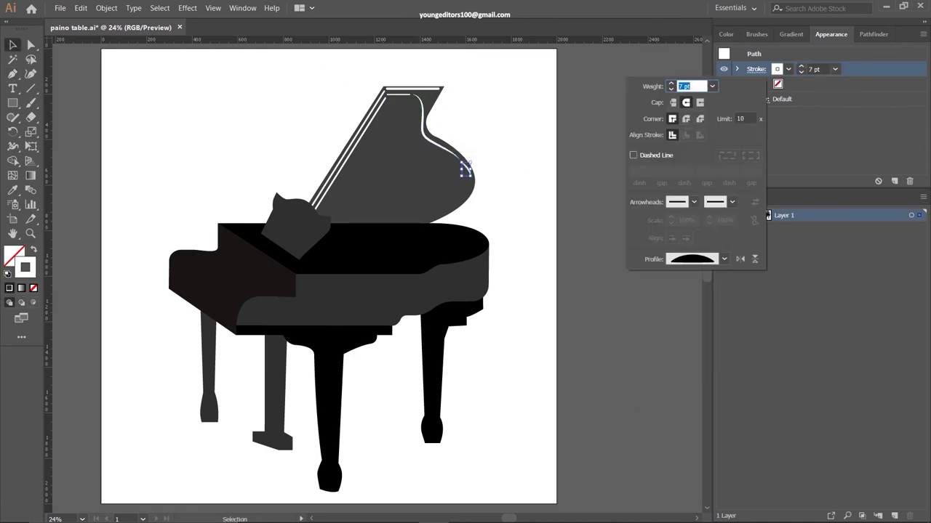
pyautogui.hotkey('ctrl', 'shift', 'a')
pyautogui.press('p')
pyautogui.click(756, 69)
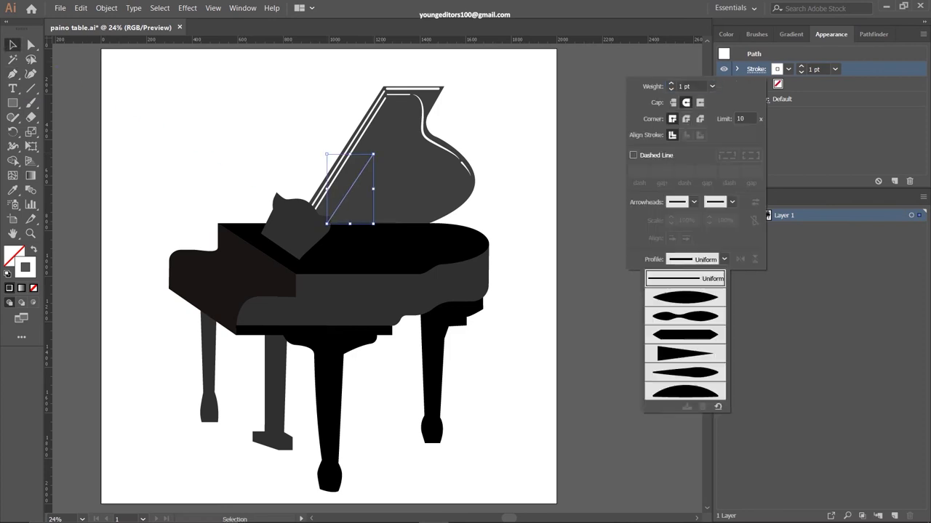
pyautogui.rightClick(256, 214)
pyautogui.hotkey('ctrl', 'shift', 'a')
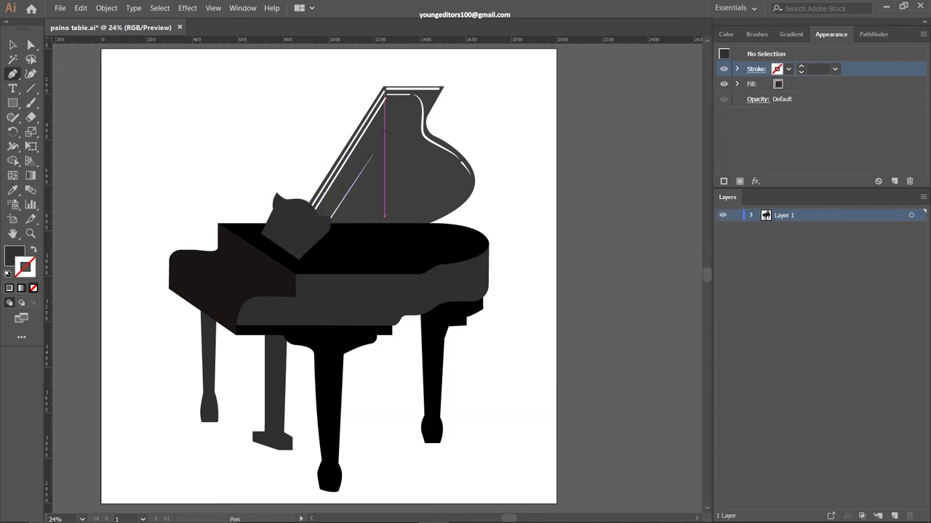
# - Give the keyboard lid path a white stroke and save the document
pyautogui.press('v')
pyautogui.click(353, 247)
pyautogui.doubleClick(25, 266)
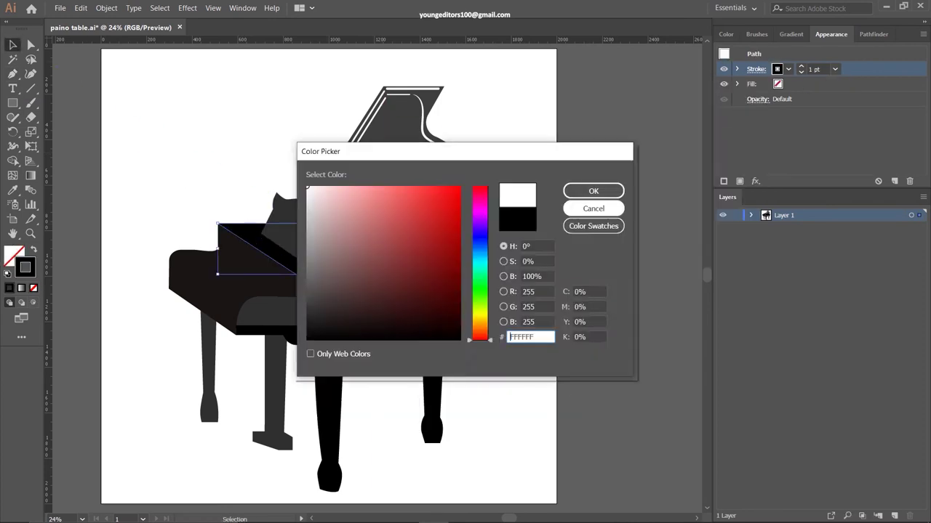
pyautogui.press('Return')
pyautogui.hotkey('ctrl', 's')
# - Draw a short white glint on the lid with a tapered width profile at 4 pt
pyautogui.hotkey('ctrl', 'shift', 'a')
pyautogui.press('p')
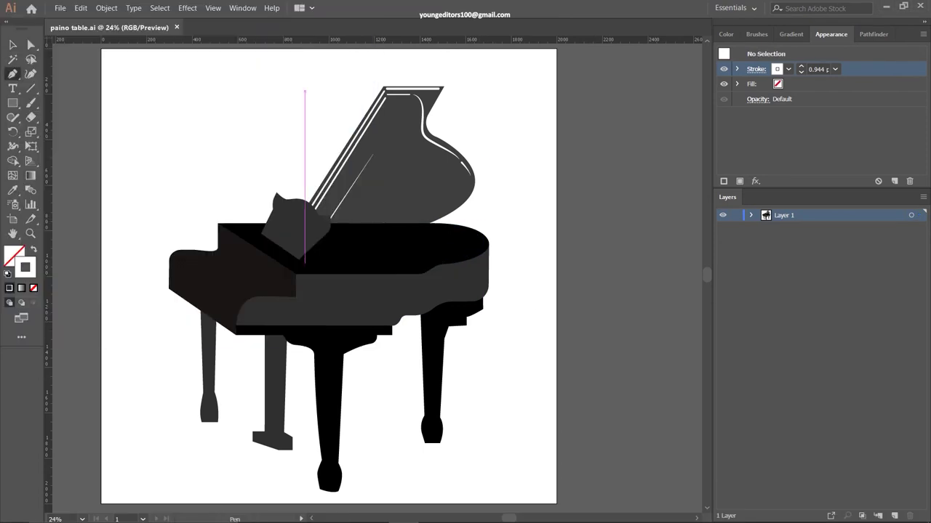
pyautogui.click(800, 66)
pyautogui.click(756, 69)
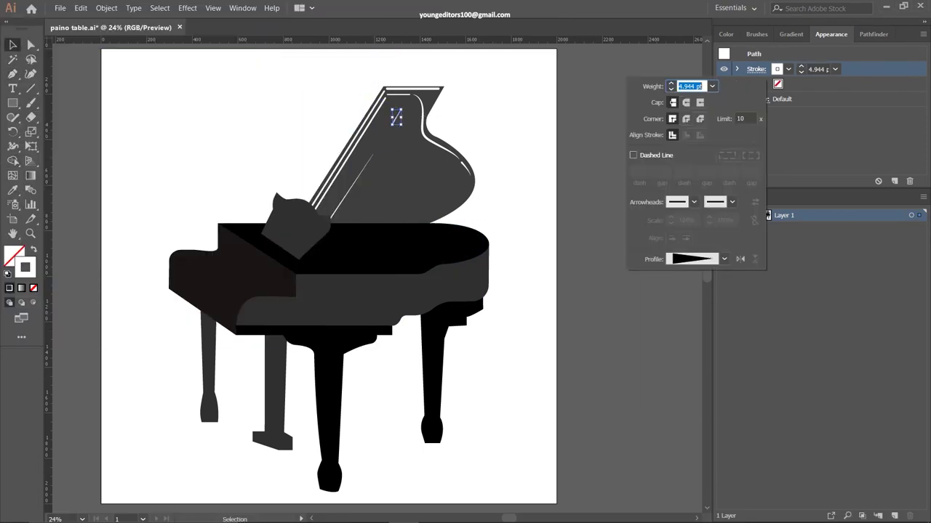
pyautogui.press('v')
pyautogui.click(756, 69)
pyautogui.click(723, 260)
pyautogui.click(813, 69)
pyautogui.write('4')
pyautogui.press('Return')
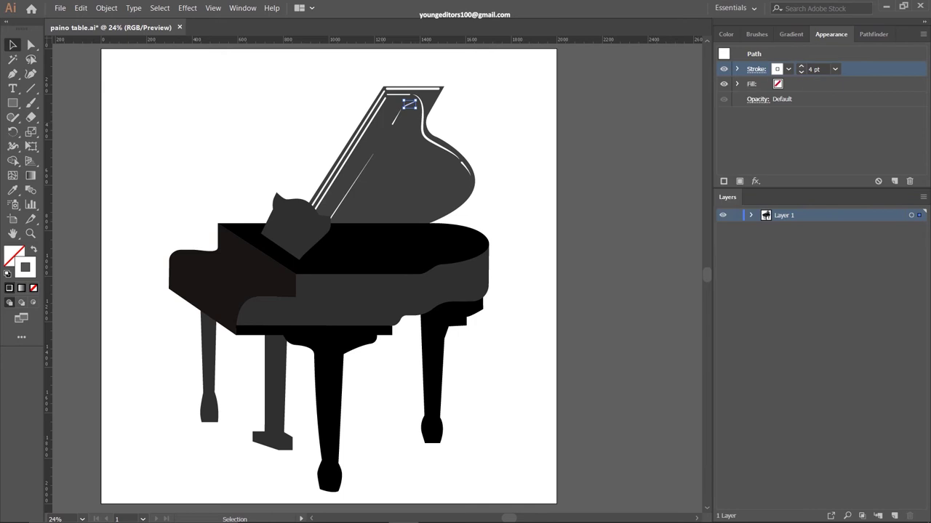
# - Reposition the small lid glint and slide the curved white highlight along the lid edge
pyautogui.hotkey('ctrl', '=')
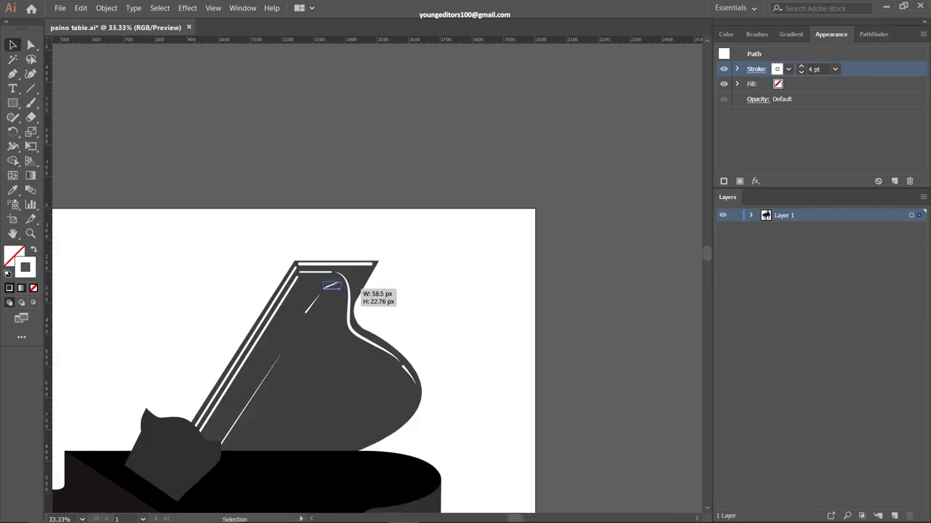
pyautogui.moveTo(331, 285); pyautogui.dragTo(331, 286)
pyautogui.click(439, 240)
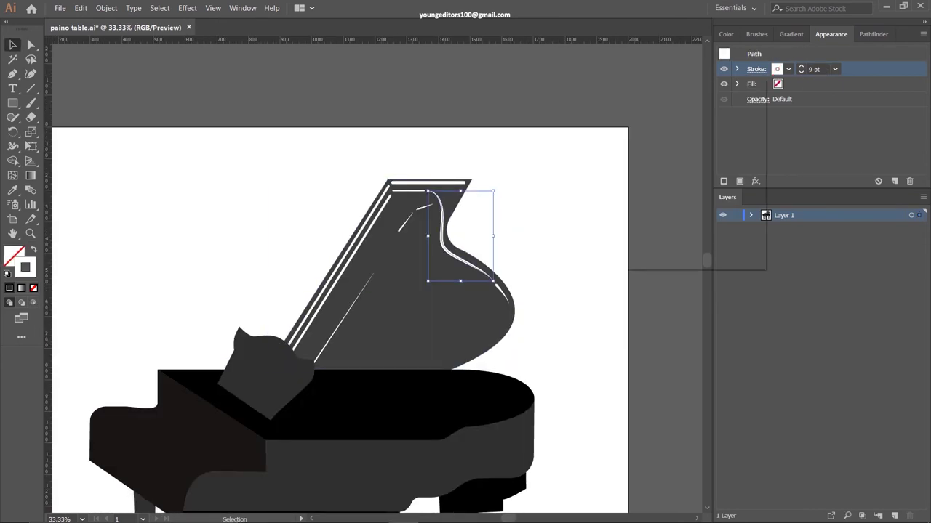
pyautogui.click(756, 69)
pyautogui.click(723, 259)
pyautogui.hotkey('ctrl', 'shift', 'a')
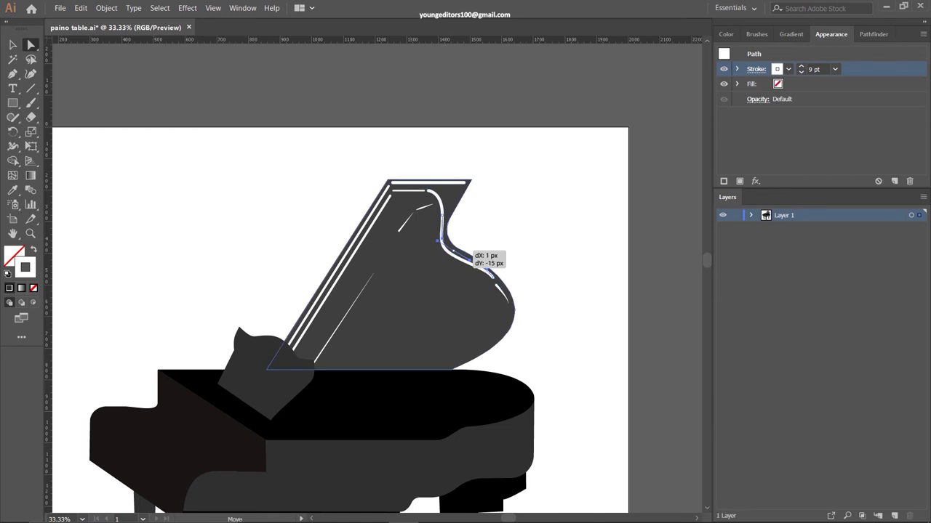
pyautogui.moveTo(445, 240); pyautogui.dragTo(509, 287)
pyautogui.click(516, 283)
# - Draw a wavy white-filled highlight with no outline on the lid
pyautogui.click(445, 265)
pyautogui.moveTo(423, 276); pyautogui.dragTo(431, 285)
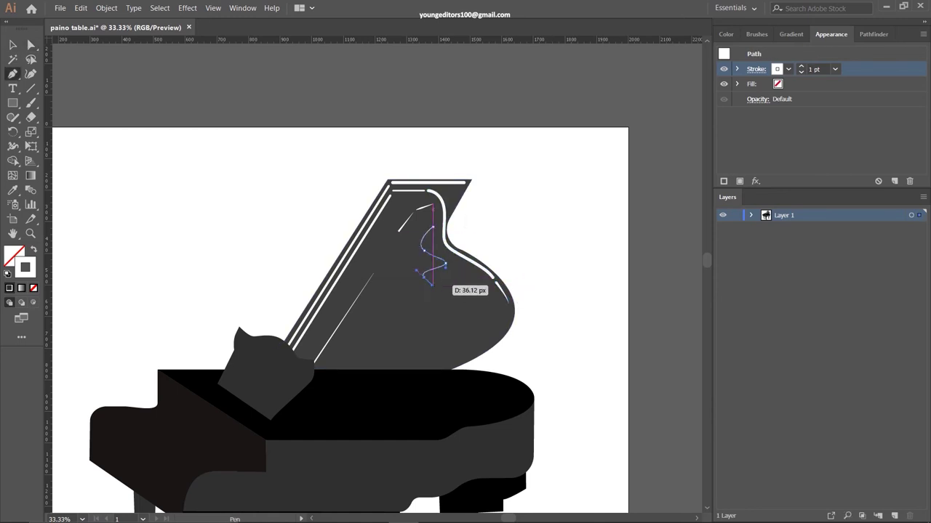
pyautogui.click(407, 269)
pyautogui.moveTo(424, 251); pyautogui.dragTo(425, 252)
pyautogui.press('v')
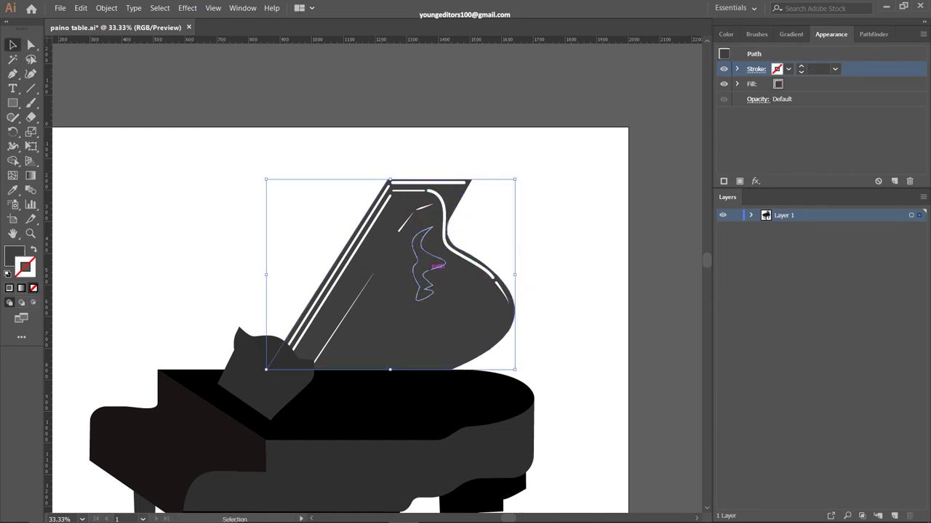
pyautogui.hotkey('shift', 'x')
# - Draw two curved 5 pt white sweep strokes across the lower lid
pyautogui.click(473, 267)
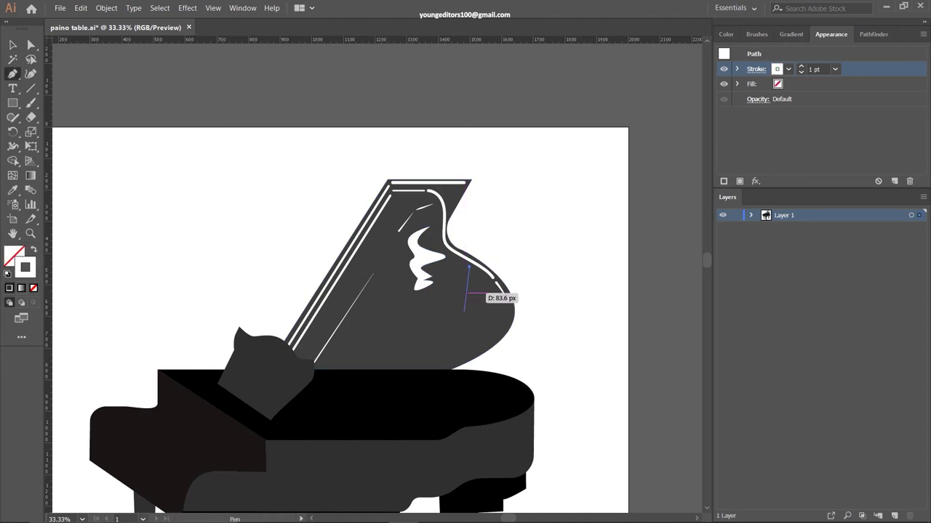
pyautogui.moveTo(350, 350); pyautogui.dragTo(283, 350)
pyautogui.press('v')
pyautogui.hotkey('shift', 'x')
pyautogui.click(801, 65)
pyautogui.hotkey('ctrl', 'shift', 'a')
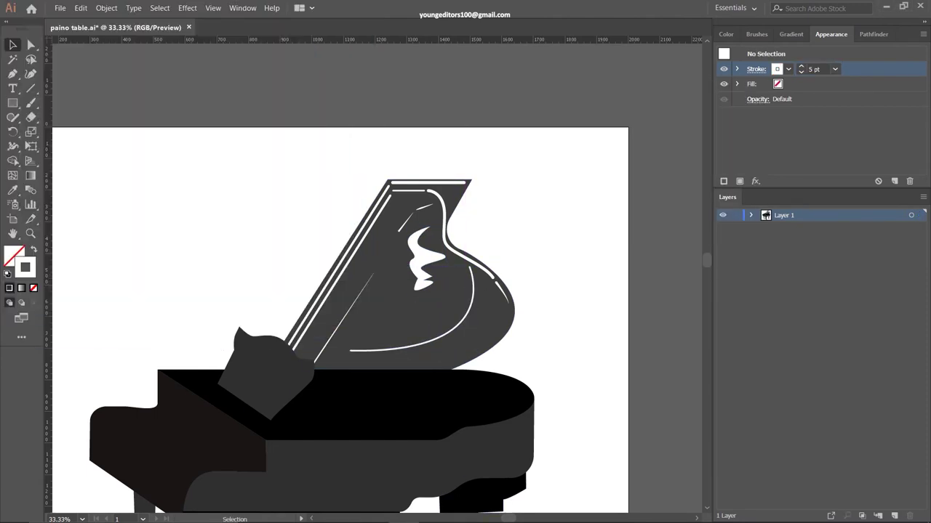
pyautogui.press('p')
pyautogui.click(484, 281)
pyautogui.moveTo(405, 366); pyautogui.dragTo(342, 365)
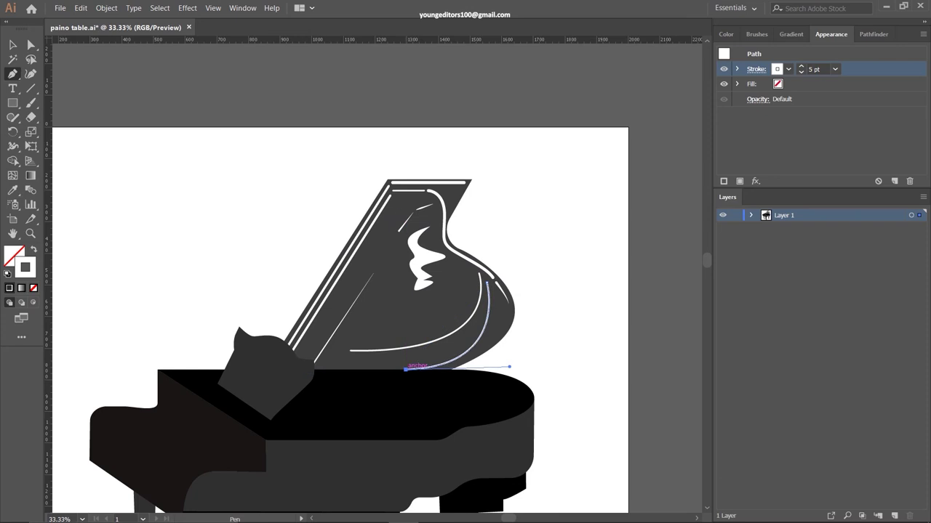
pyautogui.hotkey('ctrl', 'shift', 'a')
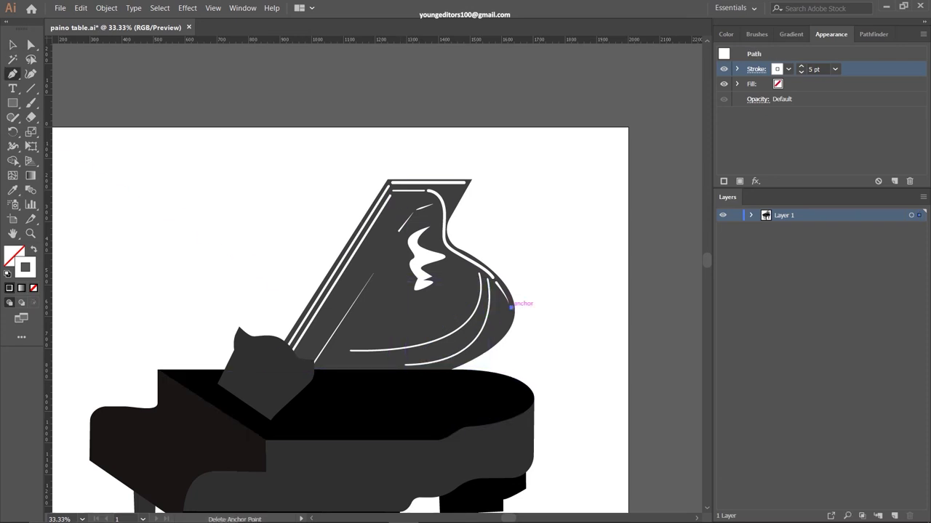
# - Add a small white sparkle at the lid's right edge and nudge the white curve into place
pyautogui.hotkey('shift', 'x')
pyautogui.moveTo(512, 307); pyautogui.dragTo(509, 311)
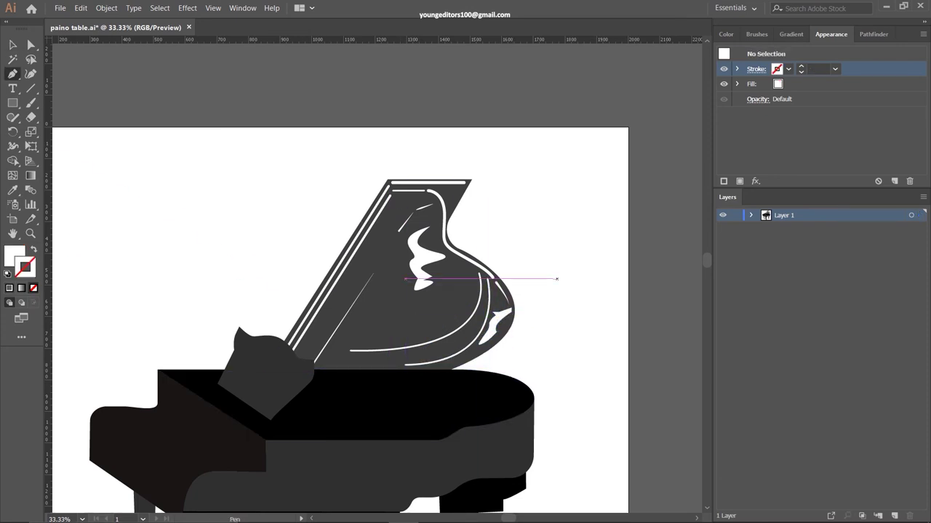
pyautogui.press('v')
pyautogui.moveTo(422, 351)
pyautogui.mouseDown()
pyautogui.moveTo(413, 342)
pyautogui.moveTo(496, 346)
pyautogui.mouseUp()
pyautogui.click(494, 321)
pyautogui.press('p')
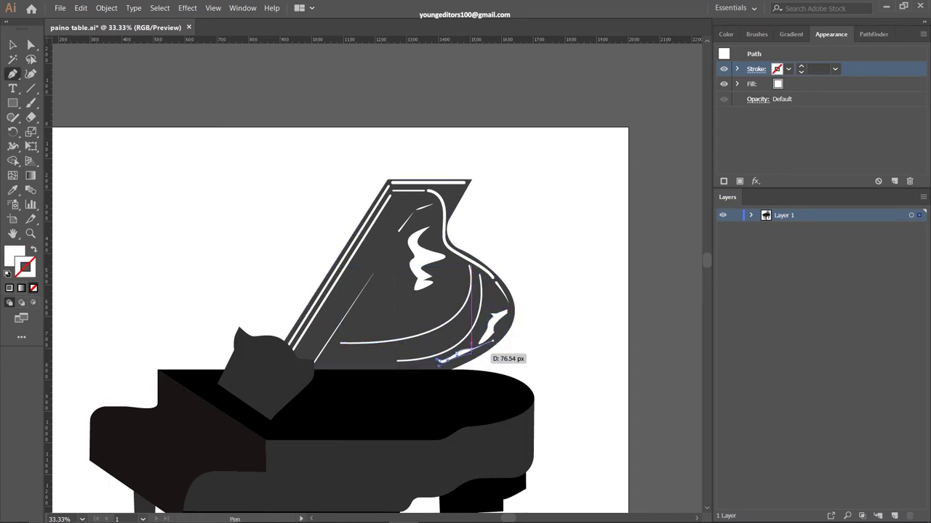
# - Draw a white highlight shape over the music stand
pyautogui.click(297, 357)
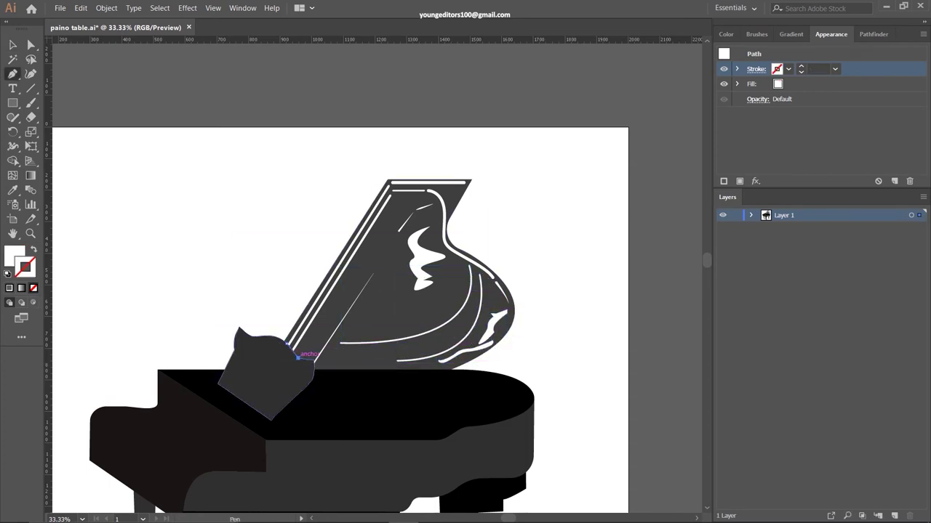
pyautogui.click(291, 380)
pyautogui.click(227, 388)
pyautogui.click(255, 354)
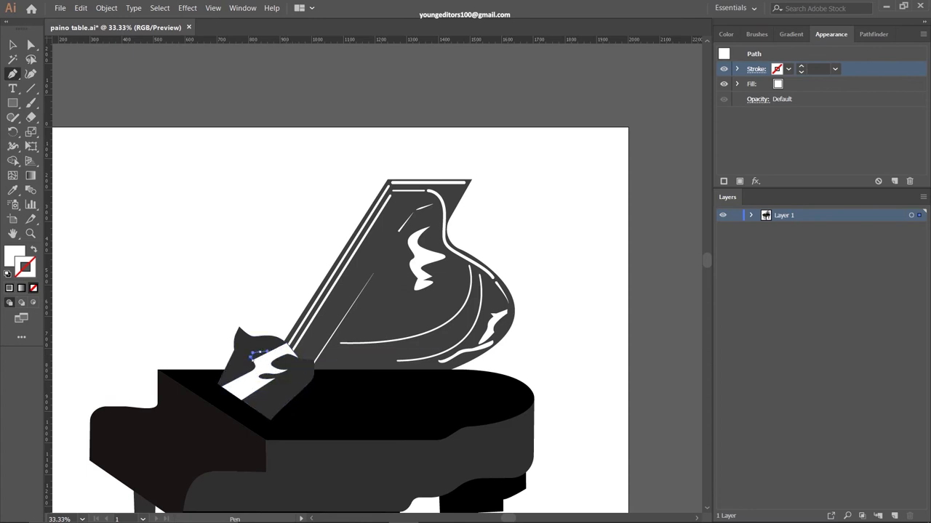
pyautogui.press('a')
pyautogui.hotkey('ctrl', 'shift', 'a')
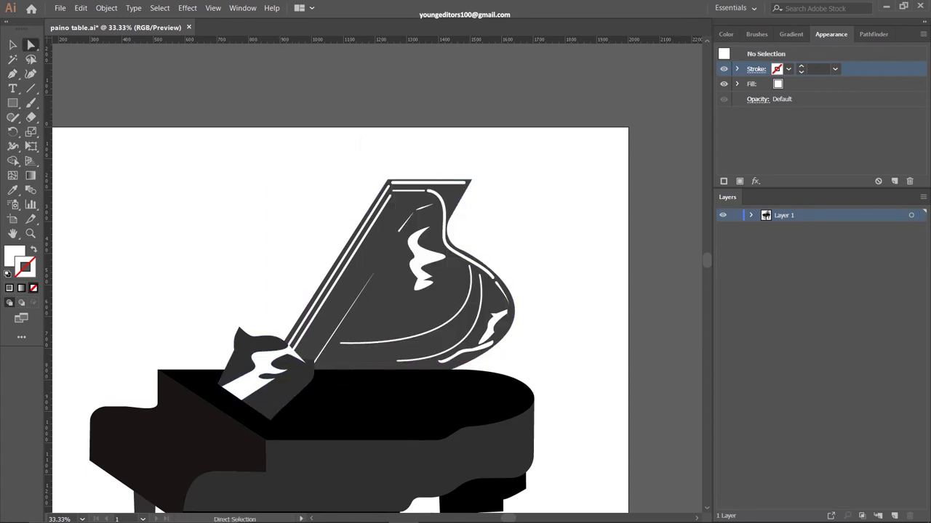
# - Draw a 5 pt white strip along the music stand's lower edge
pyautogui.click(310, 363)
pyautogui.click(288, 397)
pyautogui.press('v')
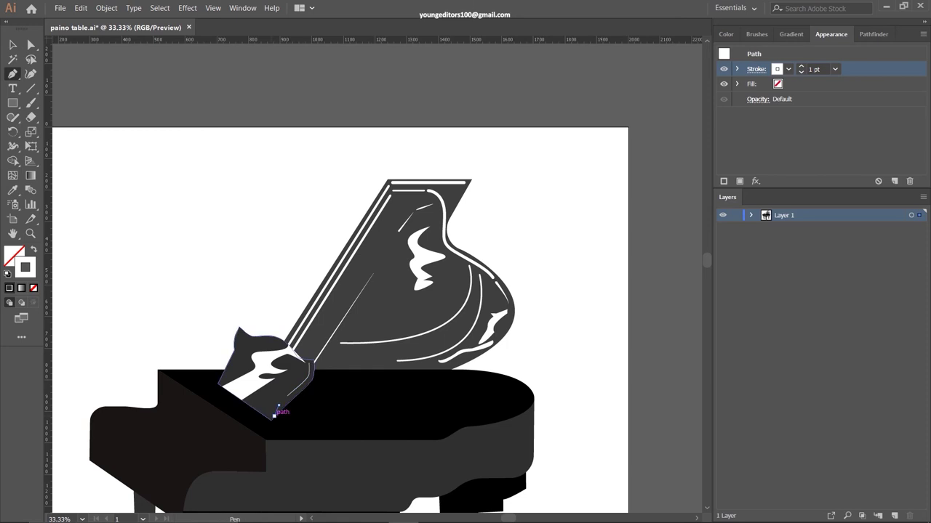
pyautogui.press('v')
pyautogui.click(813, 69)
pyautogui.write('5')
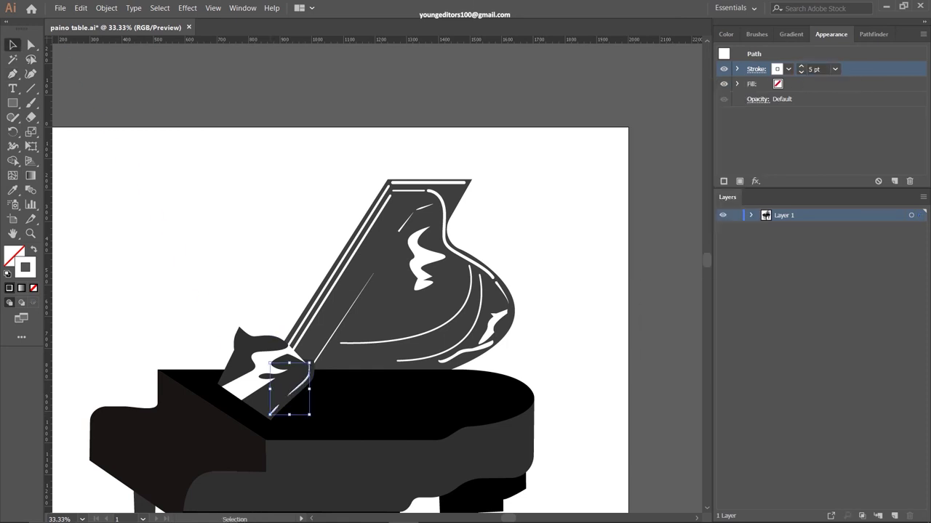
# - Select the music stand outline with Direct Selection to show its anchor points
pyautogui.click(30, 44)
pyautogui.click(240, 357)
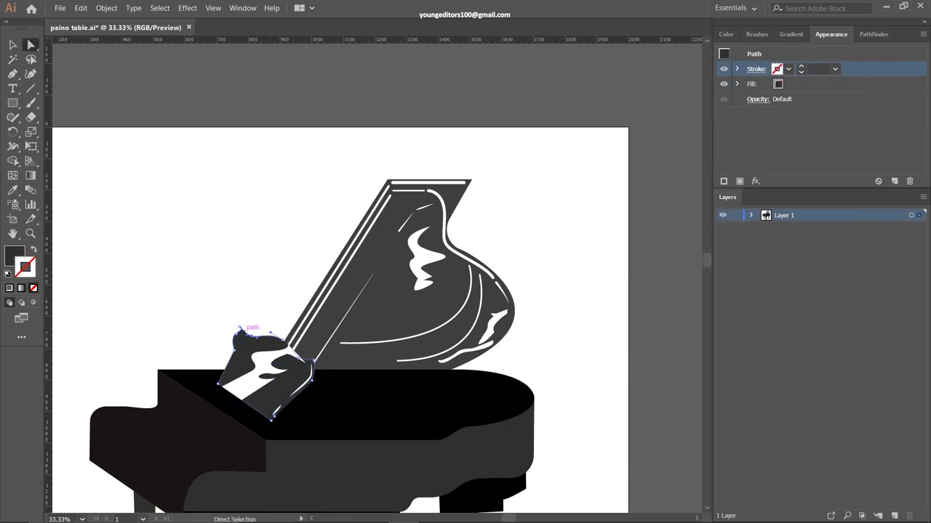
pyautogui.click(240, 333)
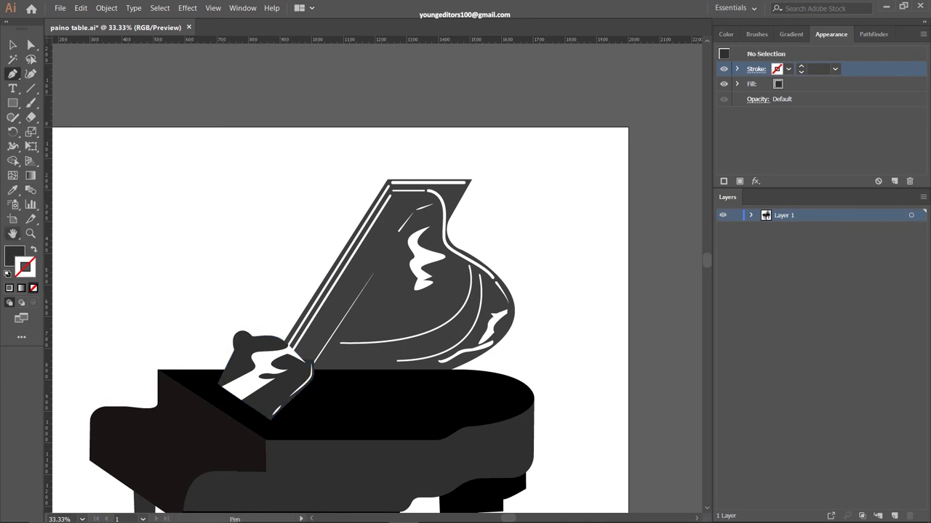
pyautogui.click(192, 410)
# - Finish the white S-shaped highlight on the keyboard end
pyautogui.click(165, 434)
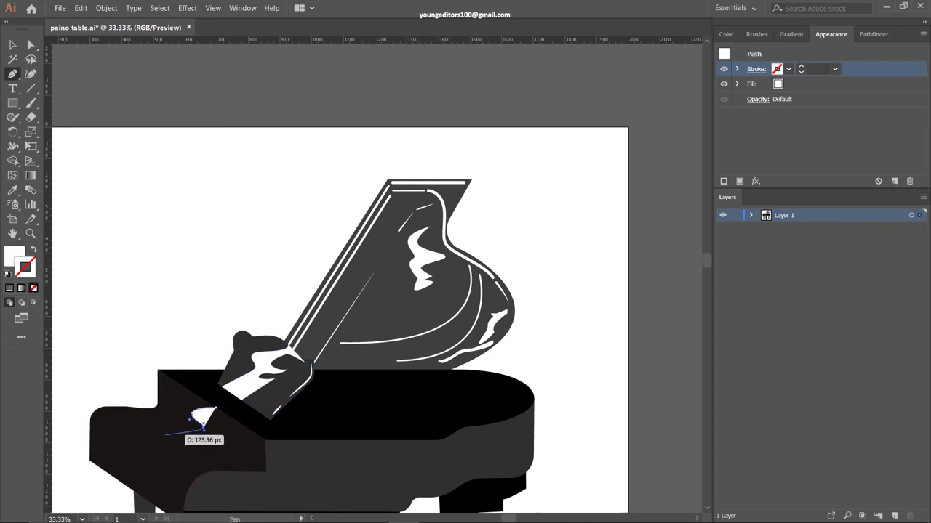
pyautogui.click(183, 447)
pyautogui.click(224, 431)
pyautogui.moveTo(215, 414); pyautogui.dragTo(249, 421)
pyautogui.scroll(-2, 340, 291)
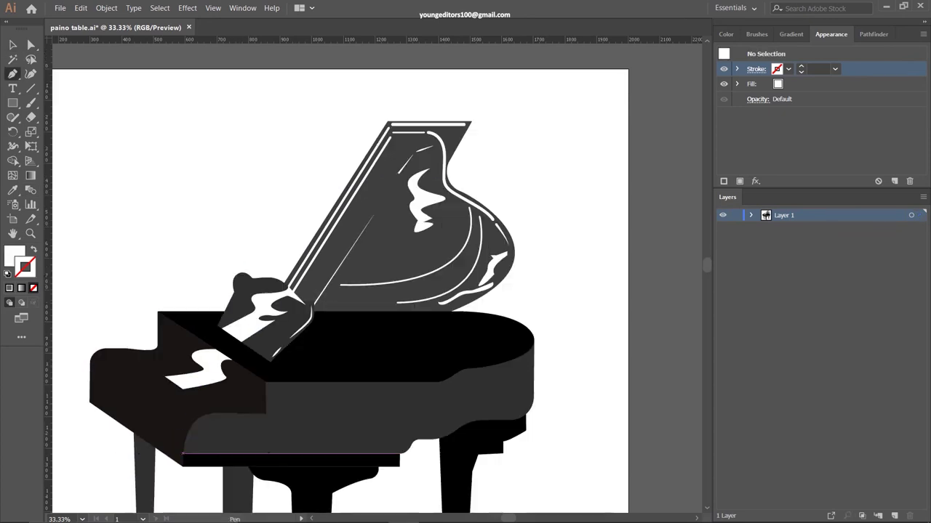
# - Outline a thin shape across the key area and shift it into place
pyautogui.click(212, 322)
pyautogui.click(266, 322)
pyautogui.click(266, 365)
pyautogui.click(212, 322)
pyautogui.press('v')
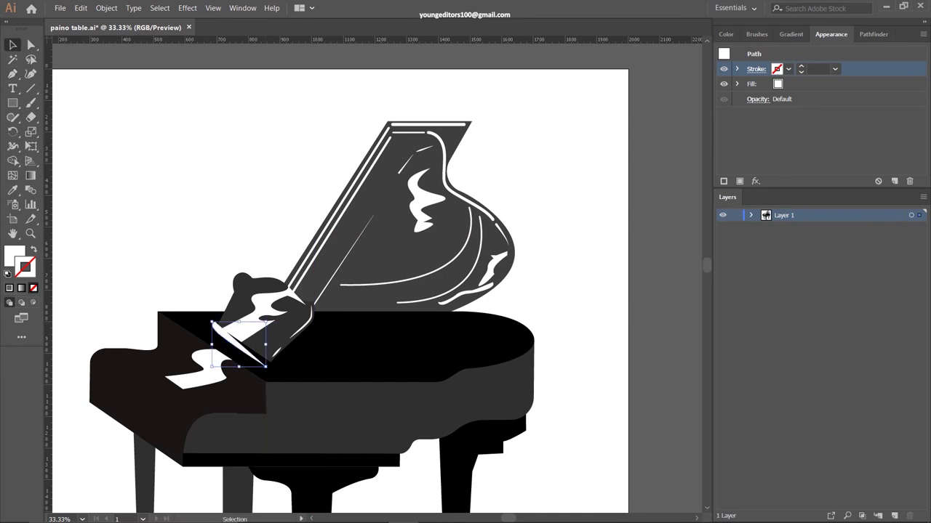
pyautogui.moveTo(266, 358); pyautogui.dragTo(305, 371)
pyautogui.press('v')
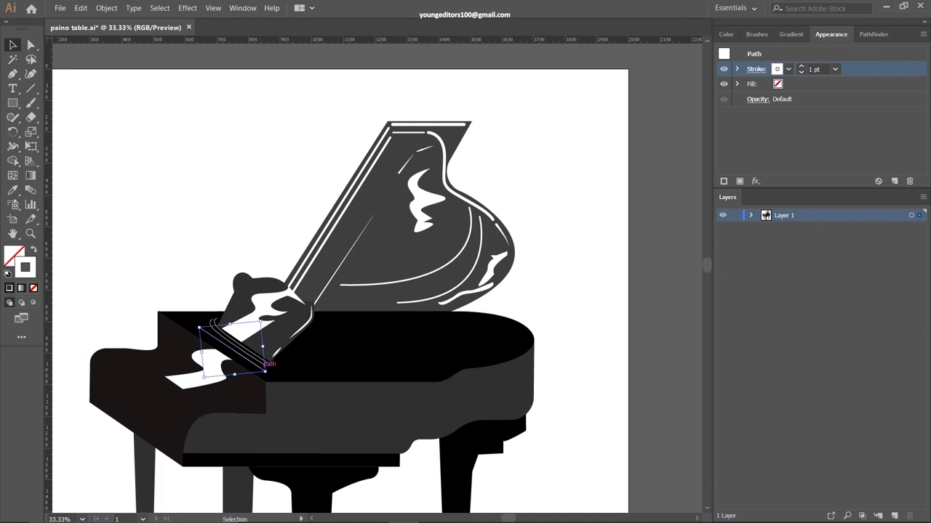
pyautogui.hotkey('ctrl', 'shift', 'a')
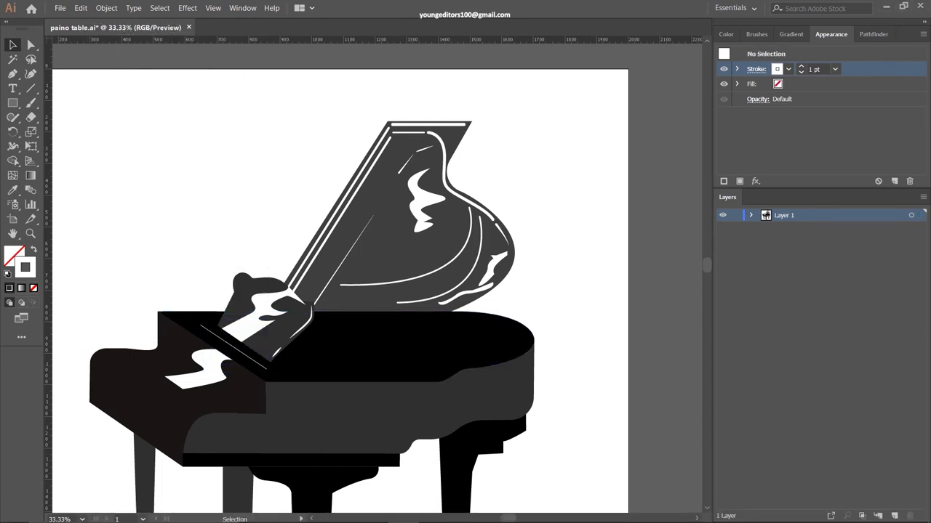
# - Extend the black bottom bar downward and add a white highlight on the body's front corner
pyautogui.press('p')
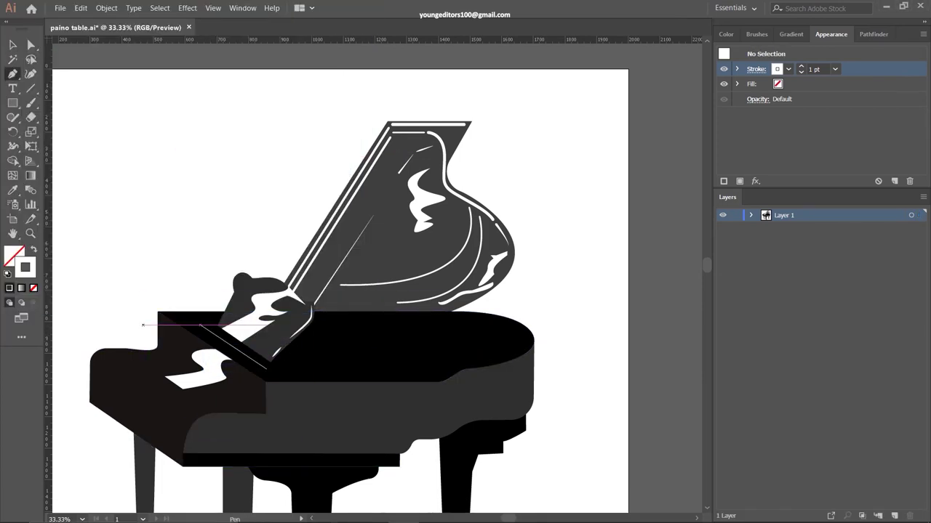
pyautogui.click(183, 323)
pyautogui.moveTo(400, 466); pyautogui.dragTo(400, 471)
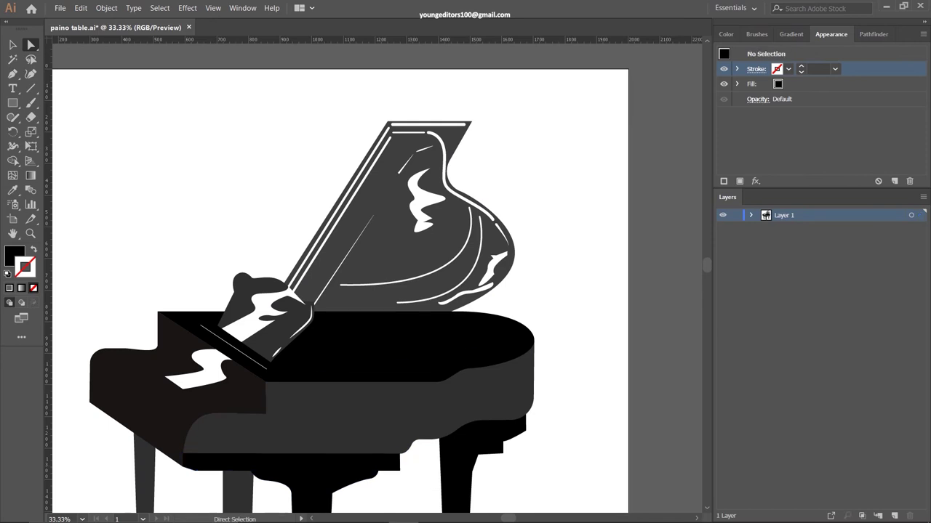
pyautogui.press('p')
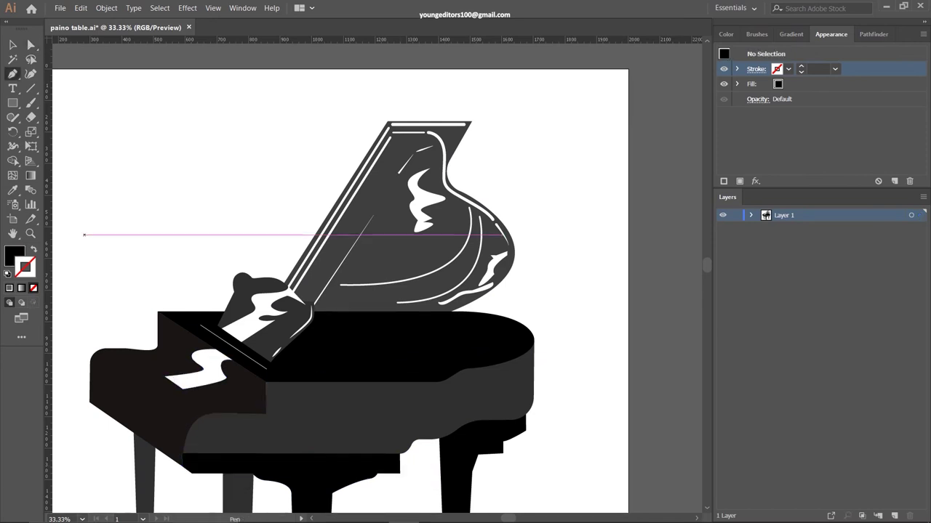
pyautogui.scroll(-3, 276, 251)
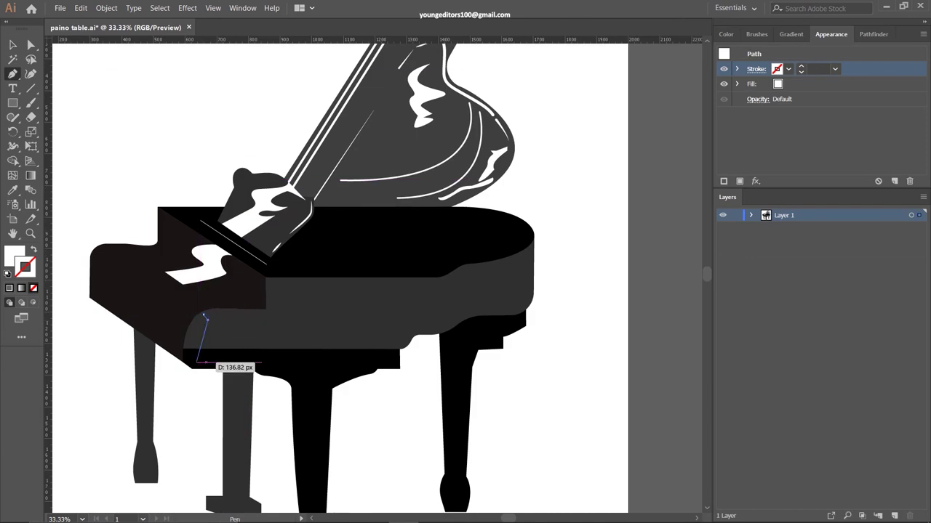
pyautogui.moveTo(194, 396); pyautogui.dragTo(194, 396)
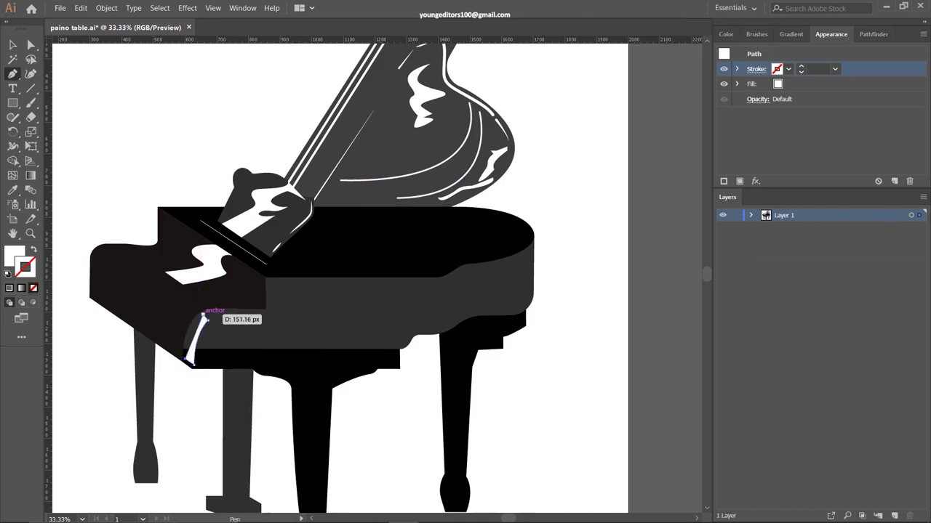
pyautogui.press('a')
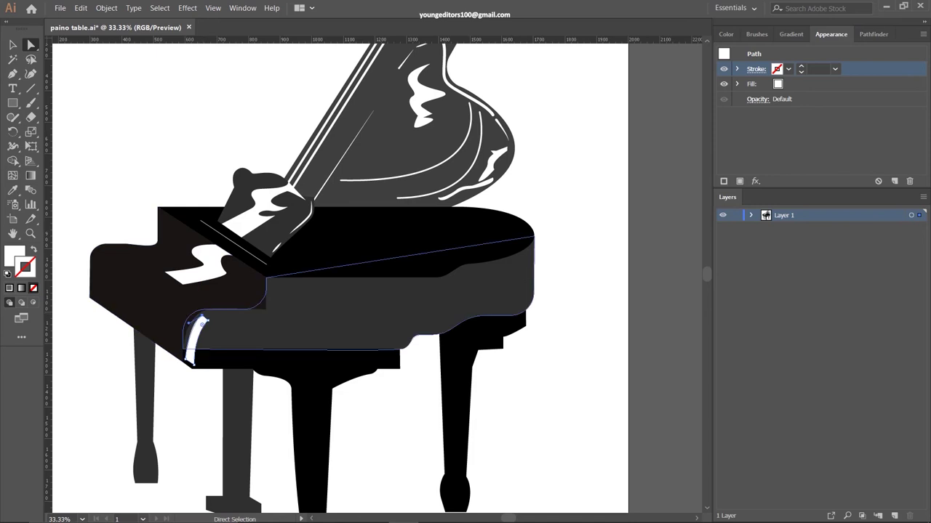
pyautogui.click(193, 342)
pyautogui.click(13, 73)
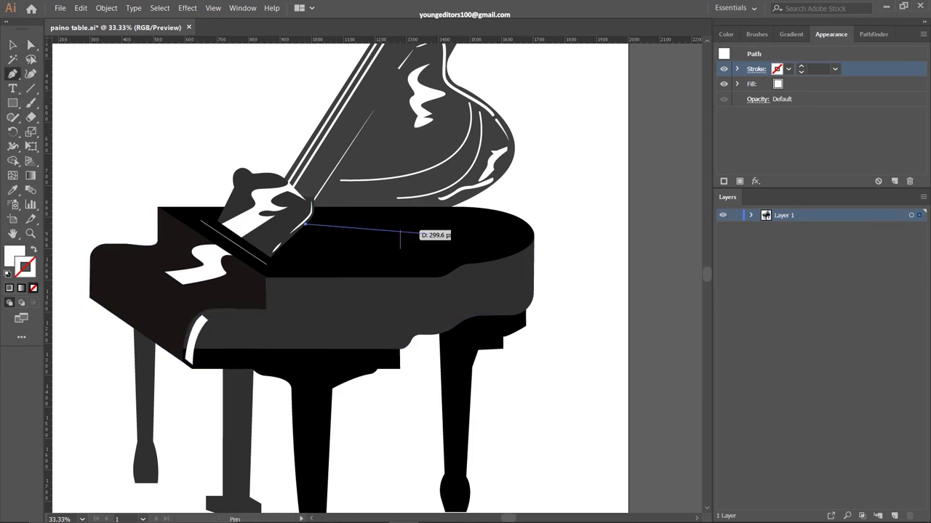
# - Draw a curved white highlight along the lid's edge down to its bottom
pyautogui.moveTo(479, 232); pyautogui.dragTo(503, 242)
pyautogui.click(506, 260)
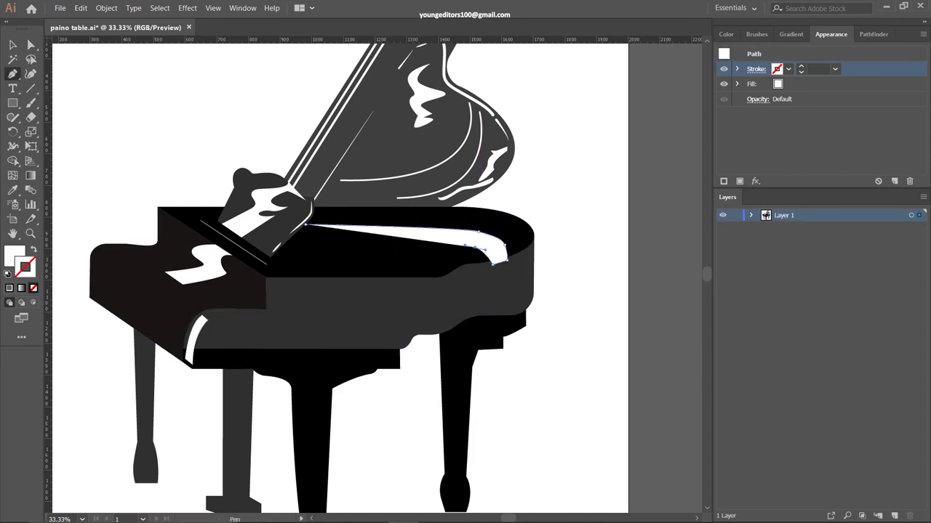
pyautogui.click(336, 278)
# - Select the lid and body shapes, group them and combine them with Pathfinder
pyautogui.click(305, 224)
pyautogui.press('v')
pyautogui.click(320, 216)
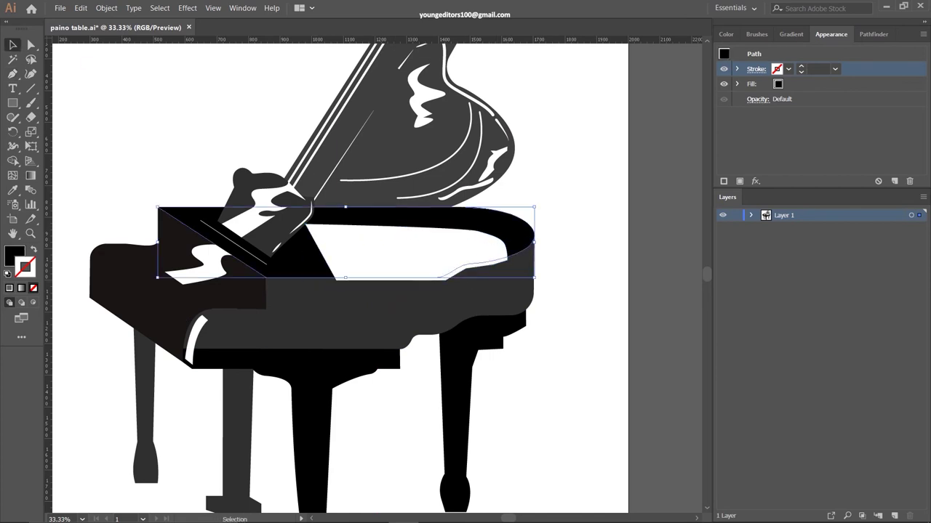
pyautogui.scroll(-3, 814, 363)
pyautogui.click(904, 452)
pyautogui.click(499, 268)
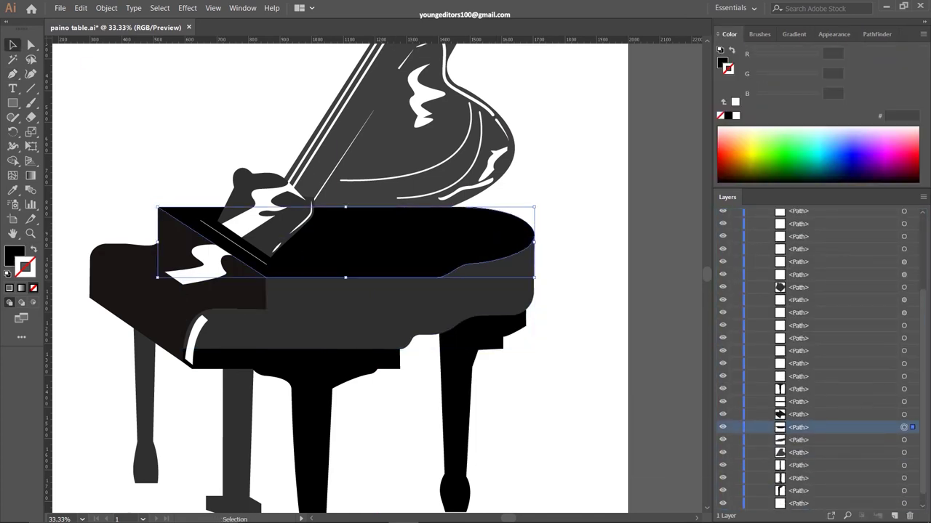
pyautogui.hotkey('shift', 'ctrl', 'F9')
pyautogui.hotkey('ctrl', 'g')
pyautogui.click(746, 66)
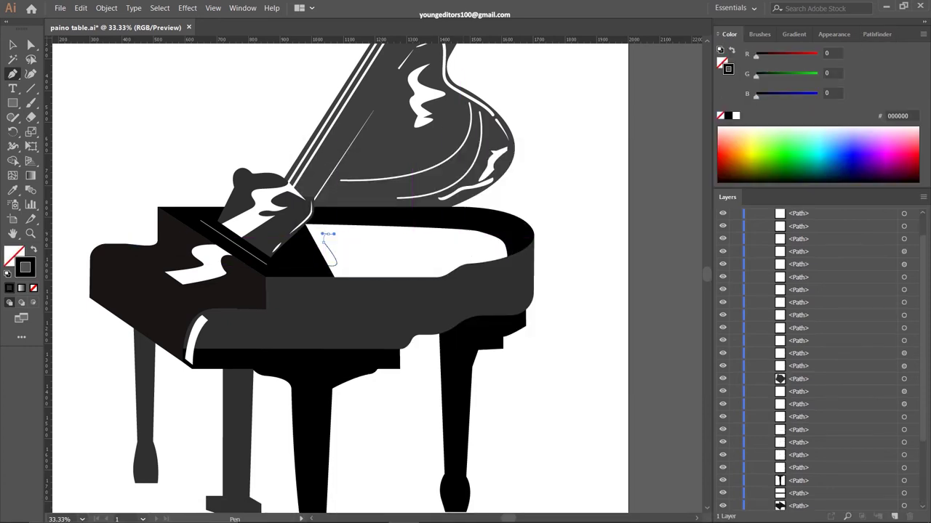
# - Trace the interior opening as a white shape with a thick stroke and send it to back
pyautogui.click(452, 234)
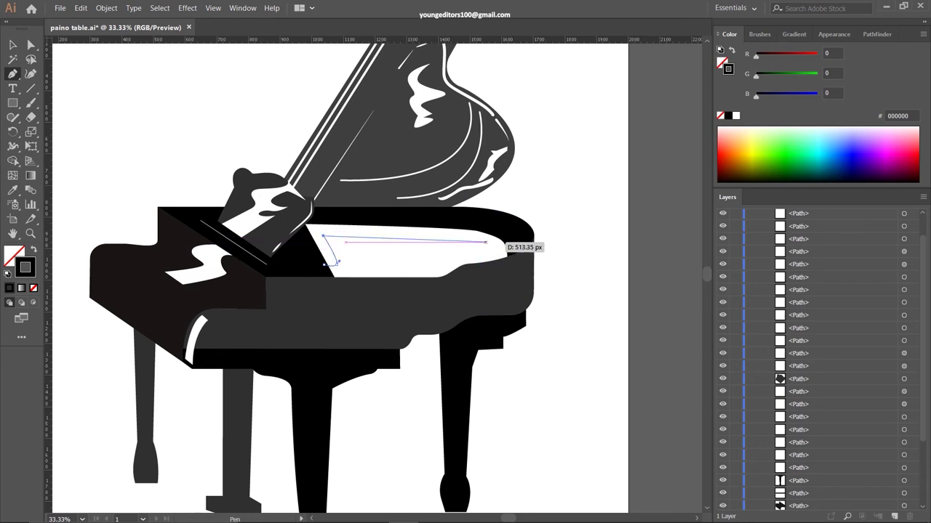
pyautogui.click(482, 242)
pyautogui.click(494, 264)
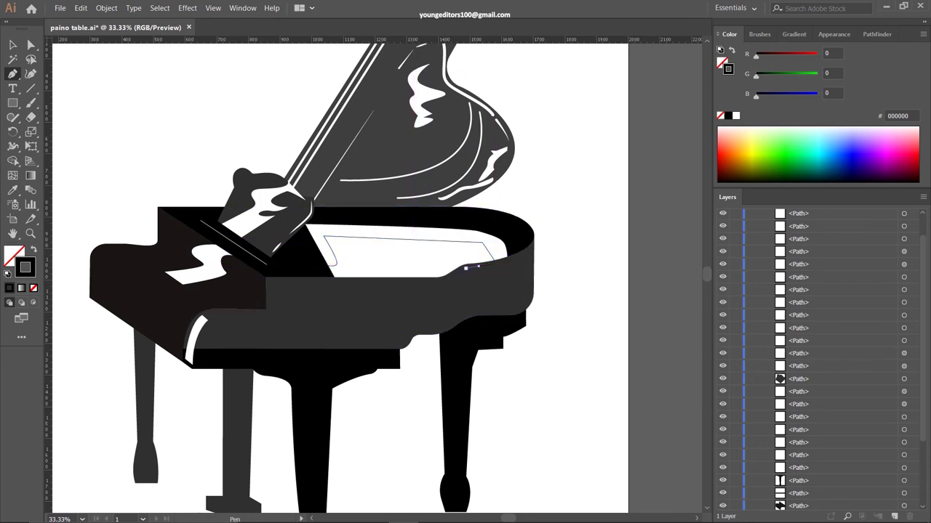
pyautogui.click(477, 265)
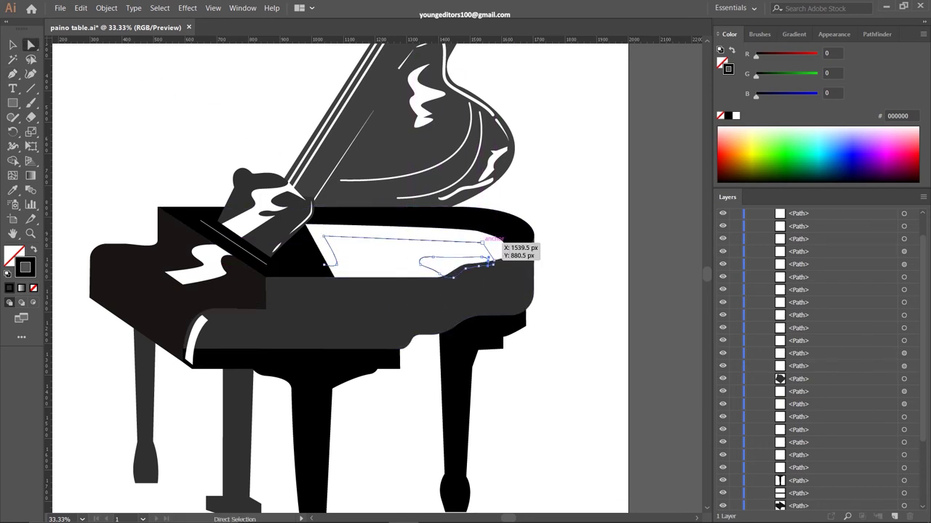
pyautogui.click(831, 34)
pyautogui.click(756, 69)
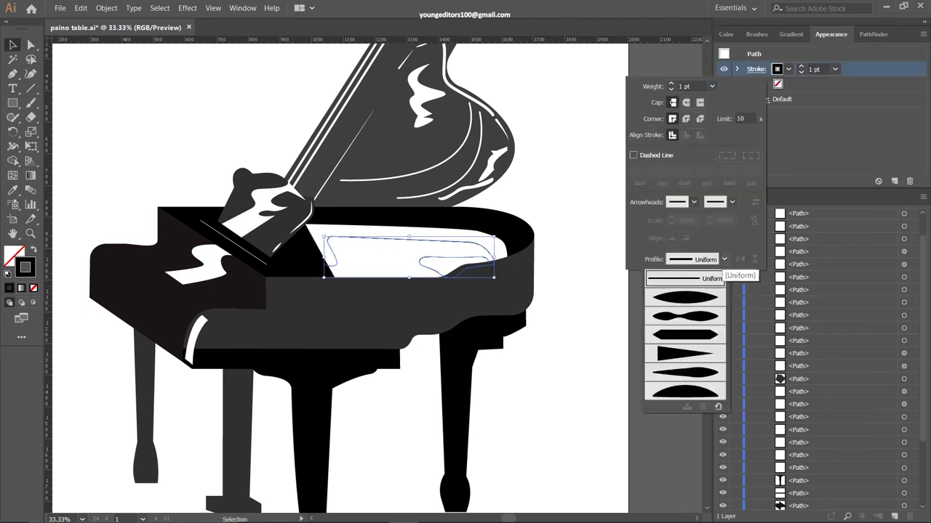
pyautogui.click(801, 70)
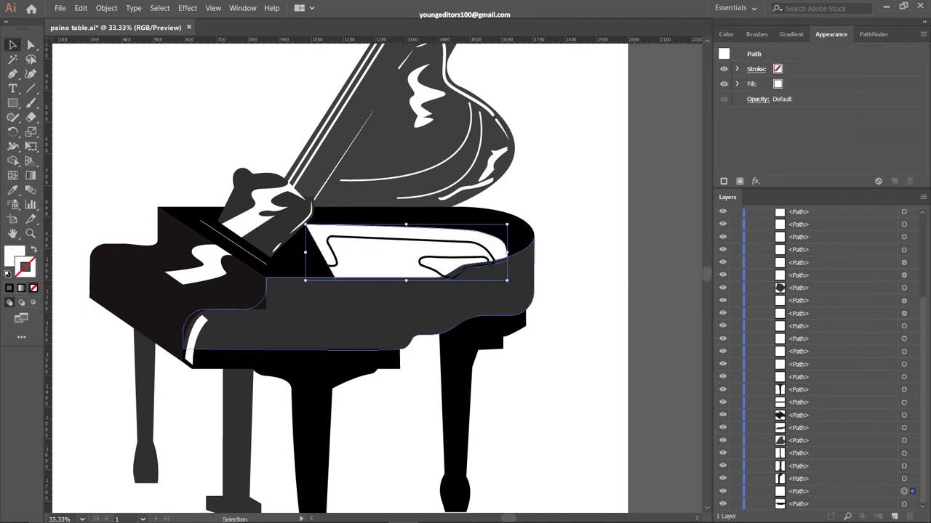
pyautogui.rightClick(426, 265)
pyautogui.click(581, 470)
# - Draw an inner rim line, reorder it and give it a tapered width profile
pyautogui.click(31, 44)
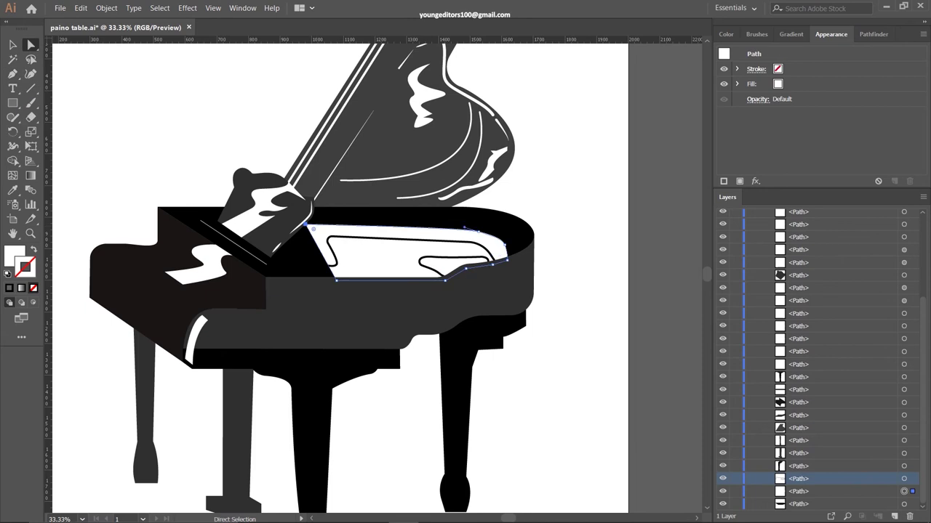
pyautogui.press('p')
pyautogui.click(331, 267)
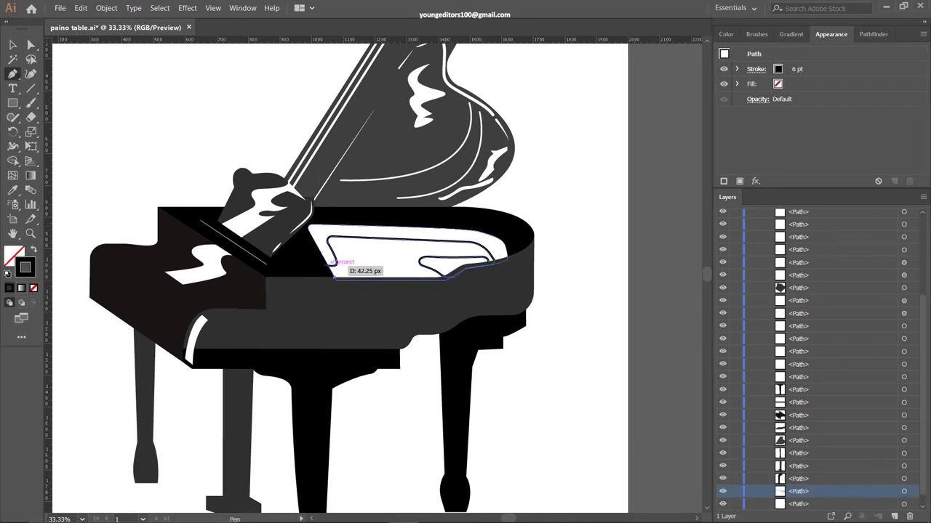
pyautogui.rightClick(402, 268)
pyautogui.click(556, 471)
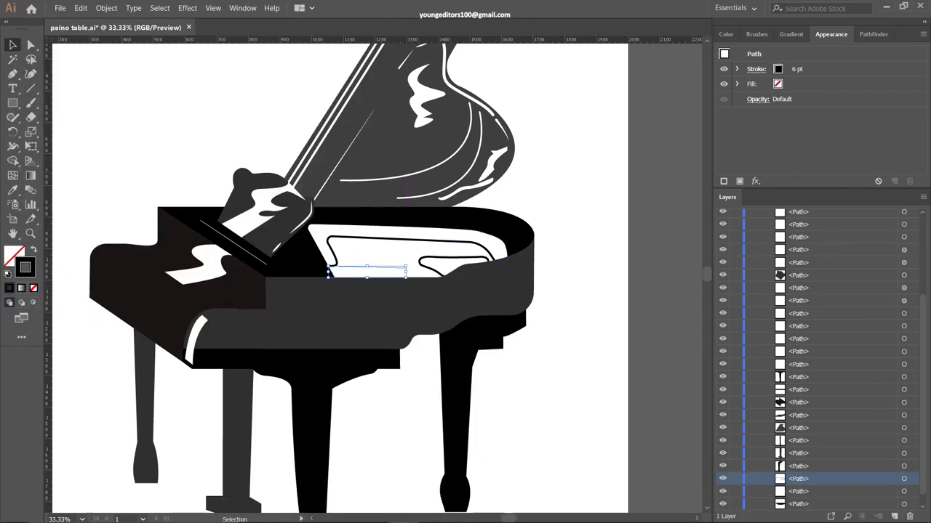
pyautogui.click(756, 69)
pyautogui.click(683, 398)
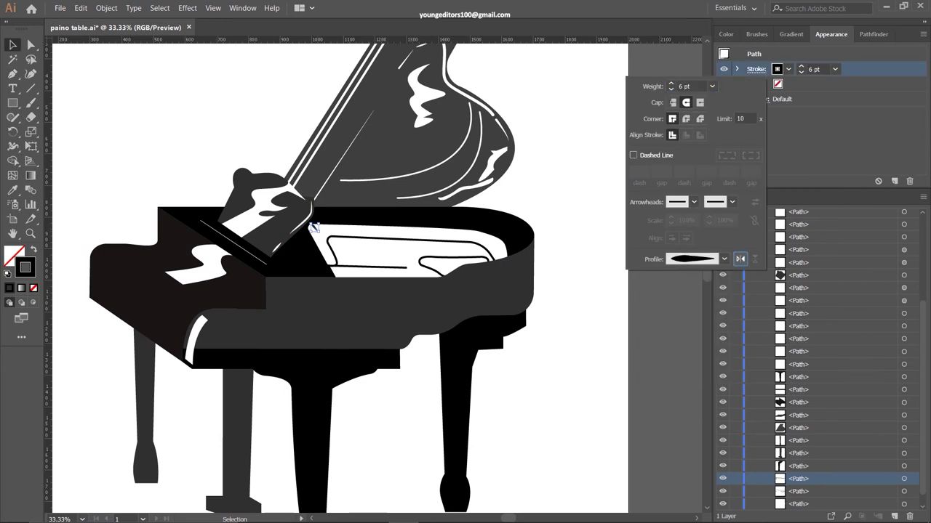
pyautogui.click(509, 250)
# - Give the case-top outline a white stroke and fit its anchors to the rim's top edge
pyautogui.doubleClick(25, 267)
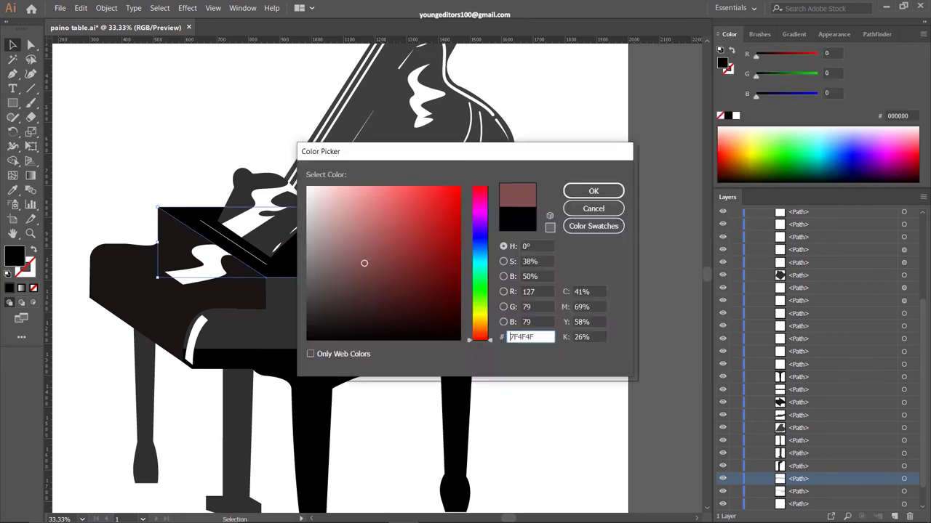
pyautogui.click(599, 192)
pyautogui.click(831, 34)
pyautogui.moveTo(157, 277)
pyautogui.mouseDown()
pyautogui.moveTo(177, 274)
pyautogui.moveTo(168, 277)
pyautogui.mouseUp()
pyautogui.press('a')
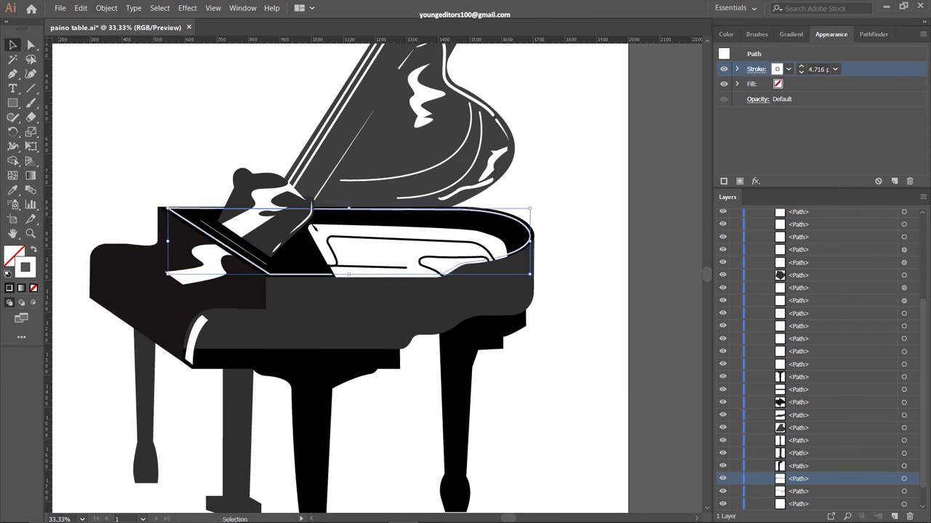
pyautogui.moveTo(169, 210); pyautogui.dragTo(169, 211)
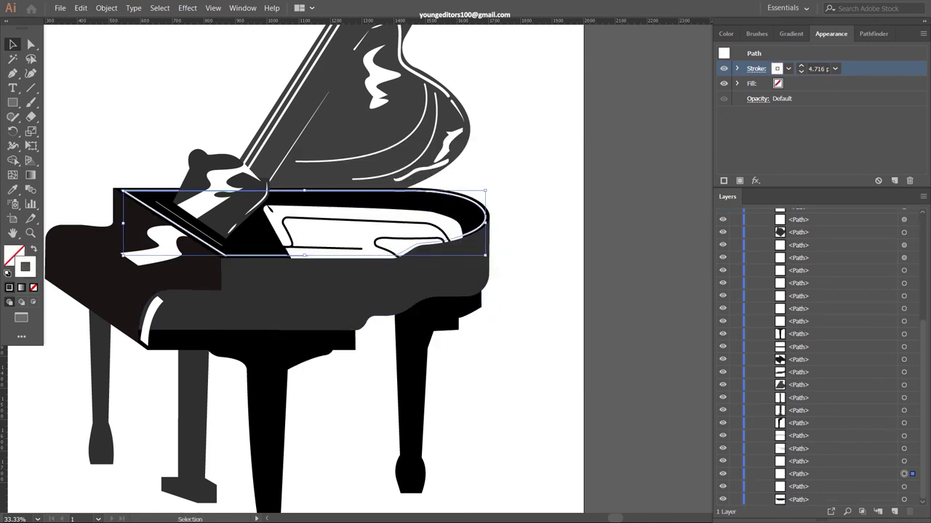
pyautogui.moveTo(485, 254); pyautogui.dragTo(484, 220)
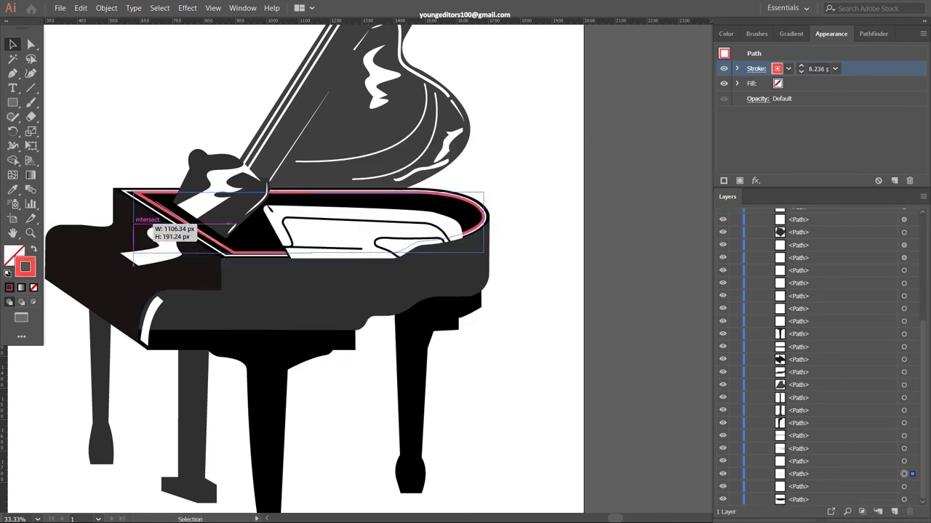
pyautogui.click(327, 291)
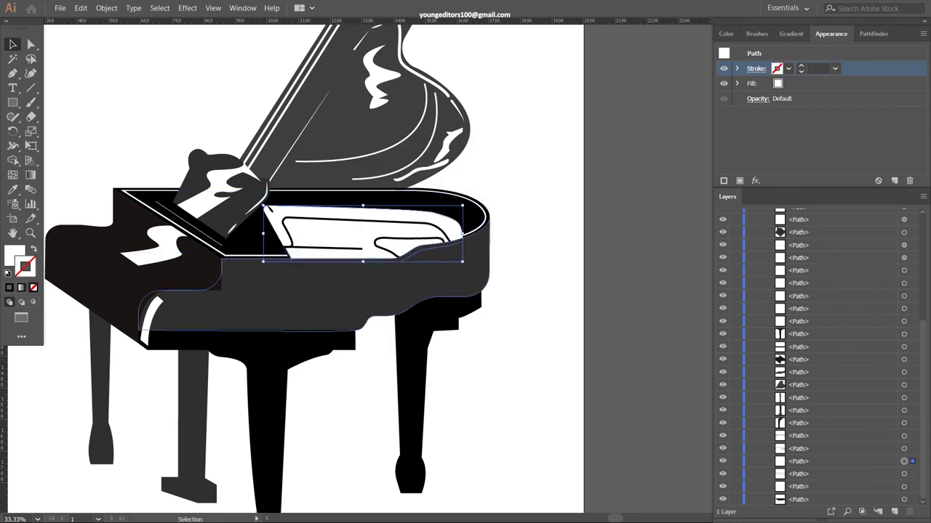
pyautogui.click(429, 240)
# - Send the interior to back, reshape the front body's top edge, and eyedropper it black
pyautogui.rightClick(432, 243)
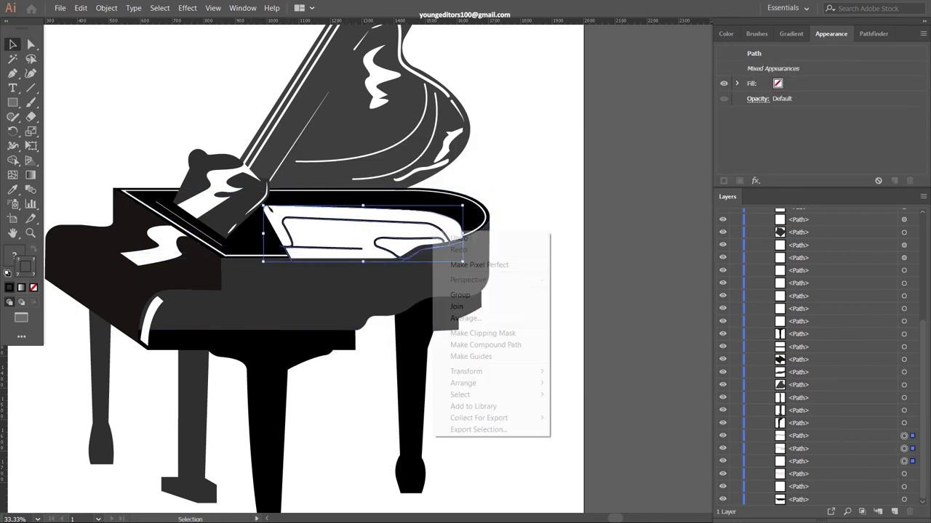
pyautogui.click(552, 383)
pyautogui.hotkey('ctrl', 'shift', '[')
pyautogui.click(291, 305)
pyautogui.press('a')
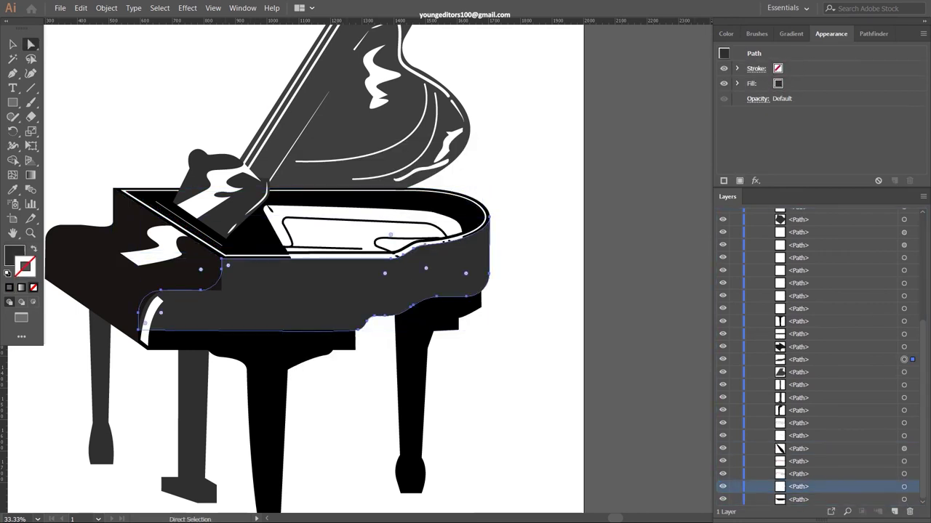
pyautogui.moveTo(486, 214); pyautogui.dragTo(438, 242)
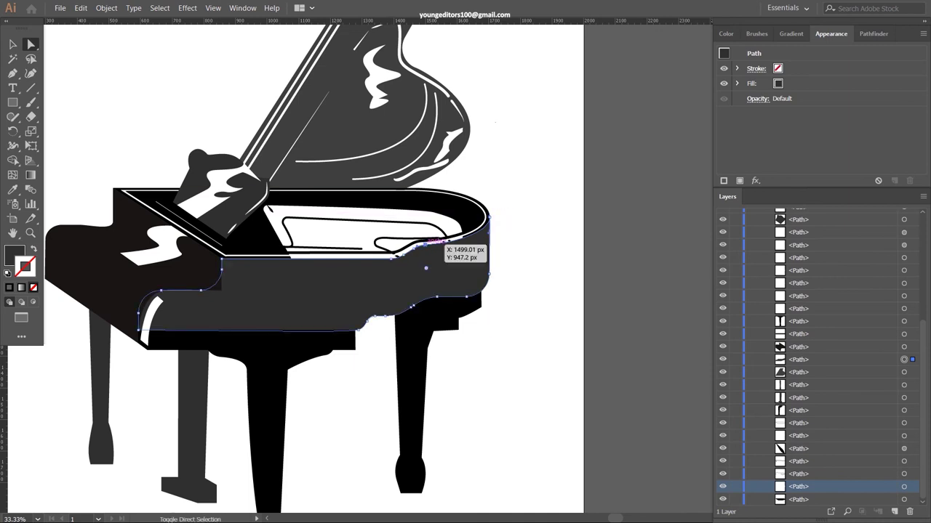
pyautogui.moveTo(222, 268); pyautogui.dragTo(228, 260)
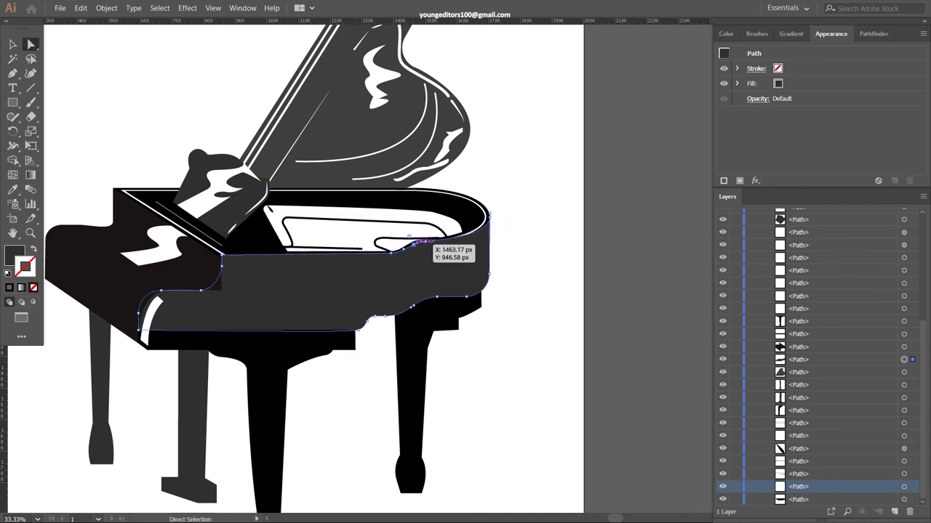
pyautogui.press('i')
pyautogui.click(469, 250)
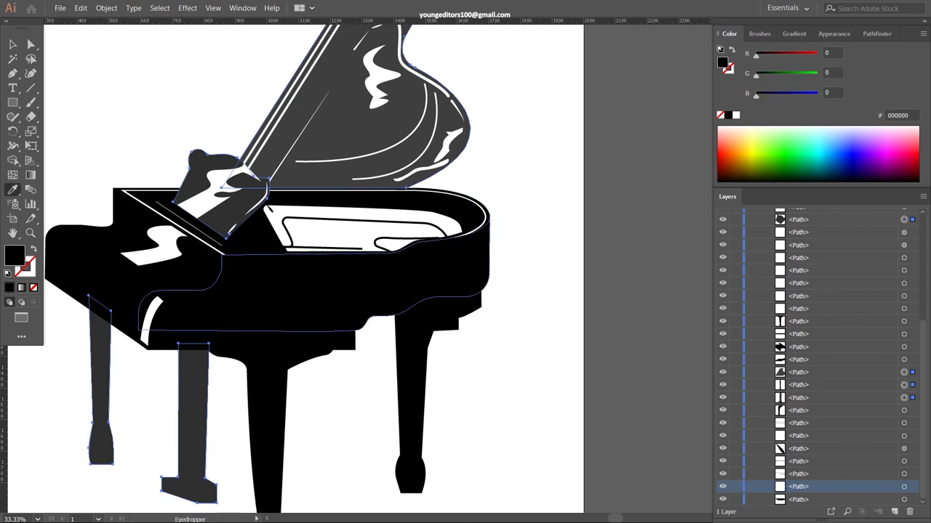
# - Eyedropper black onto the grey lid and legs, then bring the rim outline forward
pyautogui.click(221, 290)
pyautogui.press('a')
pyautogui.click(221, 289)
pyautogui.hscroll(-2, 509, 226)
pyautogui.click(522, 220)
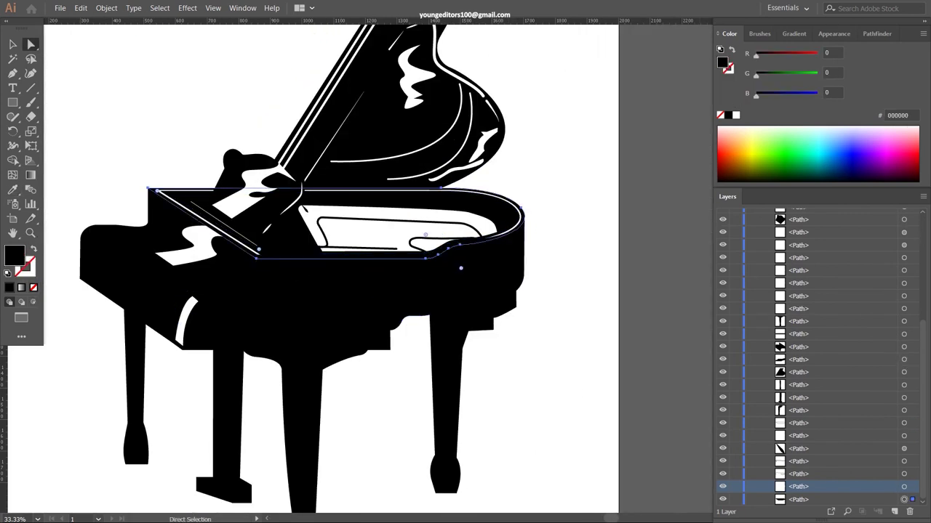
pyautogui.hotkey('ctrl', ']')
pyautogui.click(166, 193)
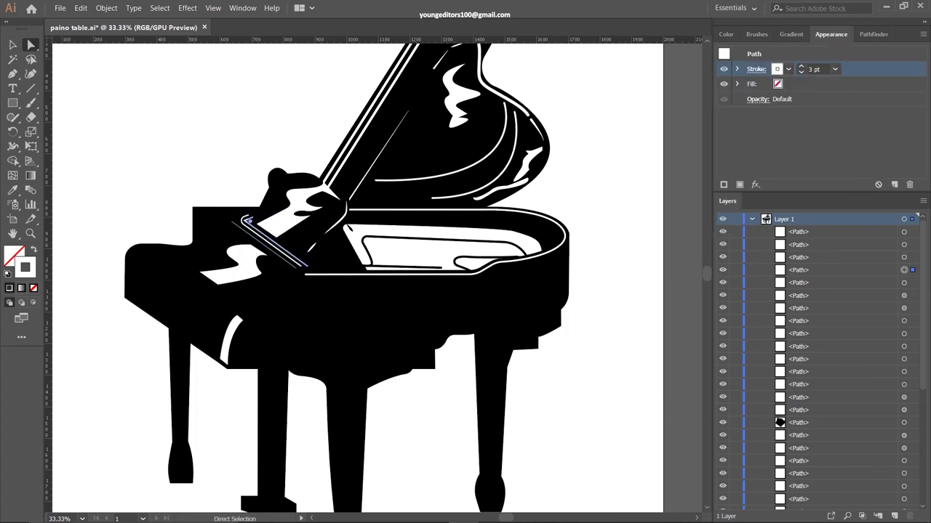
# - Try a dashed stroke on the small white highlight line, then delete it
pyautogui.press('v')
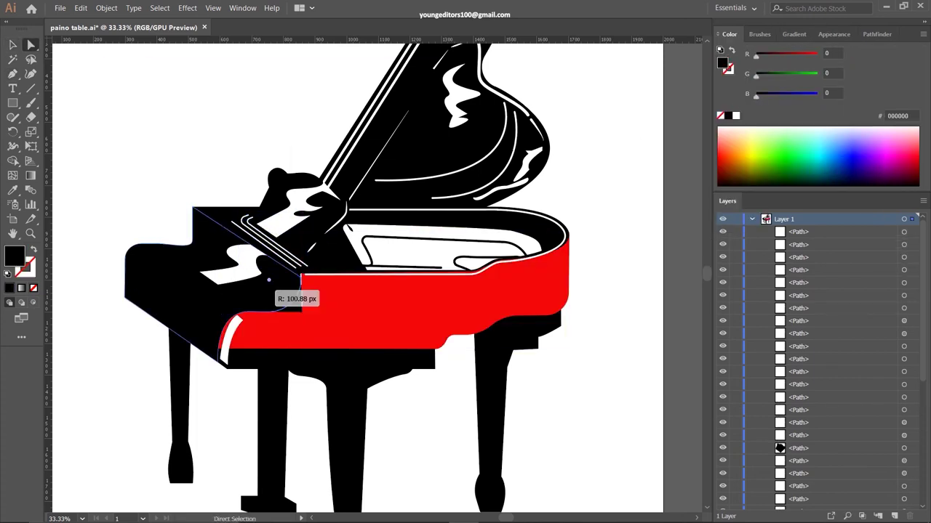
pyautogui.moveTo(298, 312); pyautogui.dragTo(87, 67)
pyautogui.click(831, 34)
pyautogui.click(756, 69)
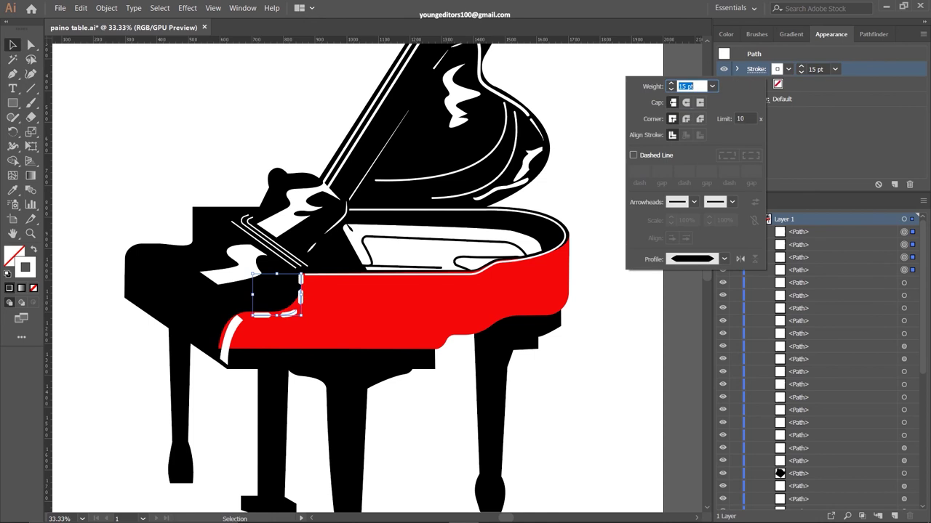
pyautogui.hotkey('ctrl', 'z')
pyautogui.press('a')
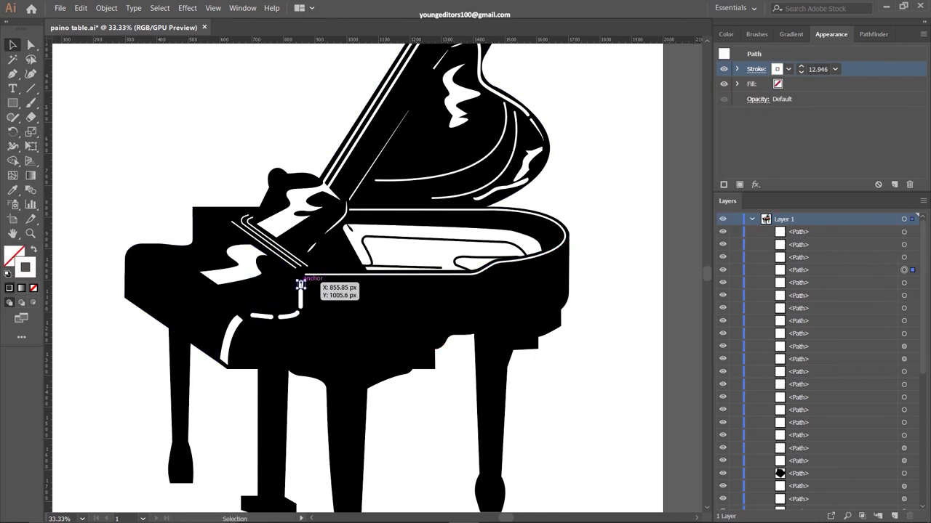
pyautogui.press('Delete')
# - Reshape the white L-shaped highlight into a curve over the piano's front corner
pyautogui.press('p')
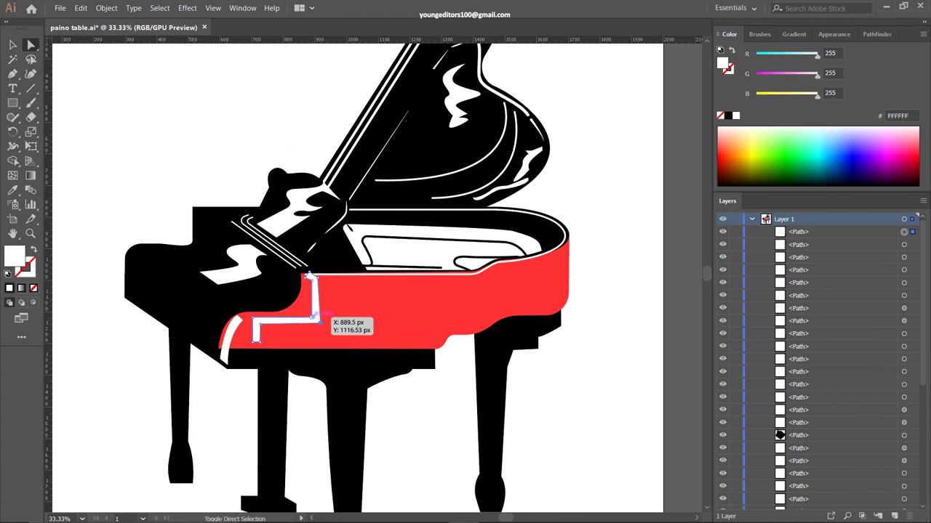
pyautogui.press('v')
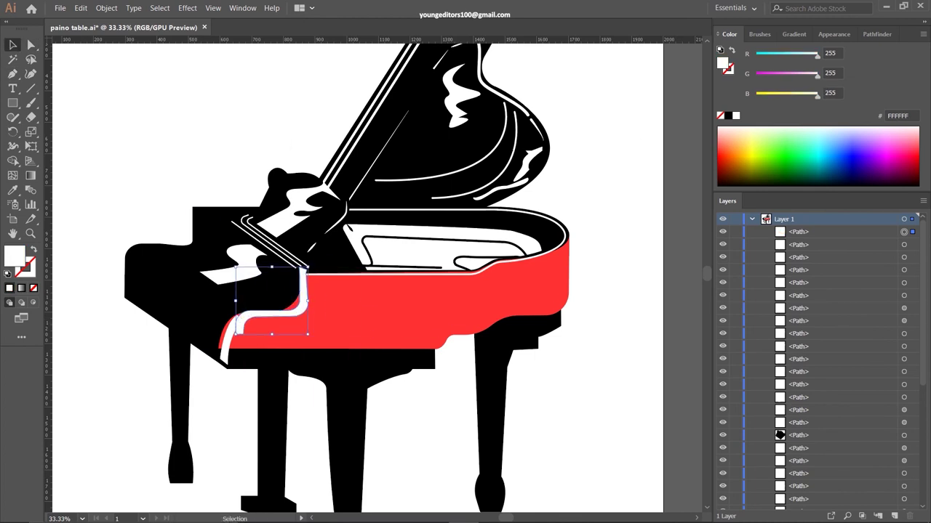
pyautogui.moveTo(303, 278); pyautogui.dragTo(240, 318)
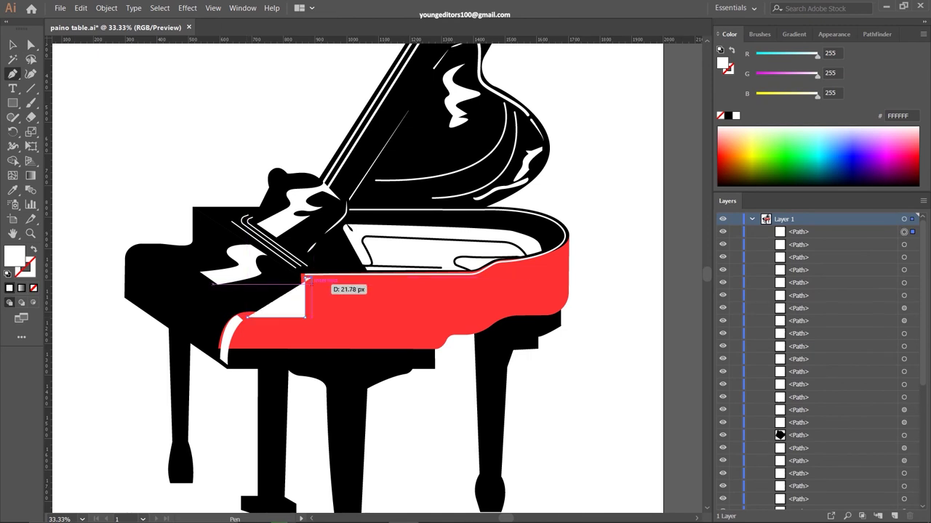
pyautogui.press('a')
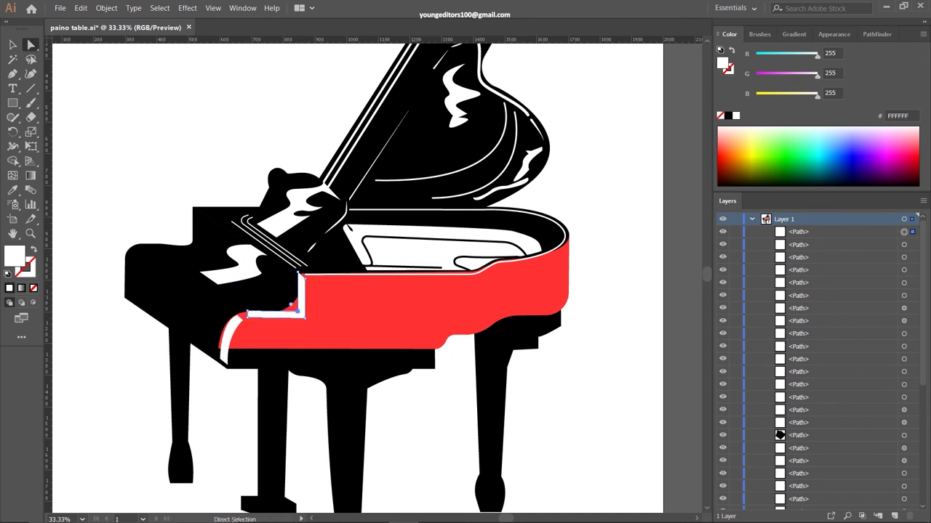
pyautogui.press('p')
pyautogui.moveTo(267, 281); pyautogui.dragTo(267, 304)
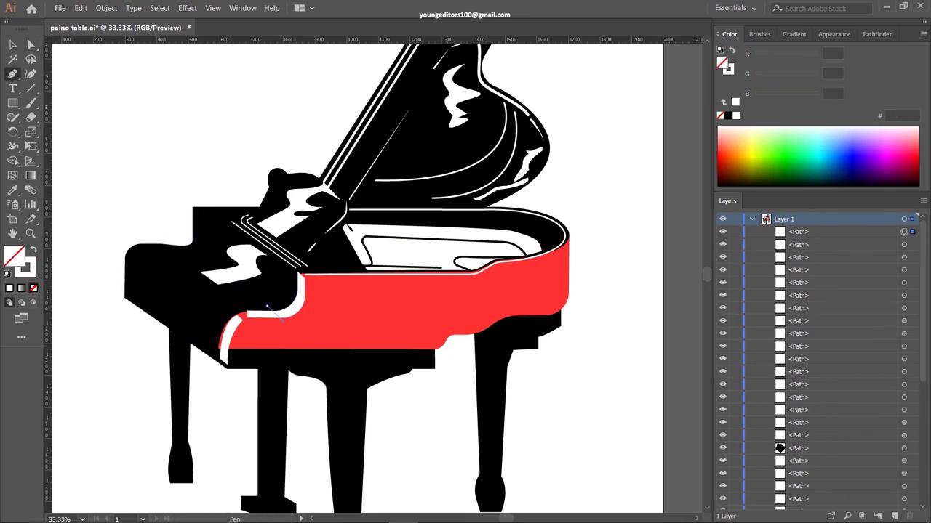
pyautogui.press('a')
pyautogui.click(283, 305)
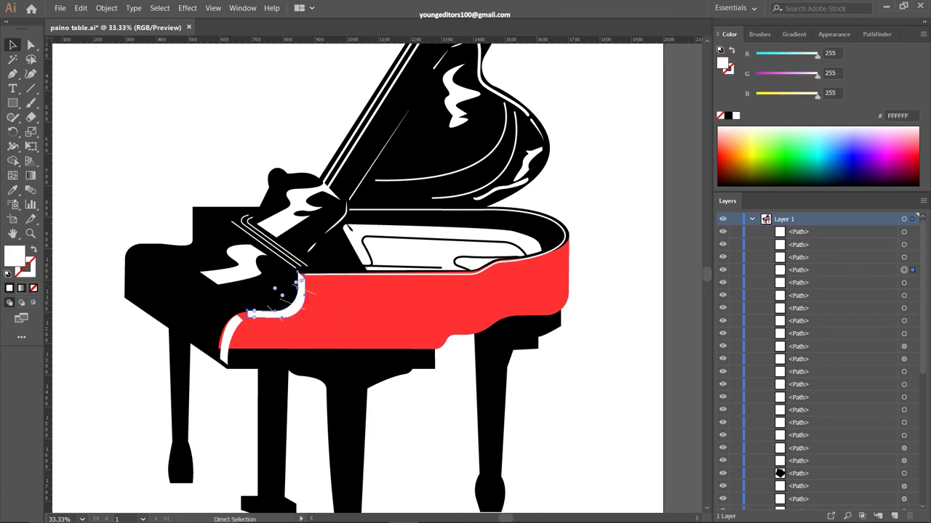
pyautogui.press('v')
# - Send the white strip behind the body and trim it against the body with Pathfinder
pyautogui.hotkey('shift', 'ctrl', 'F9')
pyautogui.hotkey('ctrl', 'shift', '[')
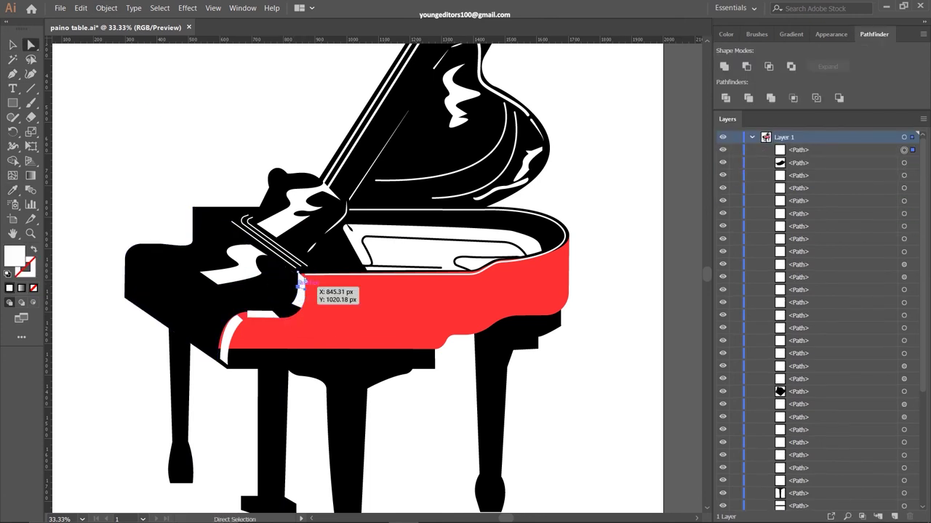
pyautogui.click(300, 279)
pyautogui.press('a')
pyautogui.click(263, 315)
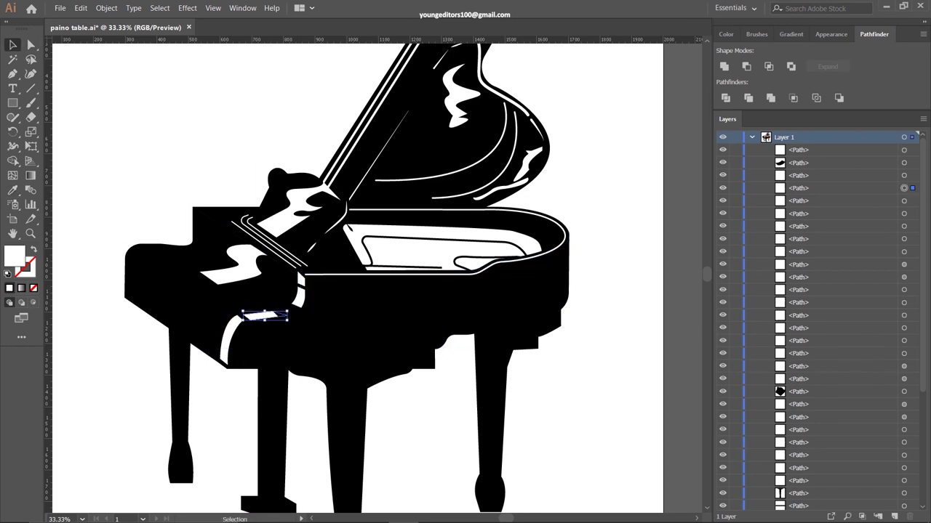
# - Draw the wedge-shaped lid prop from the lid ring down to the inner rim
pyautogui.moveTo(414, 97); pyautogui.dragTo(416, 101)
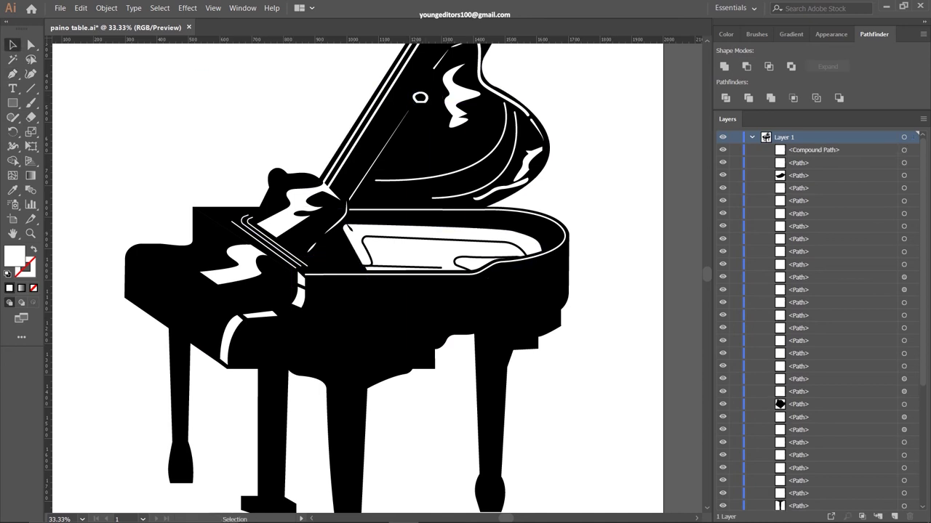
pyautogui.press('p')
pyautogui.click(420, 97)
pyautogui.click(445, 270)
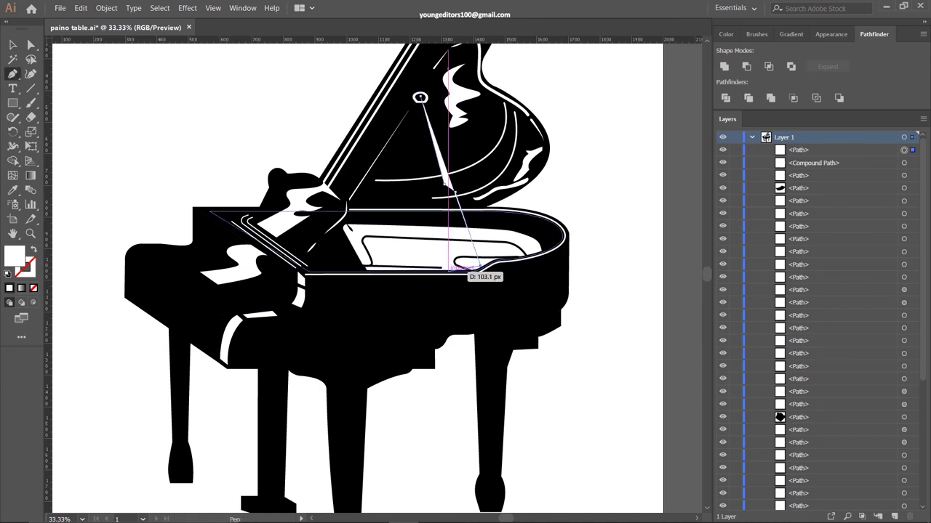
pyautogui.click(476, 268)
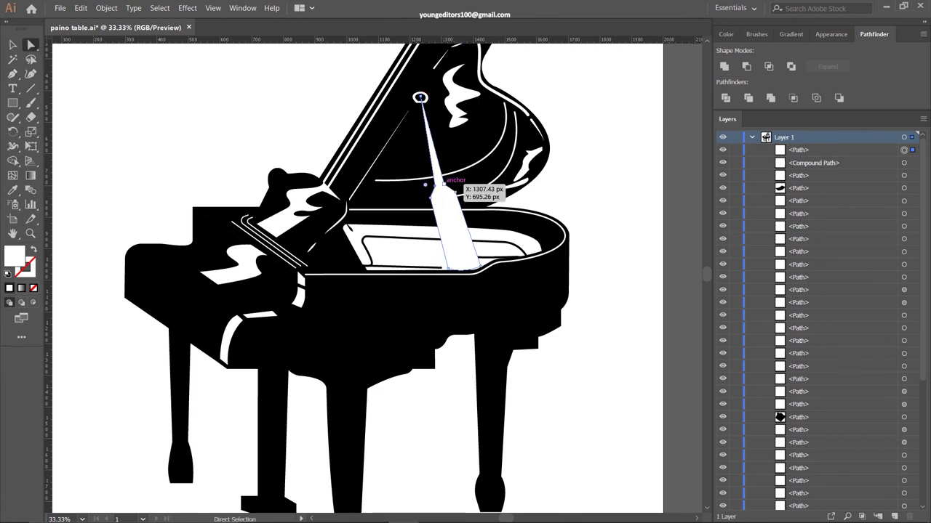
pyautogui.press('p')
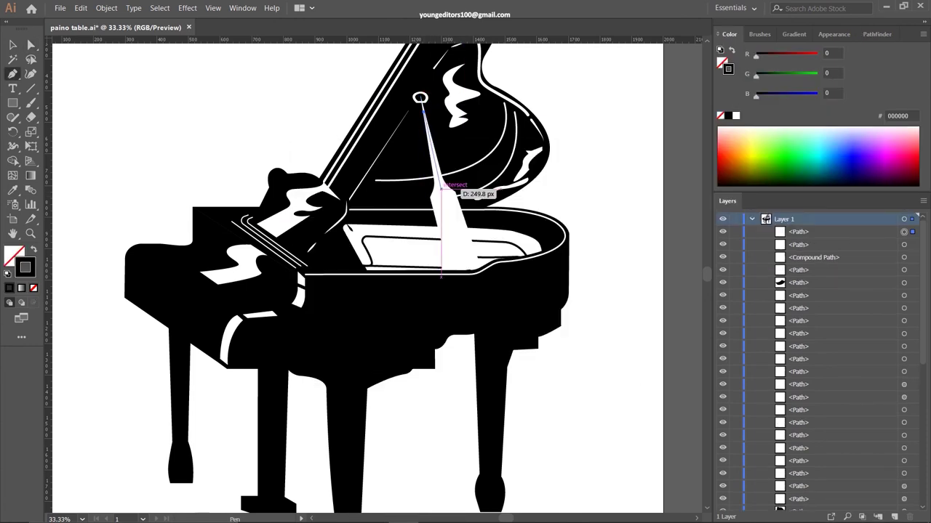
pyautogui.hotkey('ctrl', 'shift', 'a')
pyautogui.hotkey('shift', 'F6')
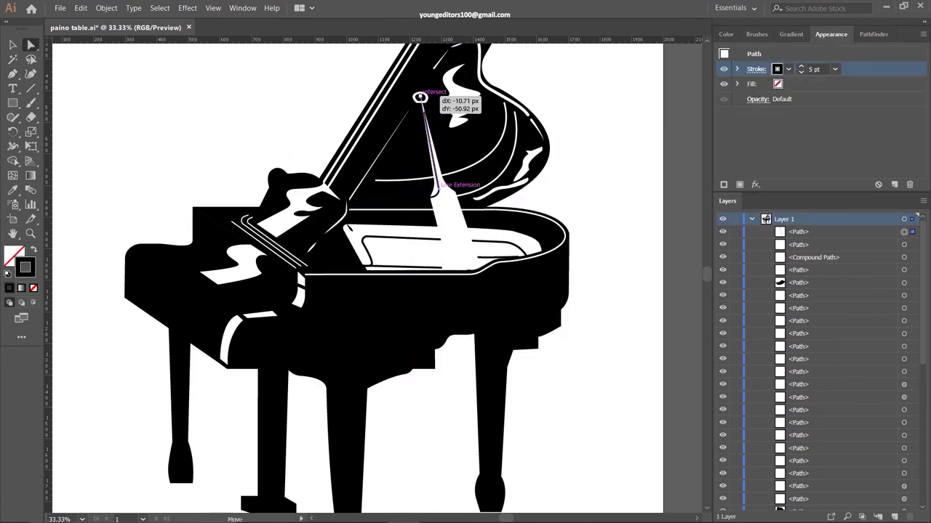
# - Group the white prop pieces and bring the prop group to the front
pyautogui.click(801, 72)
pyautogui.press('v')
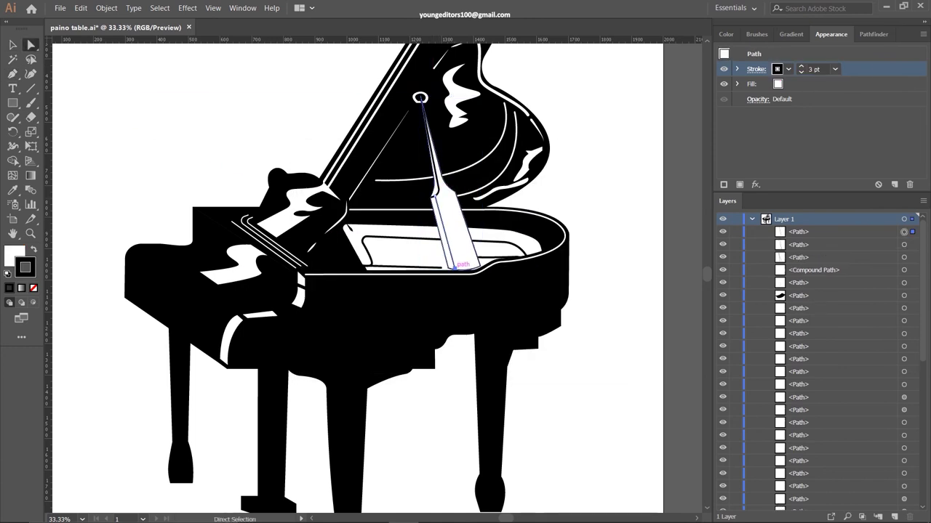
pyautogui.press('p')
pyautogui.press('v')
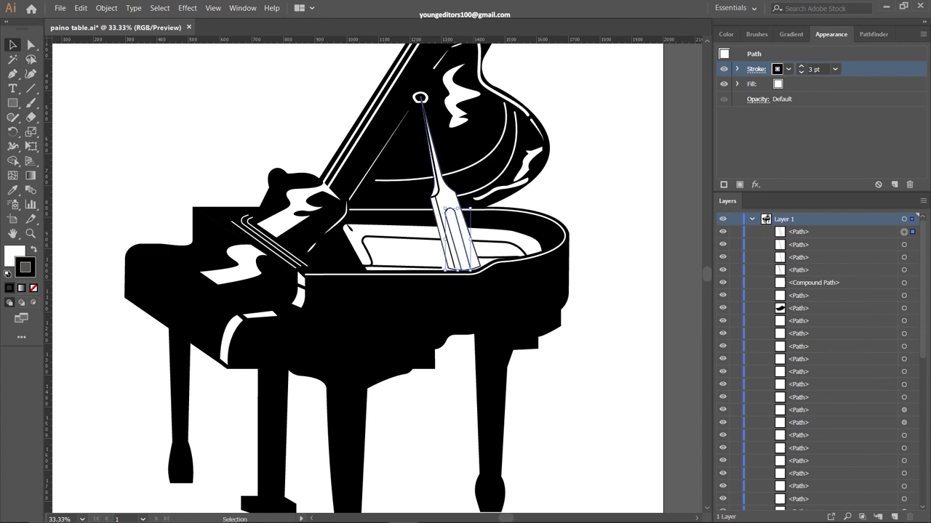
pyautogui.click(801, 66)
pyautogui.click(801, 66)
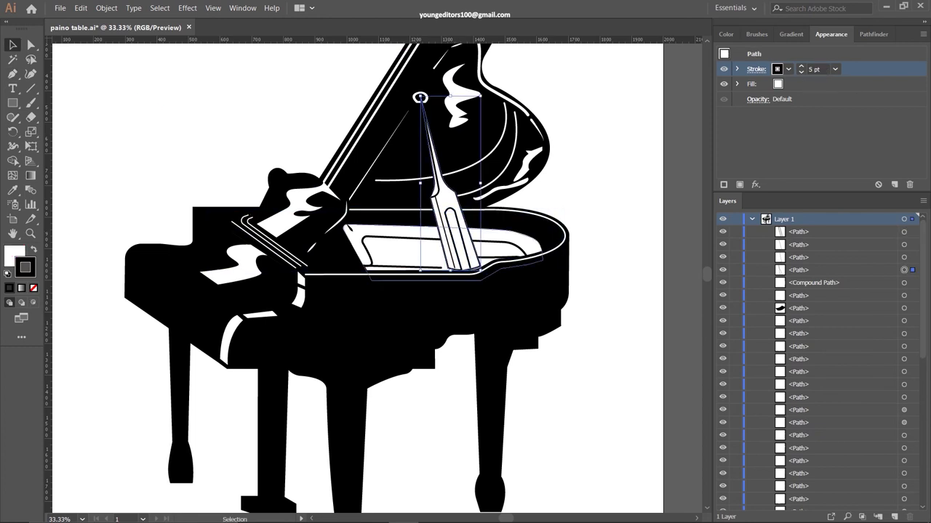
pyautogui.keyDown('shift'); pyautogui.click(465, 267); pyautogui.keyUp('shift')
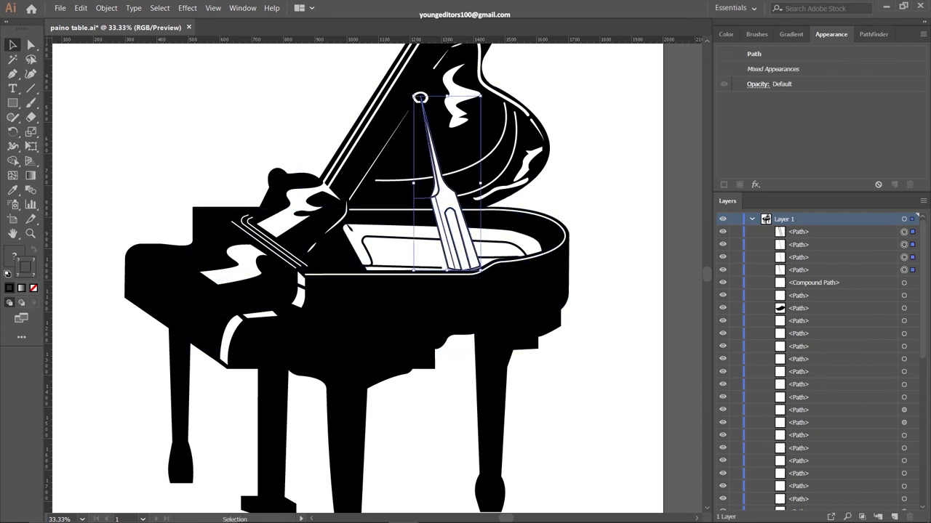
pyautogui.click(106, 8)
pyautogui.click(131, 46)
pyautogui.hotkey('ctrl', ']')
pyautogui.hotkey('ctrl', ']')
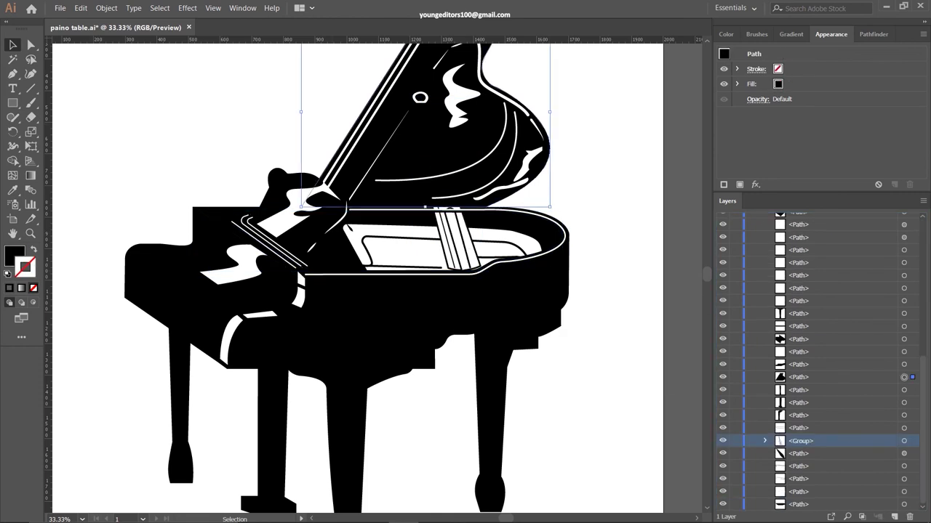
pyautogui.hotkey('ctrl', ']')
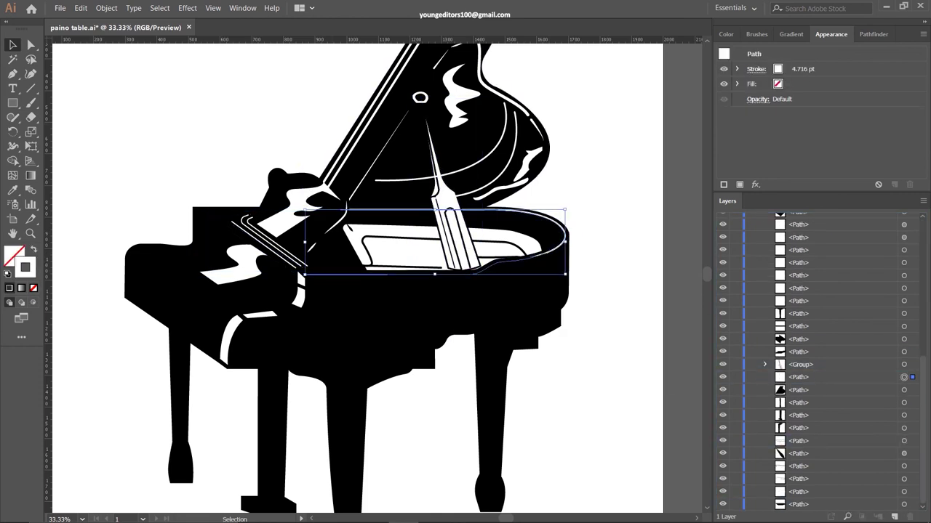
pyautogui.hotkey('ctrl', 'shift', 'a')
# - Draw the white keyboard cover outline along the keyboard edge
pyautogui.scroll(-2, 364, 276)
pyautogui.press('a')
pyautogui.click(211, 260)
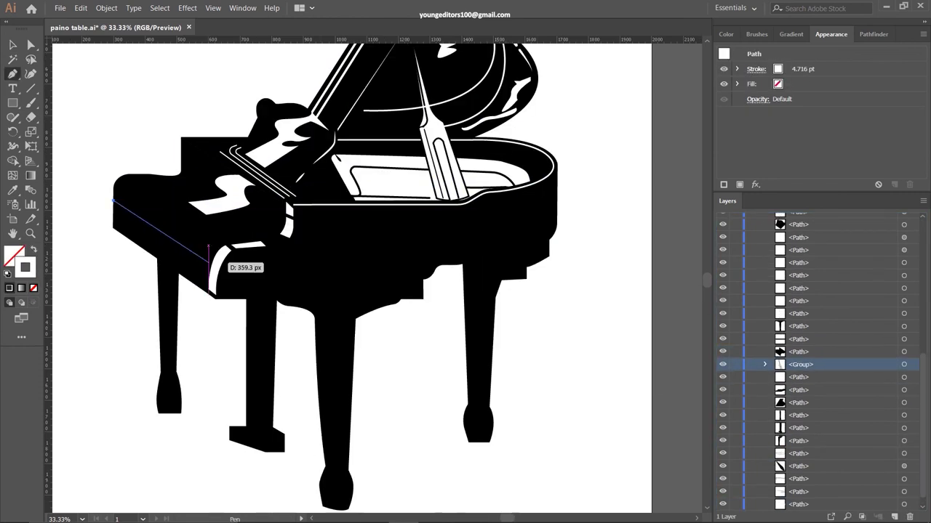
pyautogui.click(116, 194)
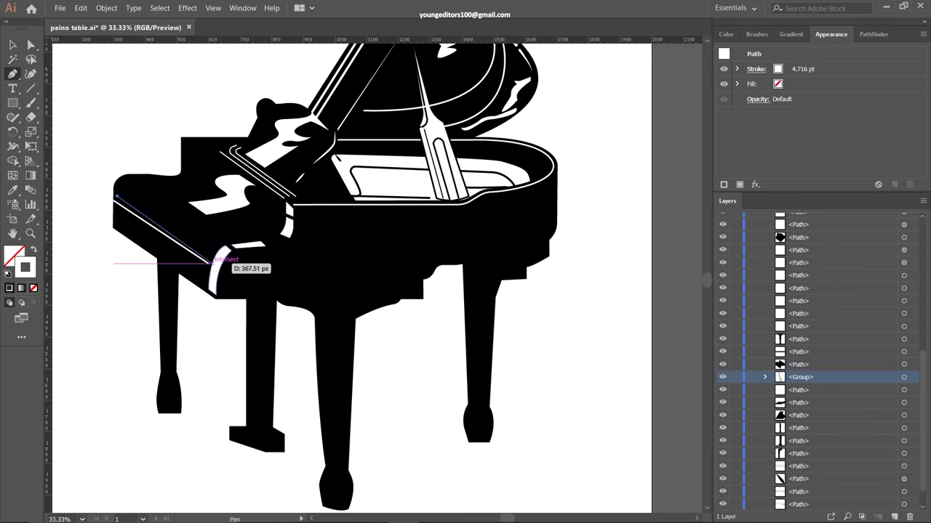
pyautogui.click(240, 242)
pyautogui.click(116, 195)
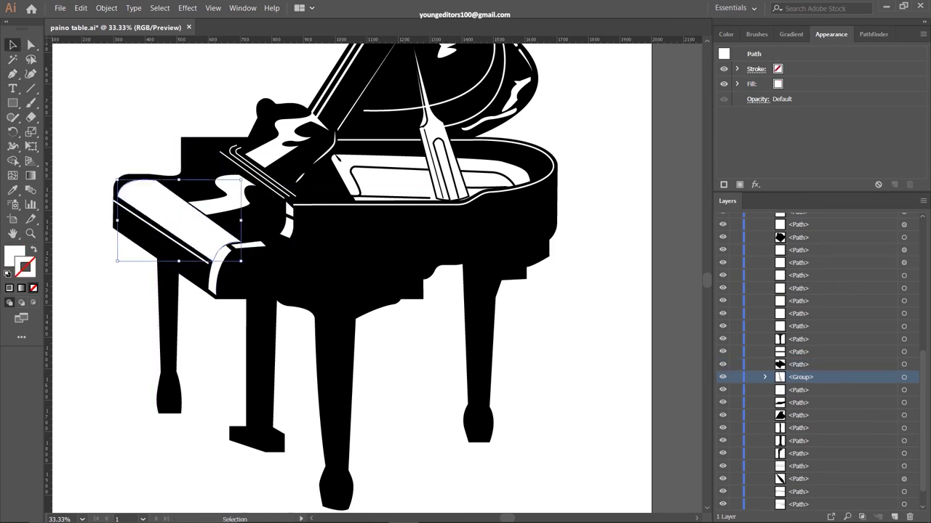
pyautogui.press('v')
pyautogui.hotkey('ctrl', 'shift', 'a')
# - Draw a small key shape and move it onto the keyboard cover's left end
pyautogui.press('p')
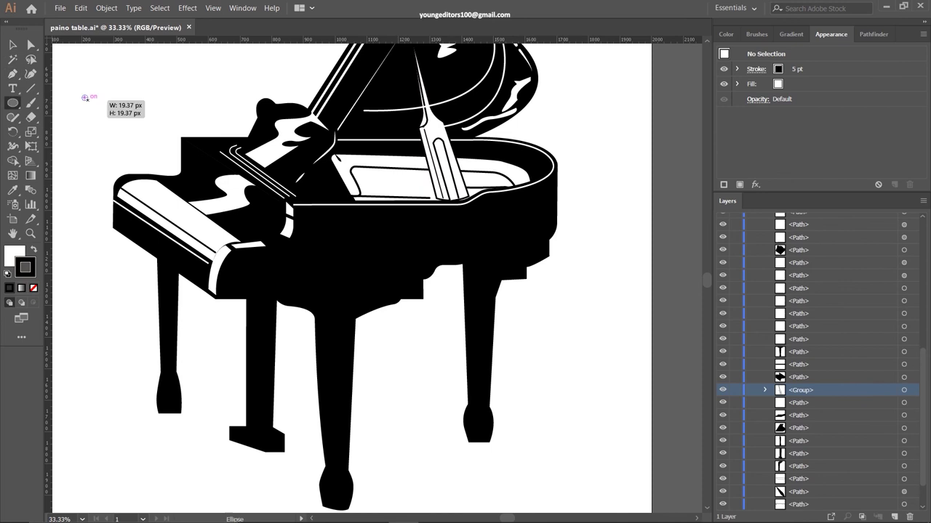
pyautogui.click(113, 92)
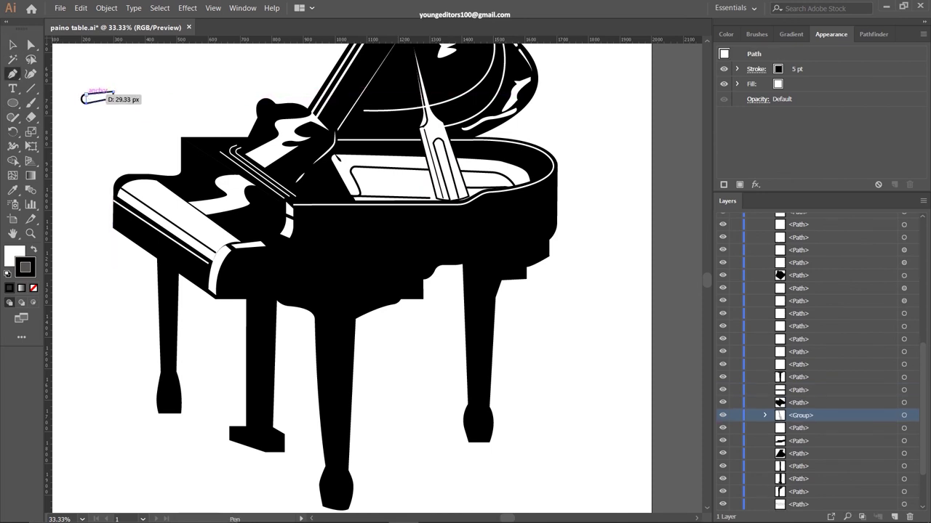
pyautogui.click(85, 98)
pyautogui.hotkey('ctrl', 'shift', 'a')
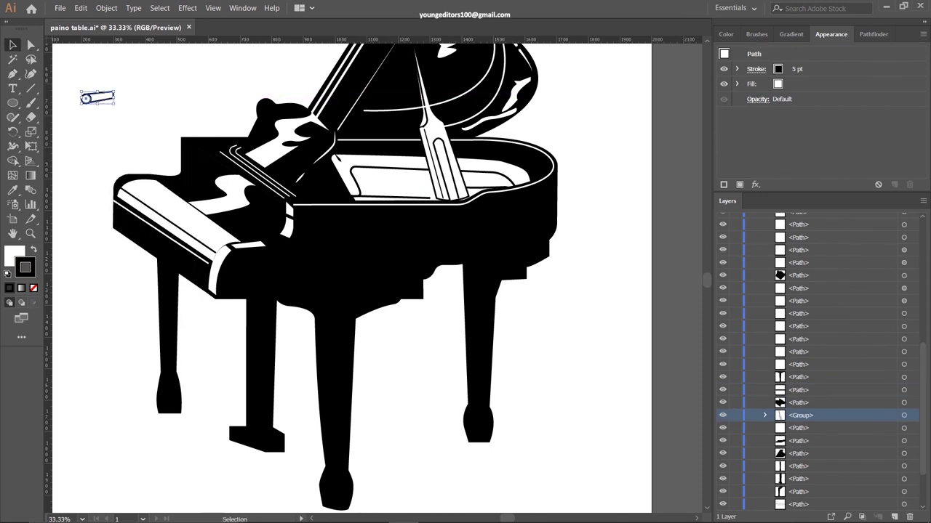
pyautogui.moveTo(85, 98); pyautogui.dragTo(135, 182)
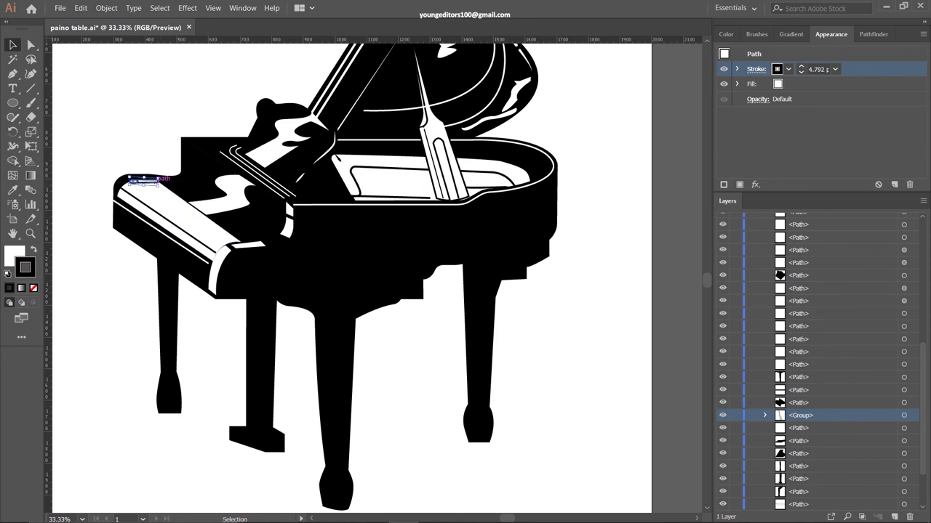
pyautogui.hotkey('ctrl', '+')
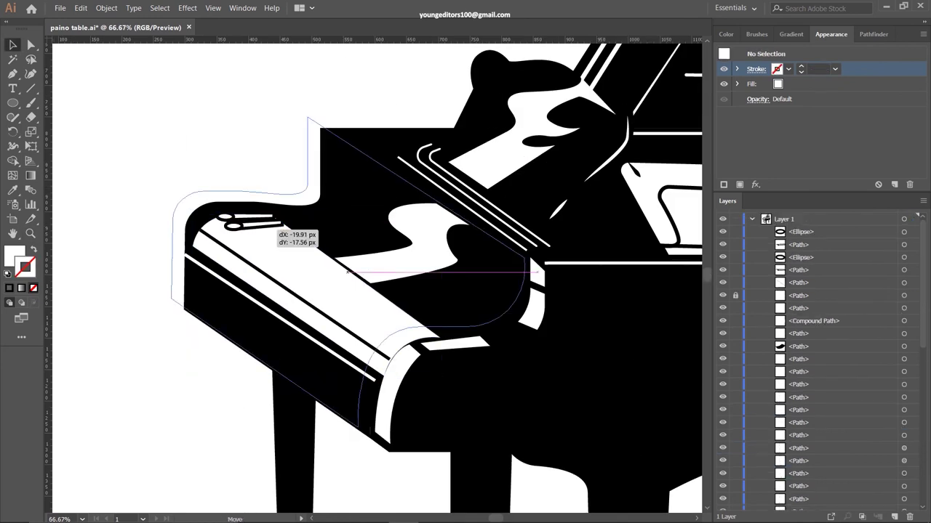
# - Duplicate the key with Ctrl+D repeats, group the six copies and scale them slightly smaller
pyautogui.moveTo(279, 224); pyautogui.dragTo(298, 237)
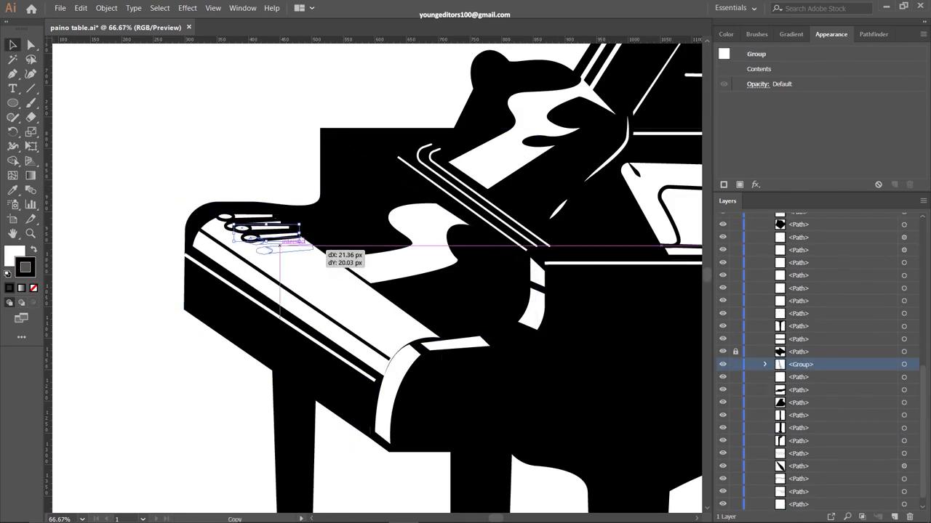
pyautogui.hotkey('ctrl', 'd')
pyautogui.hotkey('ctrl', 'd')
pyautogui.hotkey('ctrl', 'd')
pyautogui.click(432, 335)
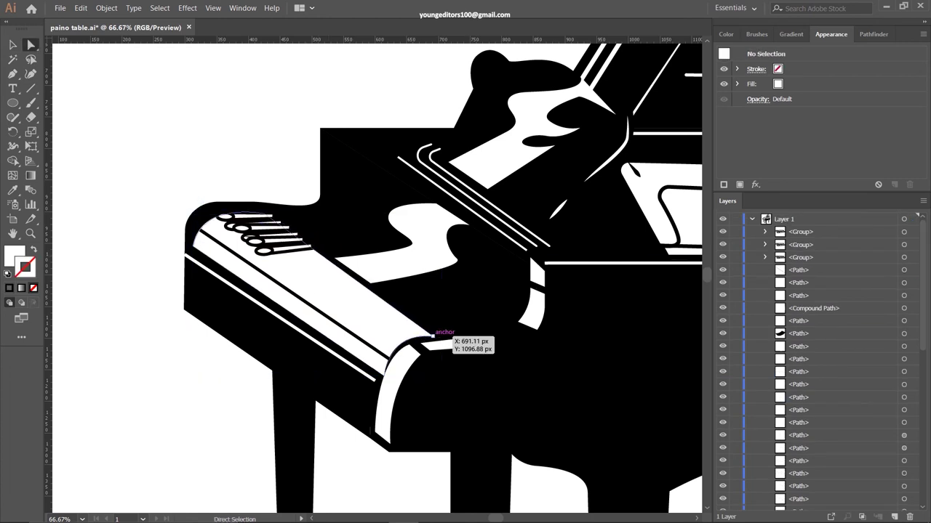
pyautogui.click(287, 247)
pyautogui.press('v')
pyautogui.hotkey('ctrl', 'd')
pyautogui.hotkey('ctrl', 'd')
pyautogui.hotkey('ctrl', 'd')
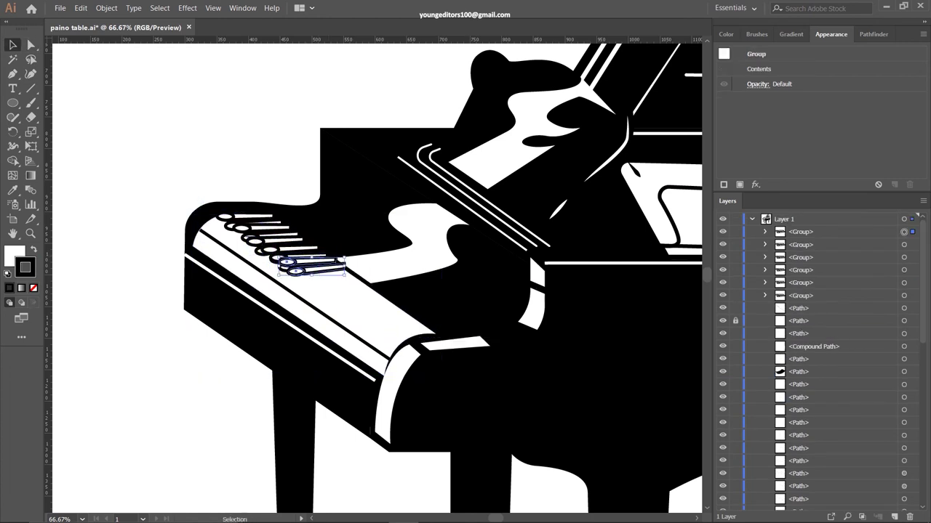
pyautogui.click(106, 8)
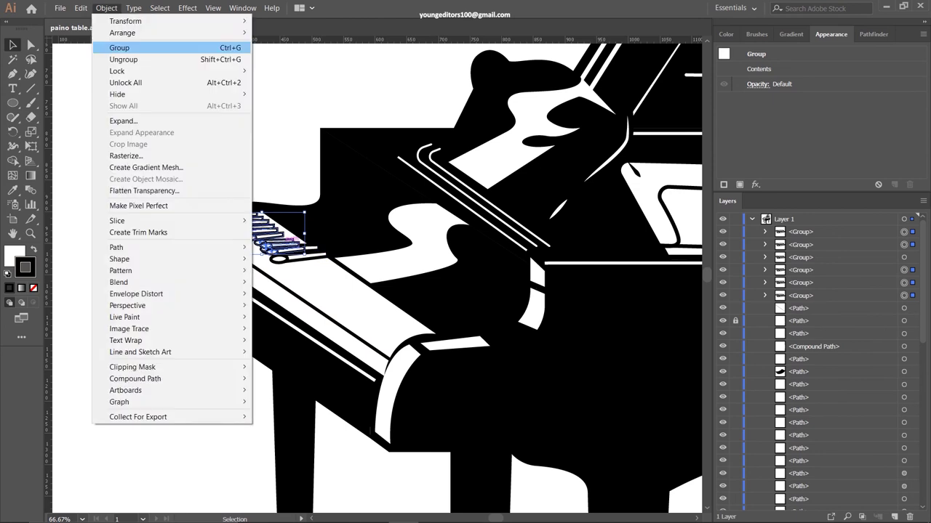
pyautogui.click(142, 46)
pyautogui.moveTo(344, 275); pyautogui.dragTo(297, 247)
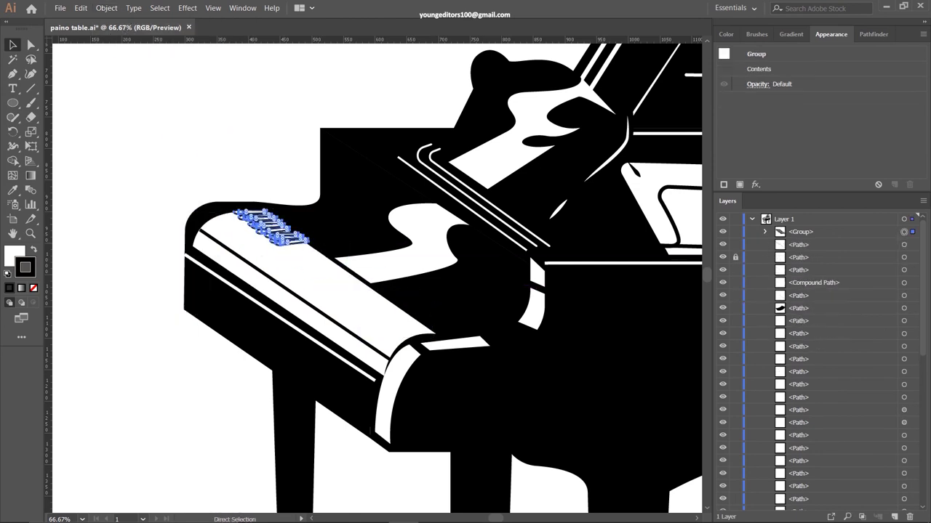
pyautogui.press('v')
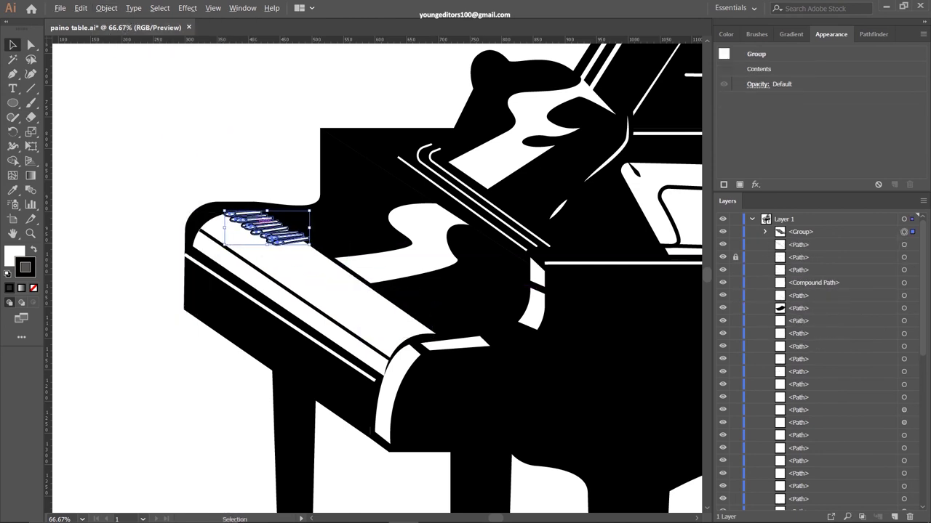
# - Draw and reshape a white wavy highlight shape along the keyboard
pyautogui.click(452, 332)
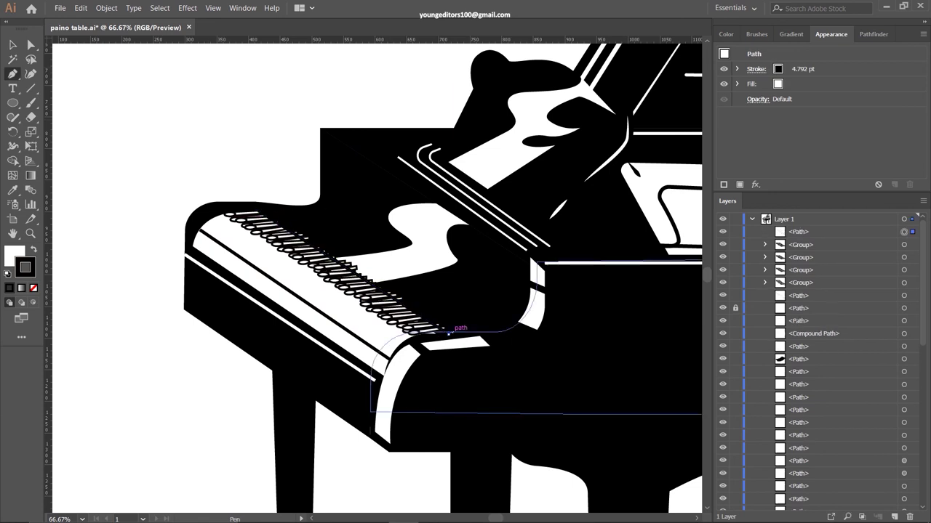
pyautogui.click(256, 209)
pyautogui.press('a')
pyautogui.moveTo(258, 209); pyautogui.dragTo(281, 210)
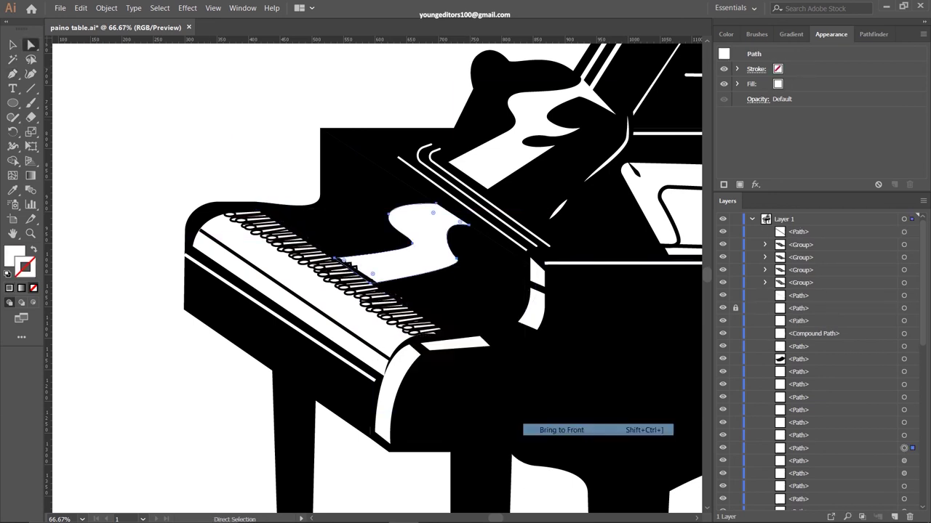
pyautogui.click(355, 259)
pyautogui.hotkey('shift', 'x')
# - Draw a highlight line on the keyboard cover with a 3 pt stroke weight
pyautogui.click(329, 140)
pyautogui.click(330, 195)
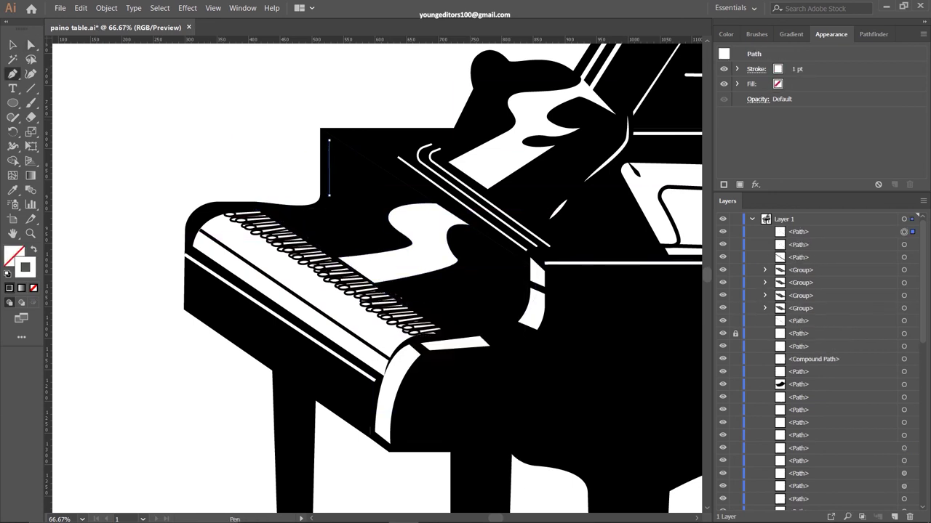
pyautogui.click(189, 240)
pyautogui.click(756, 68)
pyautogui.write('3')
pyautogui.press('Return')
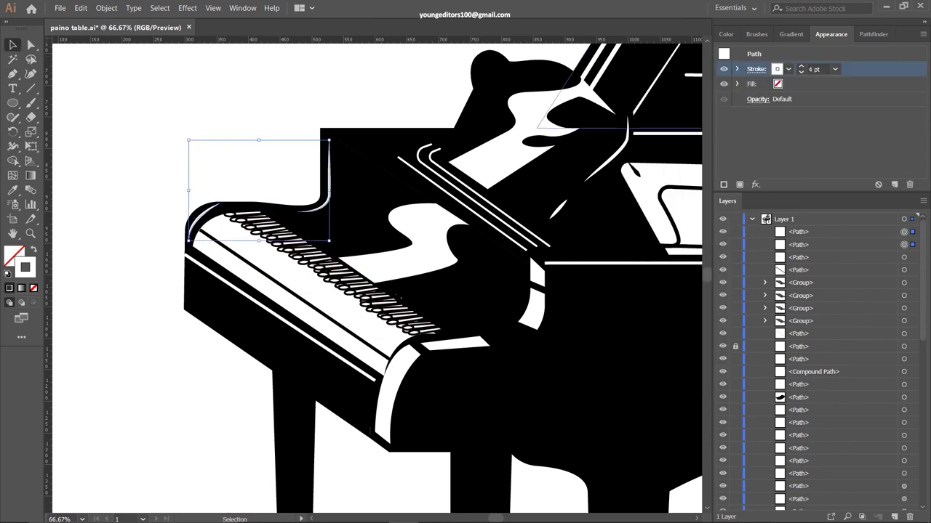
pyautogui.scroll(3, 378, 277)
# - Add a diagonal white highlight across the music desk to the panel corner
pyautogui.click(330, 238)
pyautogui.click(536, 365)
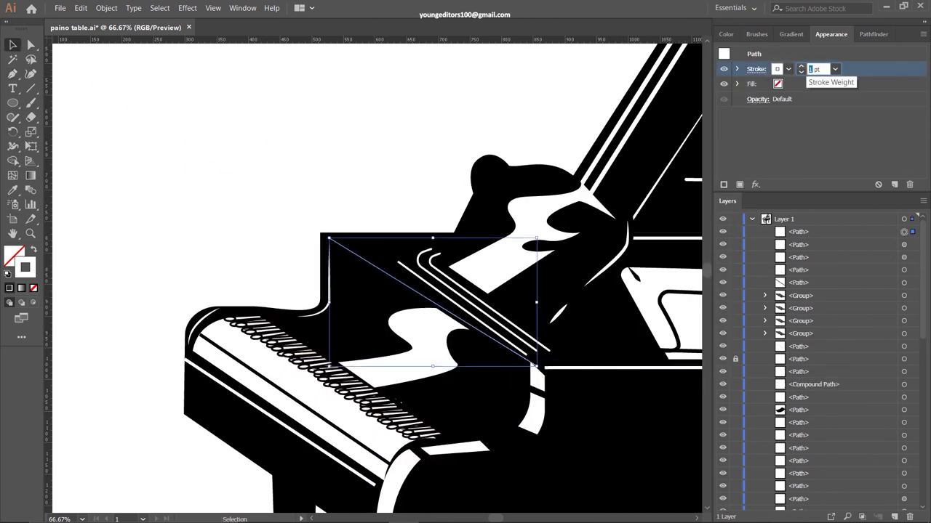
pyautogui.click(218, 146)
pyautogui.click(429, 261)
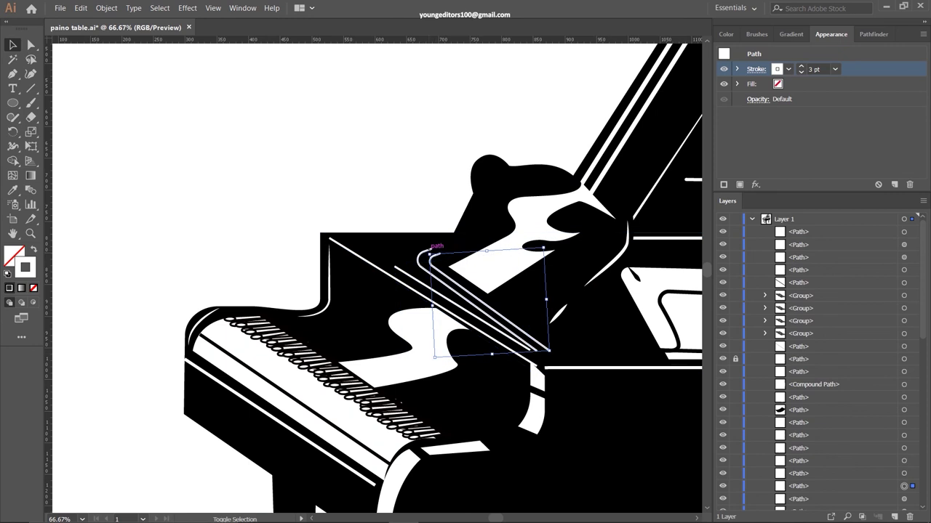
pyautogui.keyDown('shift'); pyautogui.click(509, 182); pyautogui.keyUp('shift')
pyautogui.hotkey('ctrl', 'shift', 'a')
pyautogui.hscroll(4, 378, 277)
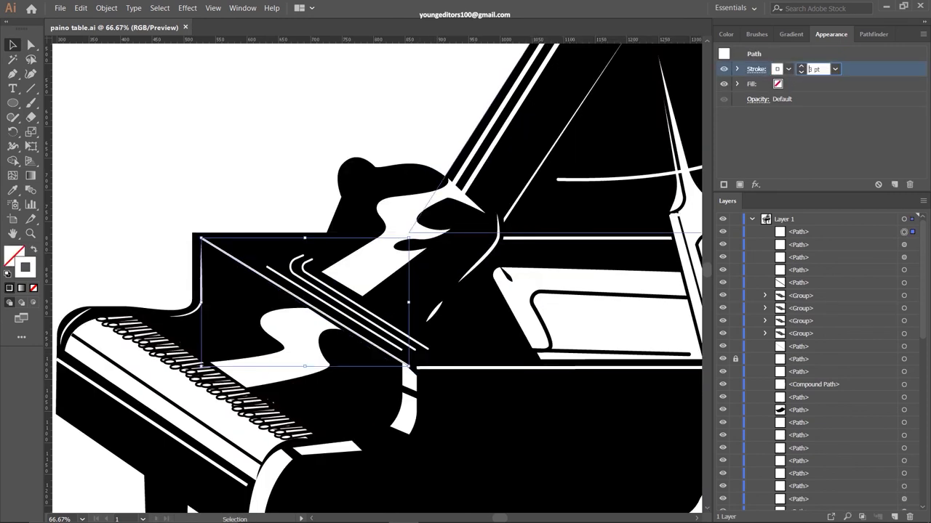
pyautogui.press('p')
pyautogui.scroll(-4, 152, 335)
# - Draw a white-filled, strokeless highlight shape along the front-left leg
pyautogui.click(151, 334)
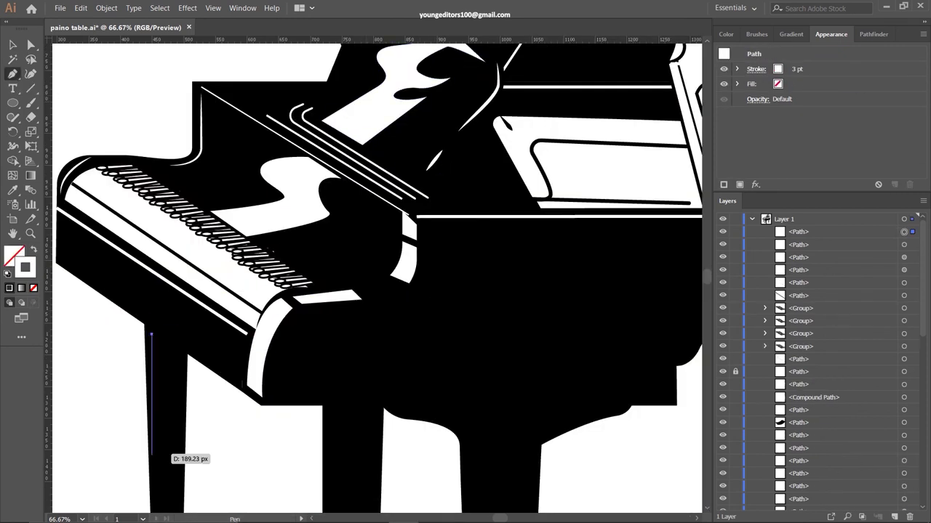
pyautogui.click(172, 354)
pyautogui.scroll(-6, 173, 355)
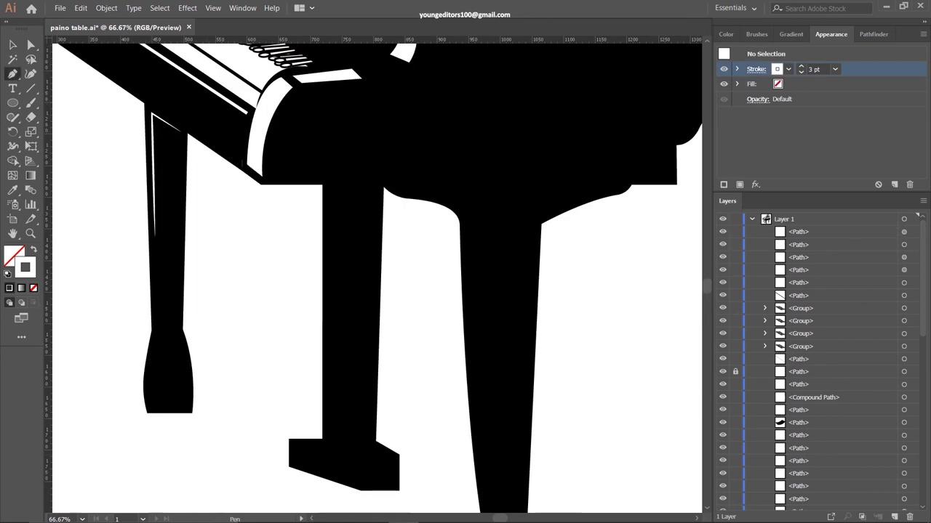
pyautogui.click(155, 334)
pyautogui.click(155, 349)
pyautogui.click(155, 334)
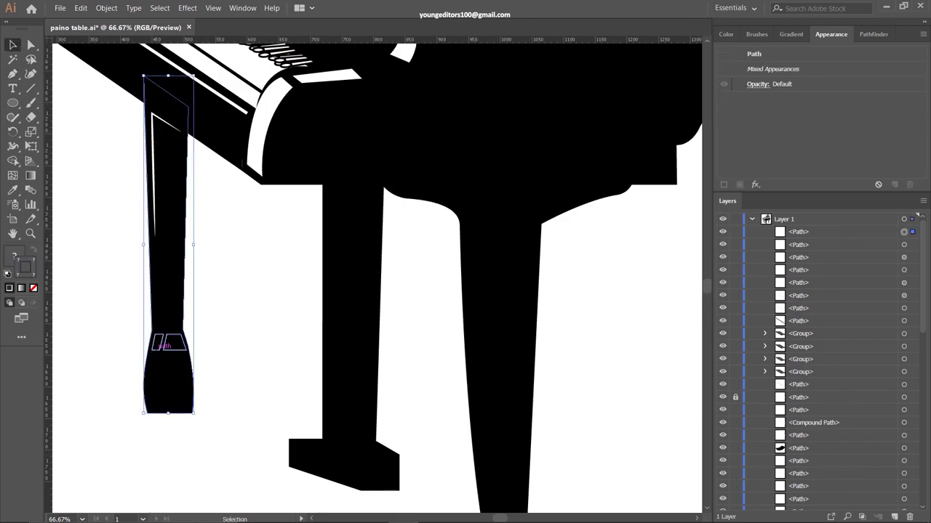
pyautogui.hotkey('shift', 'x')
pyautogui.hotkey('ctrl', 'shift', 'a')
# - Shape the caster foot at the leg bottom and fill its highlight white
pyautogui.click(150, 413)
pyautogui.moveTo(180, 439); pyautogui.dragTo(186, 435)
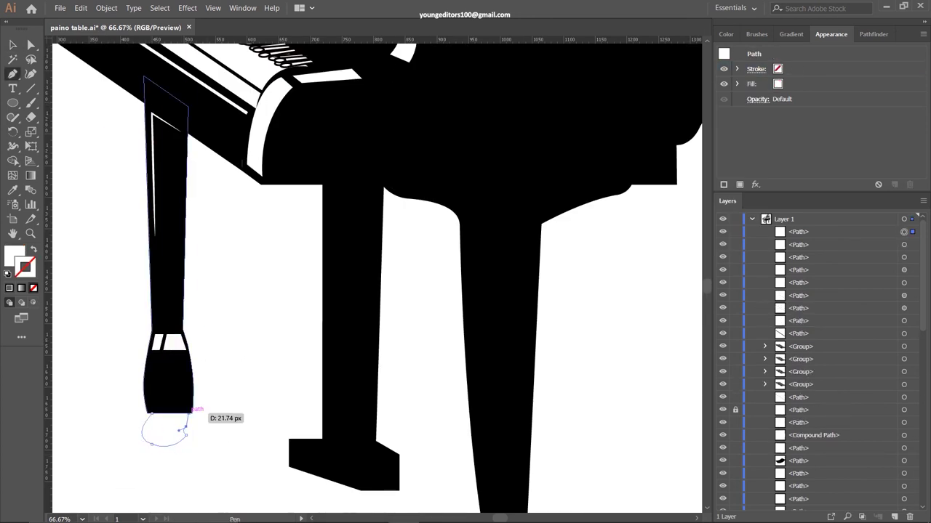
pyautogui.click(150, 413)
pyautogui.doubleClick(13, 254)
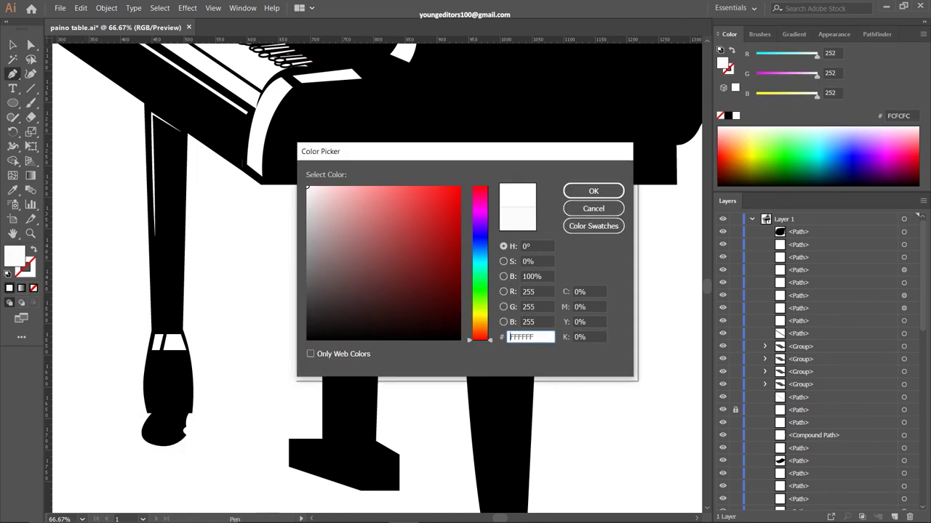
pyautogui.press('Return')
pyautogui.click(163, 422)
pyautogui.moveTo(171, 439); pyautogui.dragTo(212, 423)
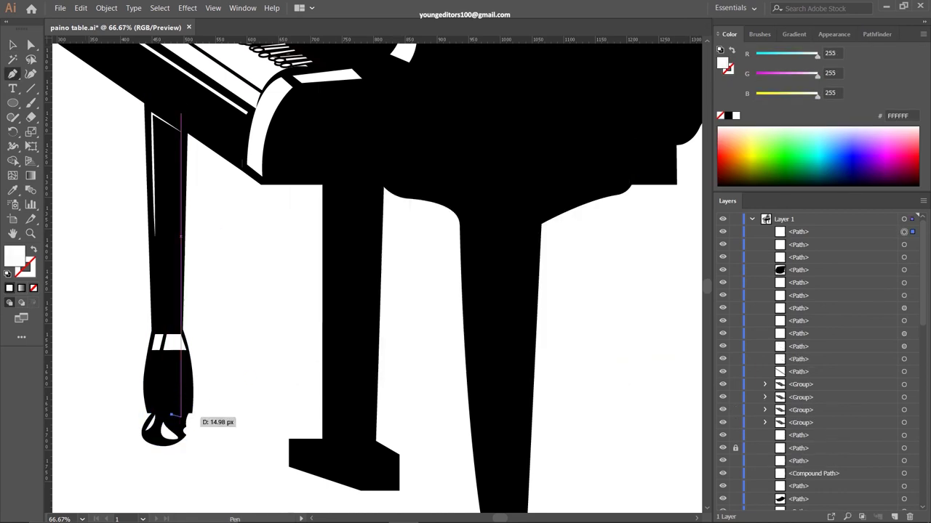
pyautogui.scroll(-1, 235, 375)
pyautogui.scroll(5, 429, 269)
pyautogui.hscroll(5, 429, 269)
# - Draw a vertical white highlight strip below the lid and a white sliver beside it
pyautogui.click(428, 173)
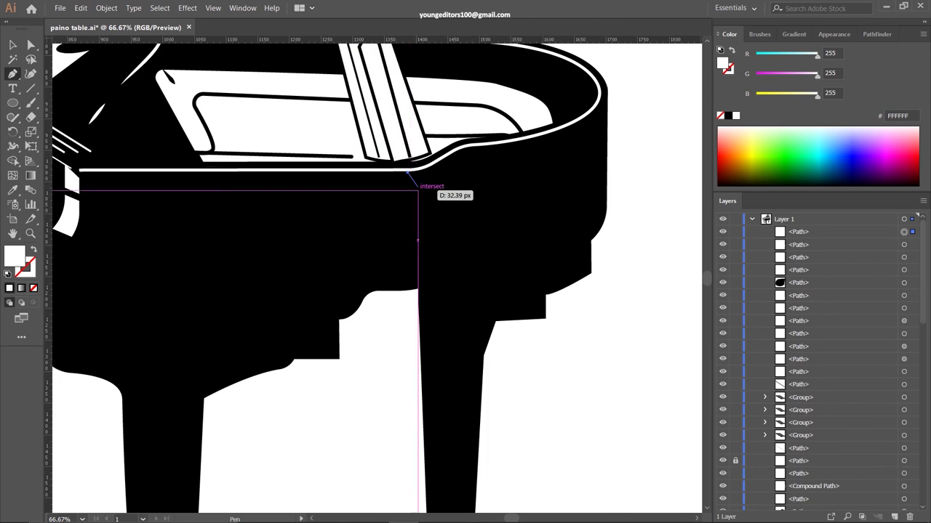
pyautogui.click(429, 282)
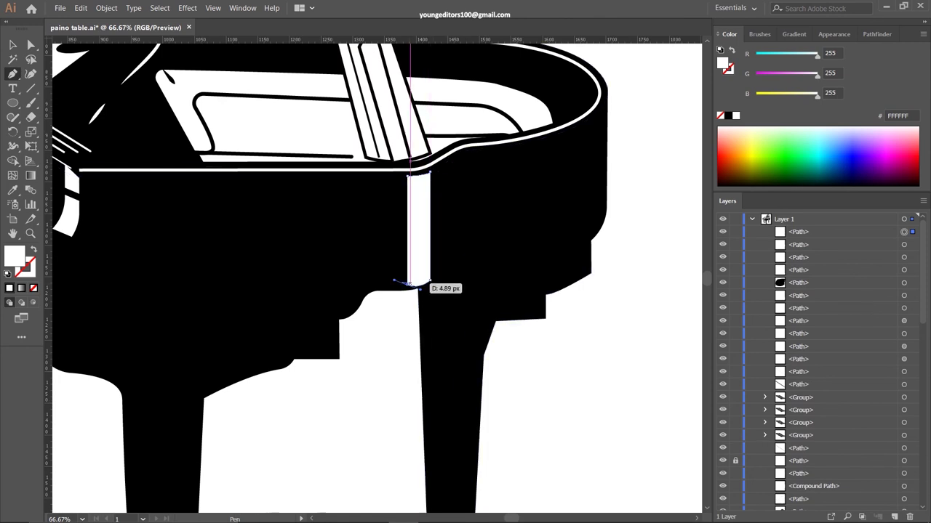
pyautogui.click(407, 175)
pyautogui.click(435, 256)
pyautogui.scroll(3, 454, 154)
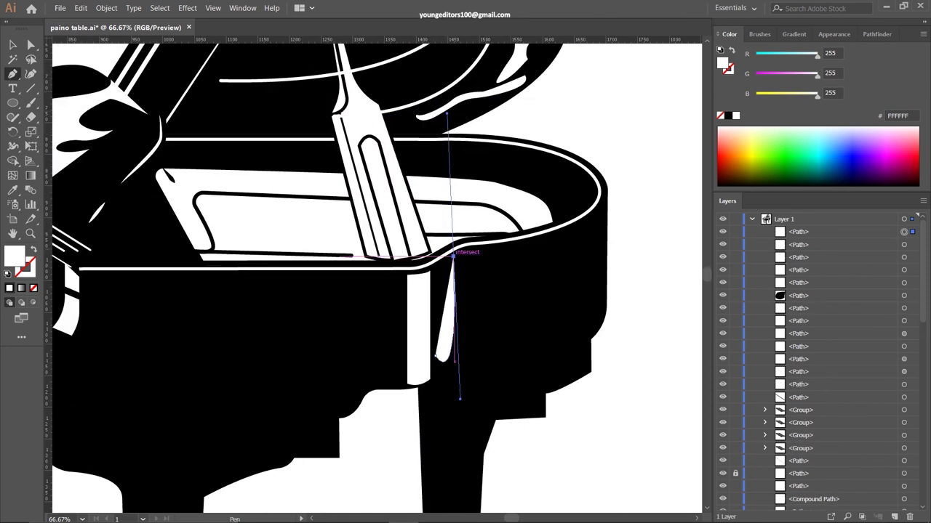
pyautogui.moveTo(477, 251); pyautogui.dragTo(499, 254)
pyautogui.click(480, 349)
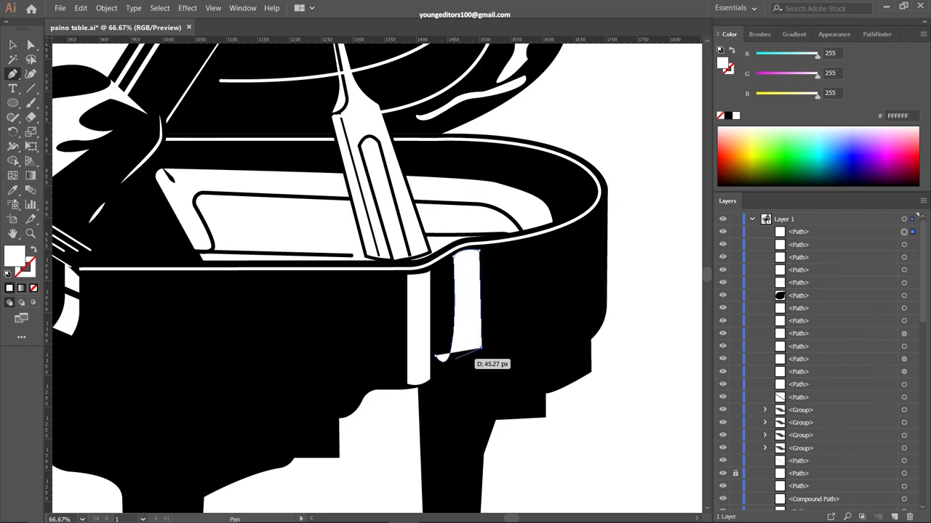
pyautogui.click(455, 253)
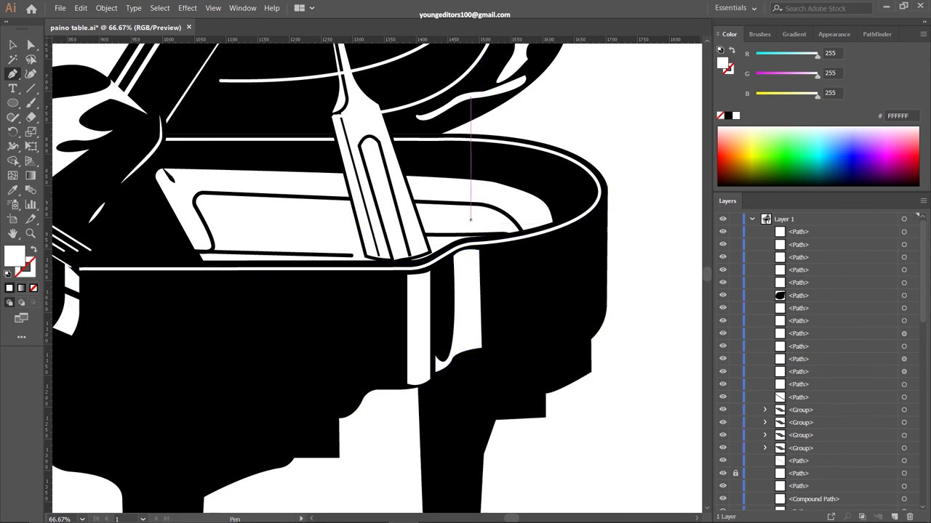
# - Add a curved highlight line on the body side and a sliver near the right curve
pyautogui.click(458, 254)
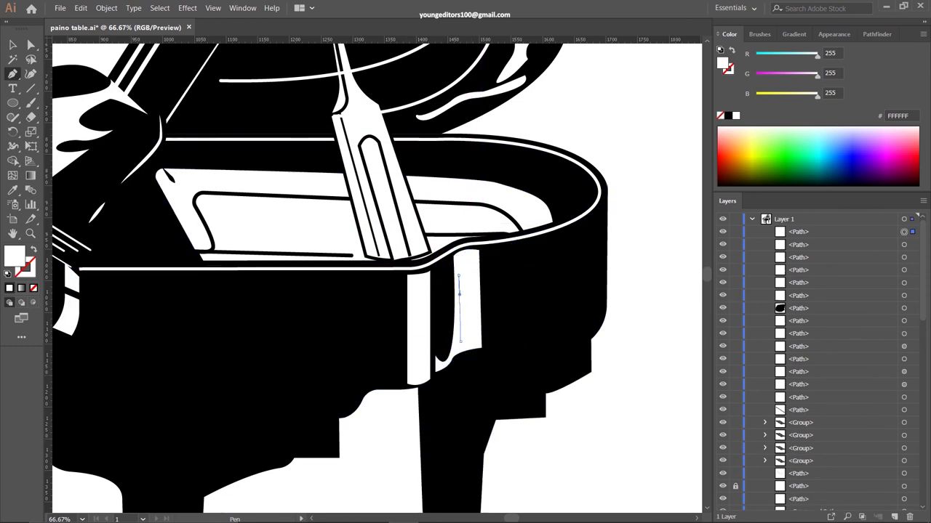
pyautogui.press('a')
pyautogui.moveTo(458, 276); pyautogui.dragTo(469, 247)
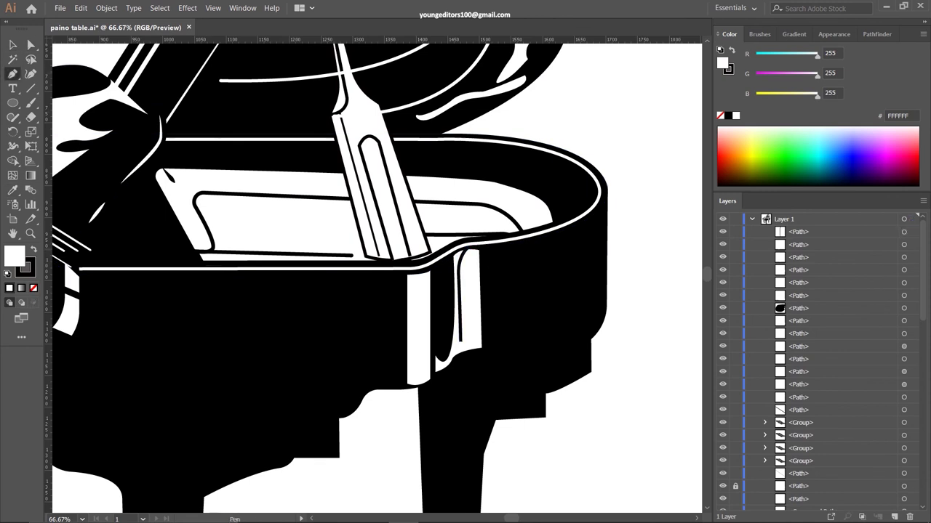
pyautogui.click(597, 212)
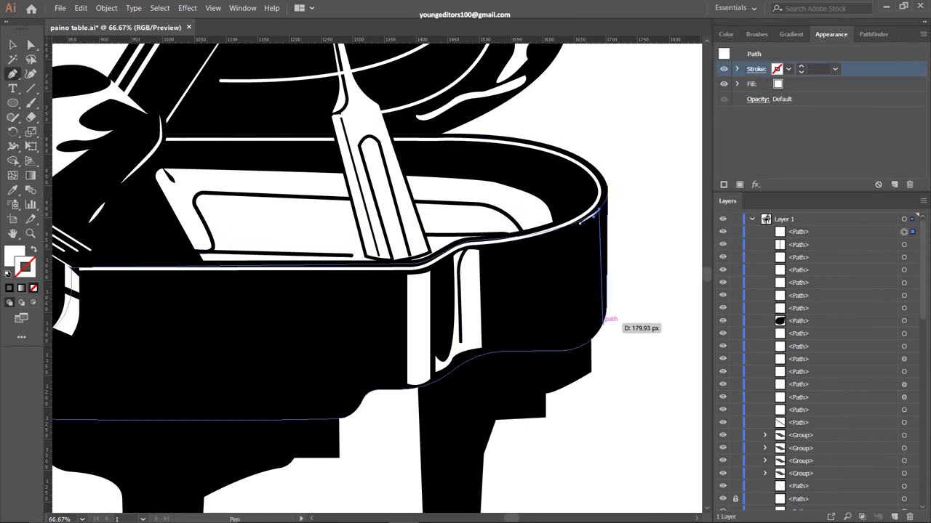
pyautogui.click(602, 320)
pyautogui.moveTo(579, 338); pyautogui.dragTo(590, 336)
pyautogui.click(590, 213)
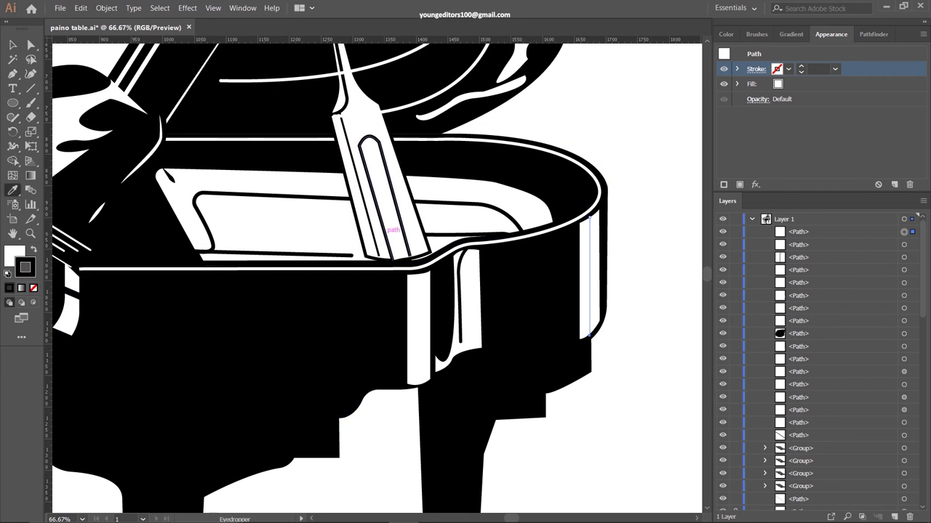
# - Draw a white line inside the music desk and adjust its stacking order
pyautogui.hscroll(-5, 437, 247)
pyautogui.click(420, 182)
pyautogui.click(437, 249)
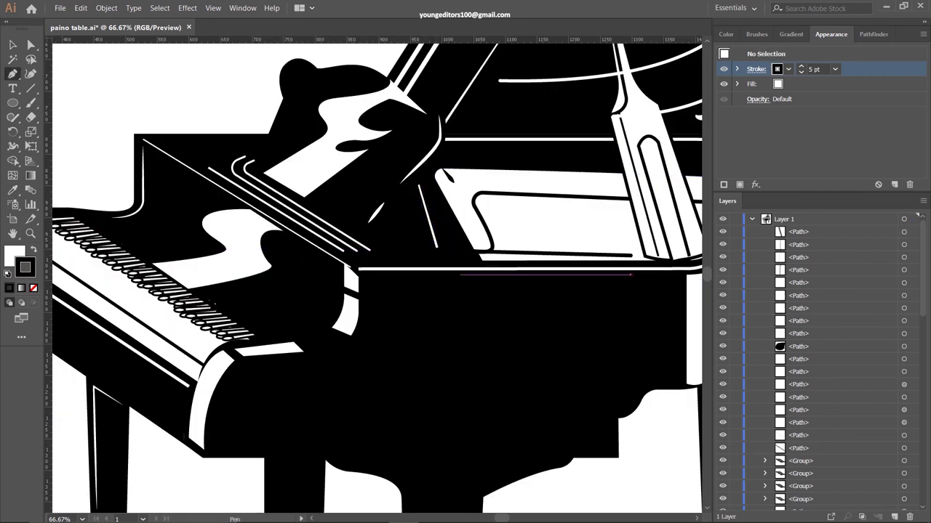
pyautogui.press('Escape')
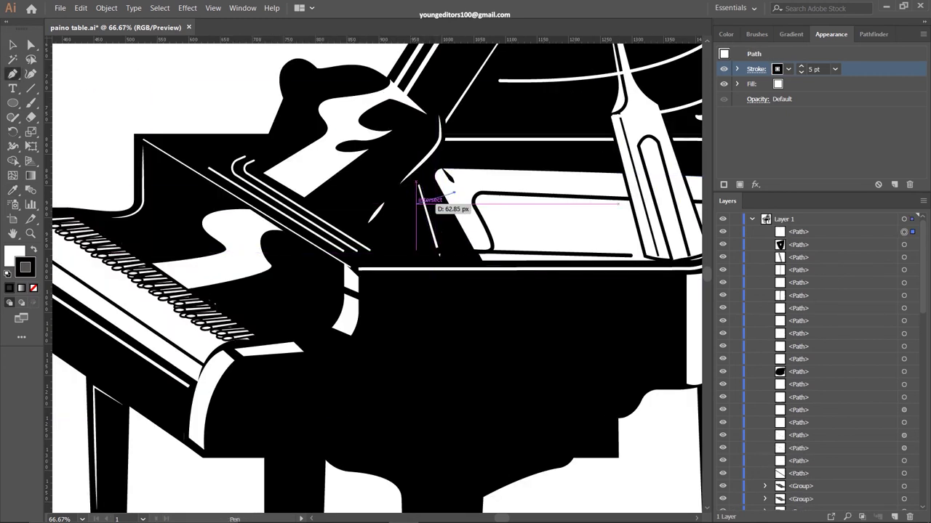
pyautogui.press('v')
pyautogui.rightClick(440, 256)
pyautogui.press('Escape')
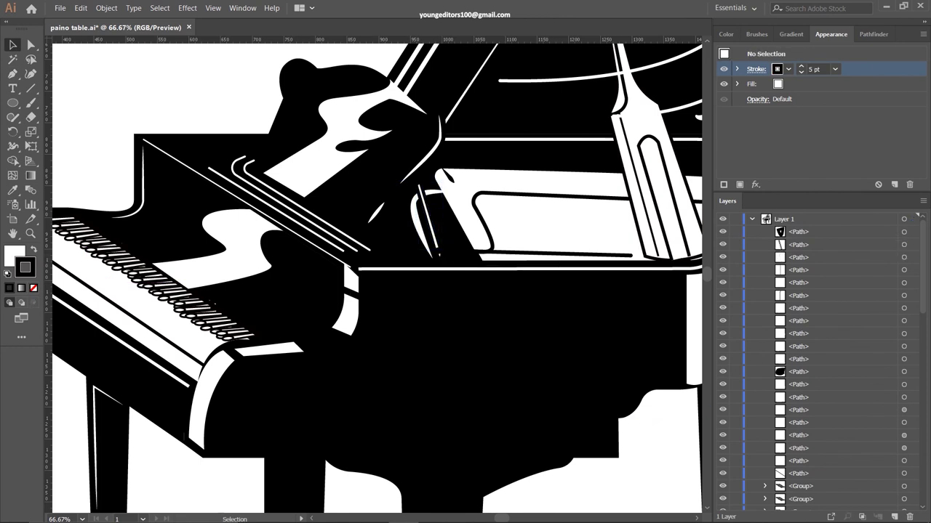
pyautogui.press('p')
# - Add a small highlight near the cover's top corner and a white stroke along the body bottom
pyautogui.click(342, 254)
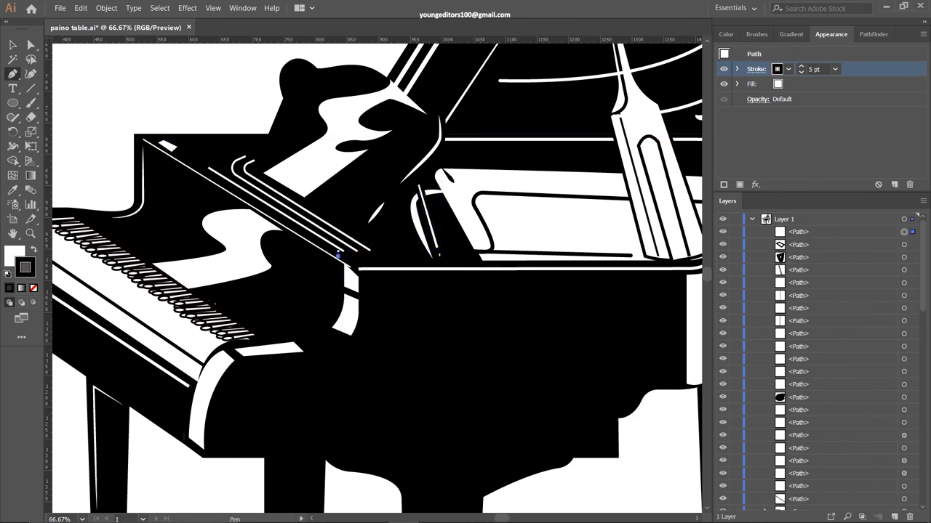
pyautogui.click(443, 250)
pyautogui.press('/')
pyautogui.click(614, 419)
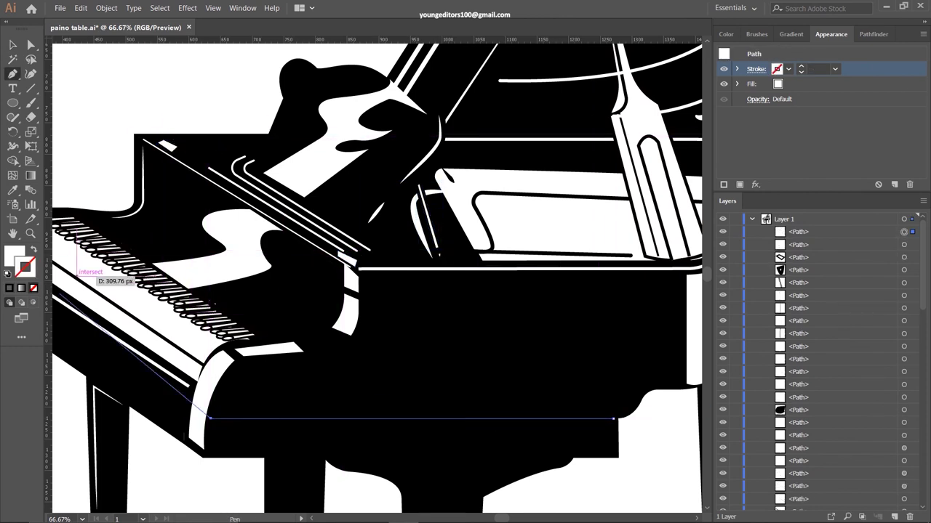
pyautogui.hotkey('shift', 'x')
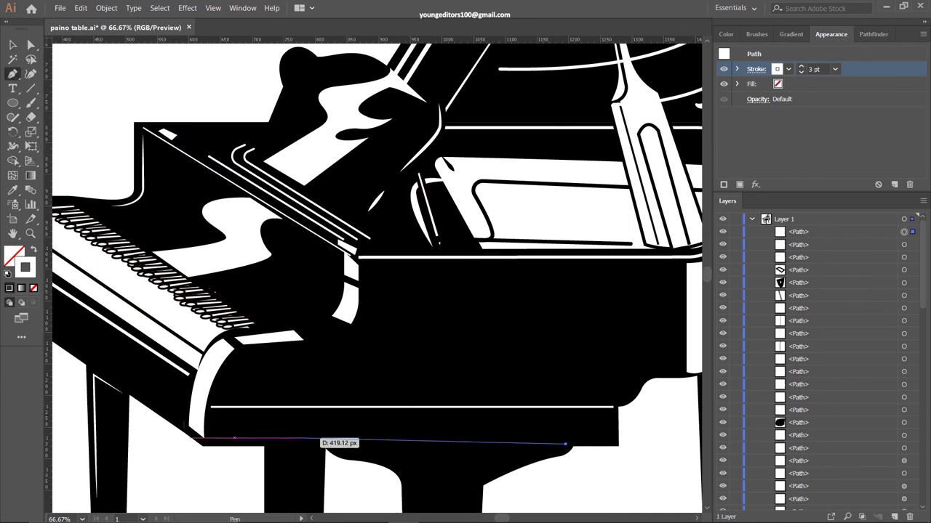
# - Finish the white line along the body bottom as a white stroke with no fill
pyautogui.click(291, 438)
pyautogui.hotkey('shift', 'x')
pyautogui.scroll(-5, 521, 320)
pyautogui.hotkey('shift', 'x')
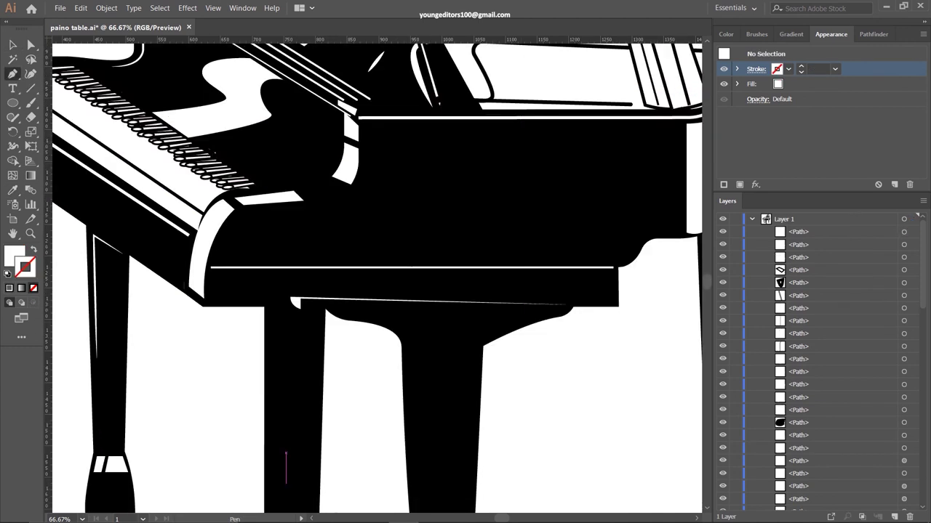
pyautogui.scroll(-3, 521, 323)
# - Draw a thin white-filled highlight down the front leg
pyautogui.click(270, 204)
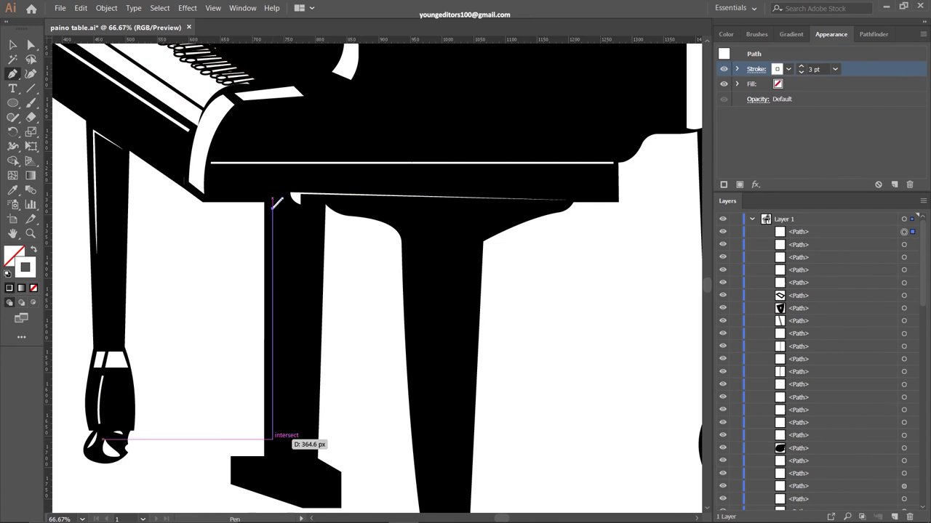
pyautogui.click(268, 457)
pyautogui.click(284, 202)
pyautogui.hotkey('shift', 'x')
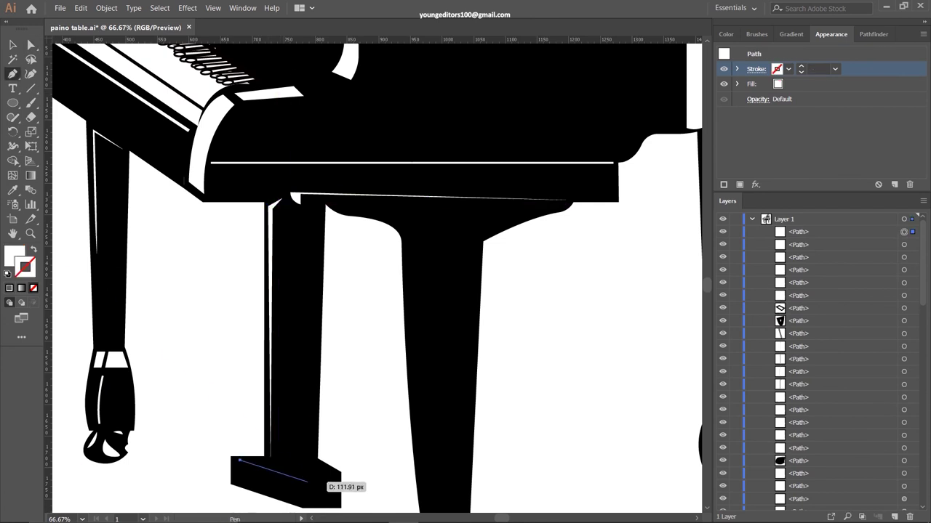
pyautogui.hotkey('shift', 'x')
# - Add a white highlight line and a curved white arch across the foot
pyautogui.click(240, 460)
pyautogui.click(306, 481)
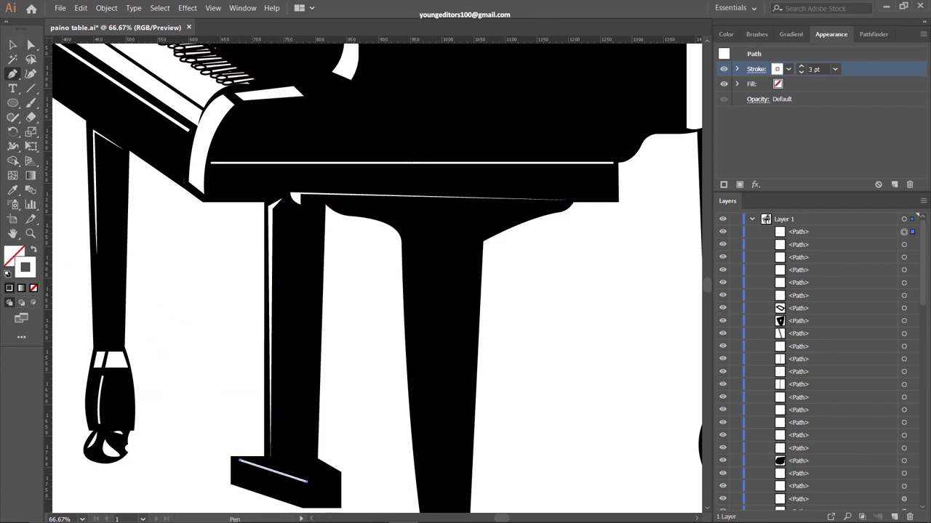
pyautogui.keyDown('ctrl'); pyautogui.click(305, 493); pyautogui.keyUp('ctrl')
pyautogui.click(338, 482)
pyautogui.moveTo(309, 481); pyautogui.dragTo(310, 457)
pyautogui.hotkey('shift', 'x')
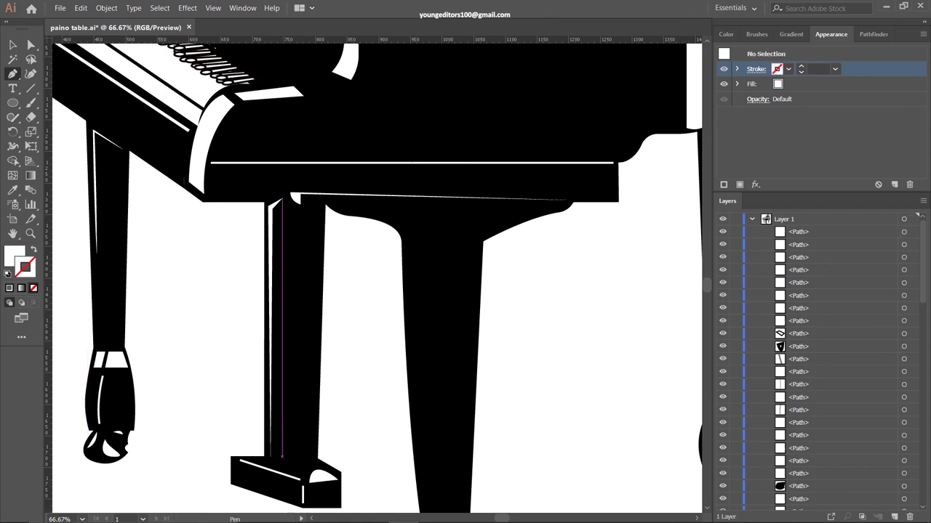
# - Outline a thin highlight sliver down the leg
pyautogui.click(294, 209)
pyautogui.click(299, 465)
pyautogui.click(304, 211)
pyautogui.click(295, 209)
pyautogui.scroll(-3, 173, 292)
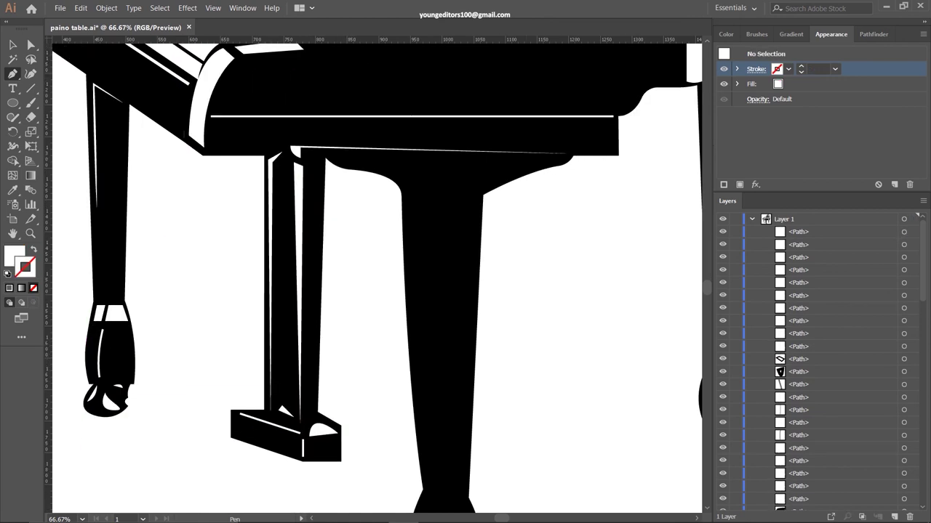
# - Draw the lyre's thin black vertical rod from the case down to the pedal box
pyautogui.press('d')
pyautogui.scroll(4, 330, 218)
pyautogui.scroll(-4, 331, 218)
pyautogui.click(330, 113)
pyautogui.click(338, 362)
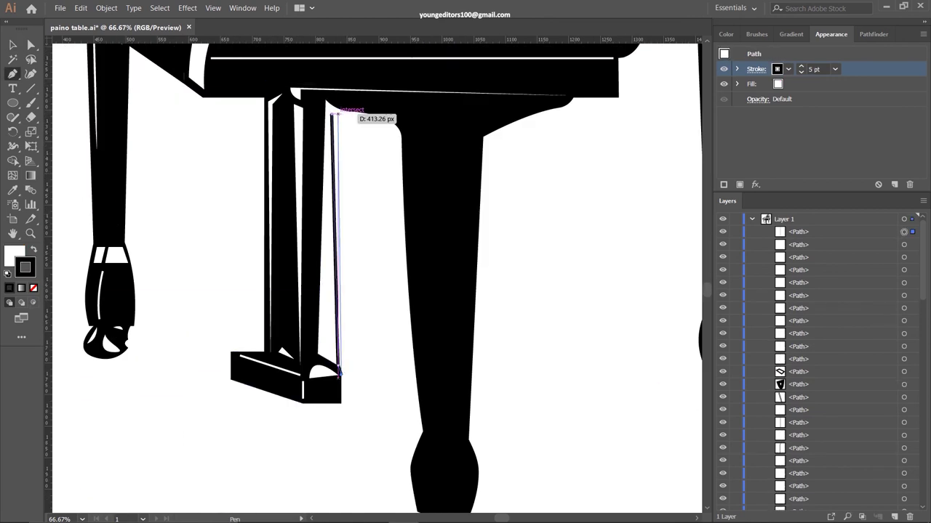
pyautogui.click(337, 112)
pyautogui.click(331, 113)
# - Add two diagonal braces to the front leg and extend the rod up to the case
pyautogui.keyDown('ctrl'); pyautogui.click(363, 218); pyautogui.keyUp('ctrl')
pyautogui.click(320, 272)
pyautogui.click(401, 176)
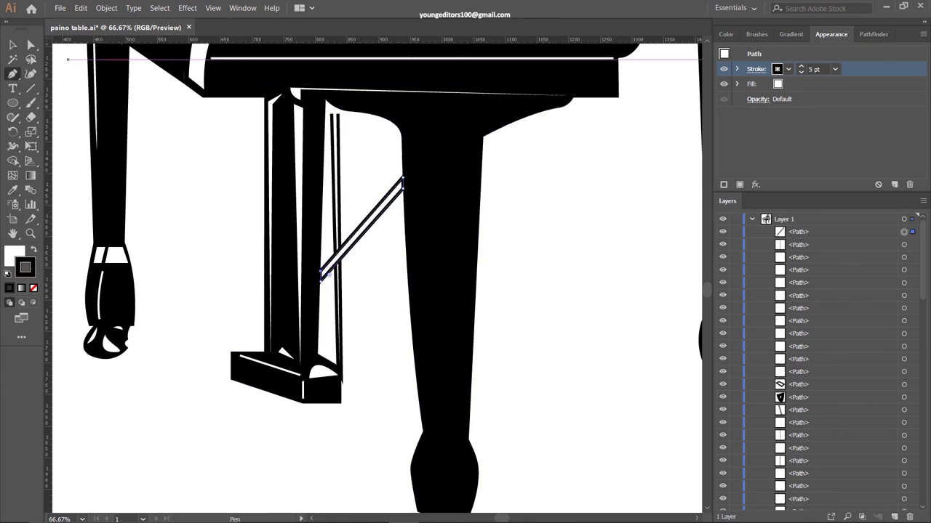
pyautogui.click(338, 377)
pyautogui.click(409, 294)
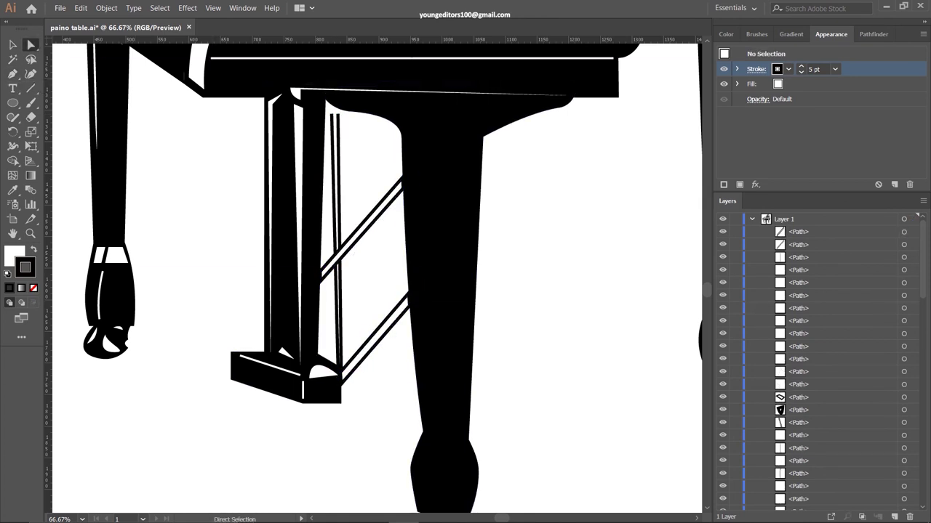
pyautogui.moveTo(337, 113); pyautogui.dragTo(337, 104)
# - Draw the first two curved pedal outlines below the pedal box
pyautogui.moveTo(204, 391)
pyautogui.mouseDown()
pyautogui.moveTo(219, 407)
pyautogui.moveTo(216, 423)
pyautogui.moveTo(231, 430)
pyautogui.moveTo(231, 403)
pyautogui.mouseUp()
pyautogui.click(255, 390)
pyautogui.click(307, 391)
# - Add the middle pedal and a curved 1 pt white highlight at the front leg's top
pyautogui.click(300, 398)
pyautogui.press('v')
pyautogui.press('p')
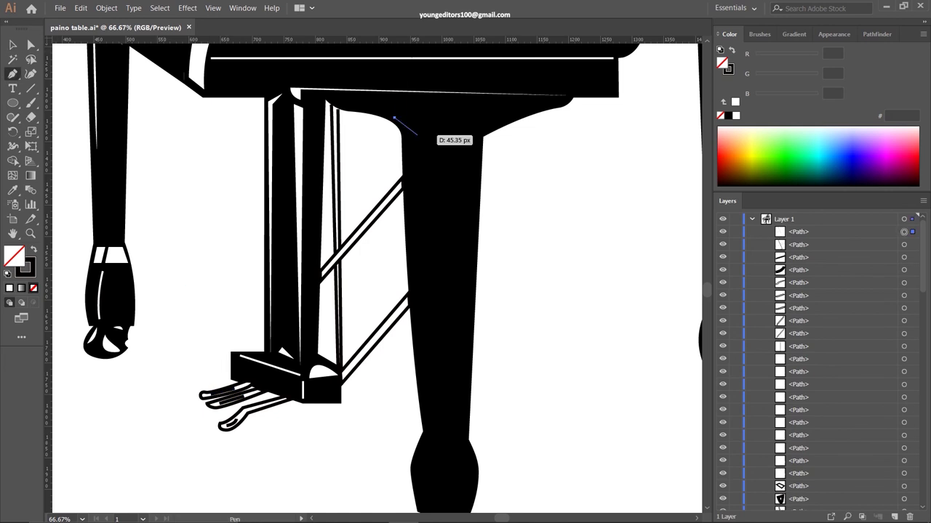
pyautogui.moveTo(395, 118); pyautogui.dragTo(417, 139)
pyautogui.doubleClick(25, 268)
pyautogui.click(592, 191)
pyautogui.click(12, 45)
pyautogui.click(756, 69)
pyautogui.write('1')
pyautogui.press('Return')
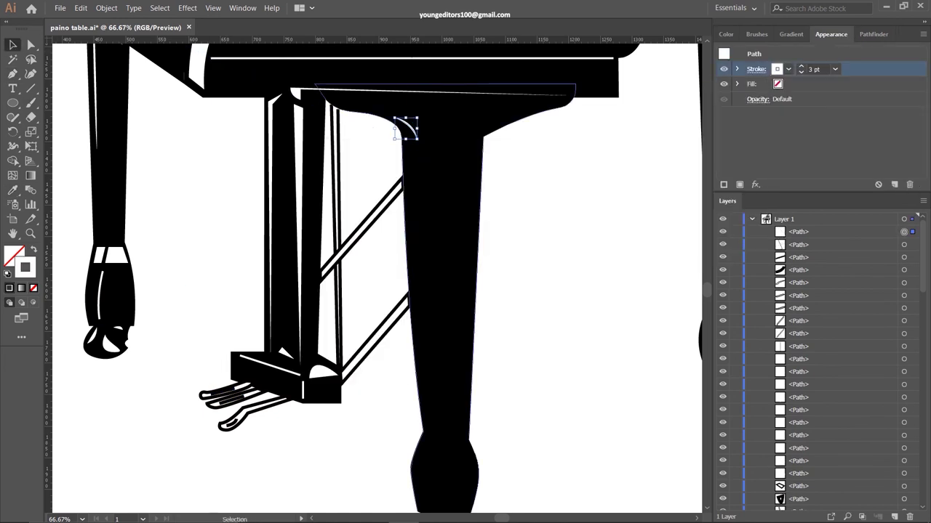
# - Draw a white highlight line down the front leg's edge at 5 pt stroke weight
pyautogui.press('p')
pyautogui.click(434, 434)
pyautogui.click(422, 149)
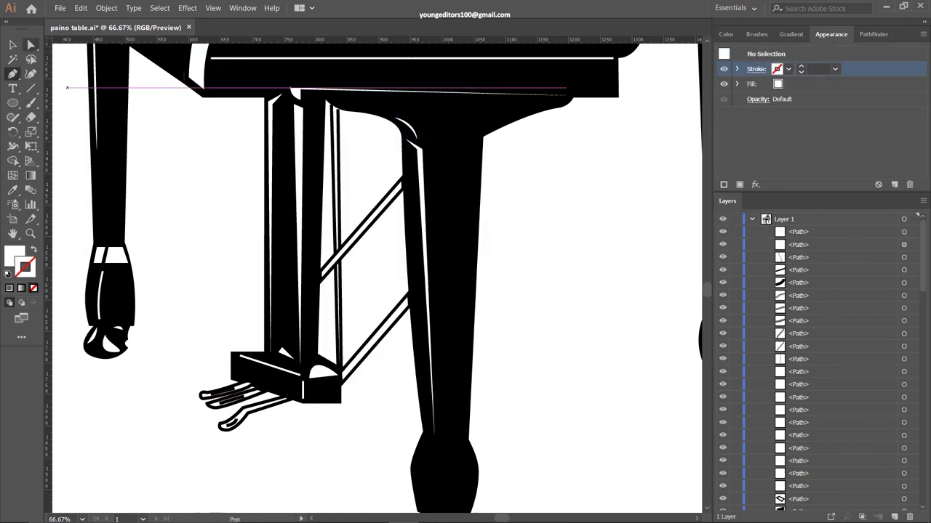
pyautogui.press('a')
pyautogui.click(757, 69)
pyautogui.write('5')
pyautogui.press('Return')
# - Alt-drag a copy of the left leg's caster foot onto the front leg's bottom
pyautogui.click(13, 45)
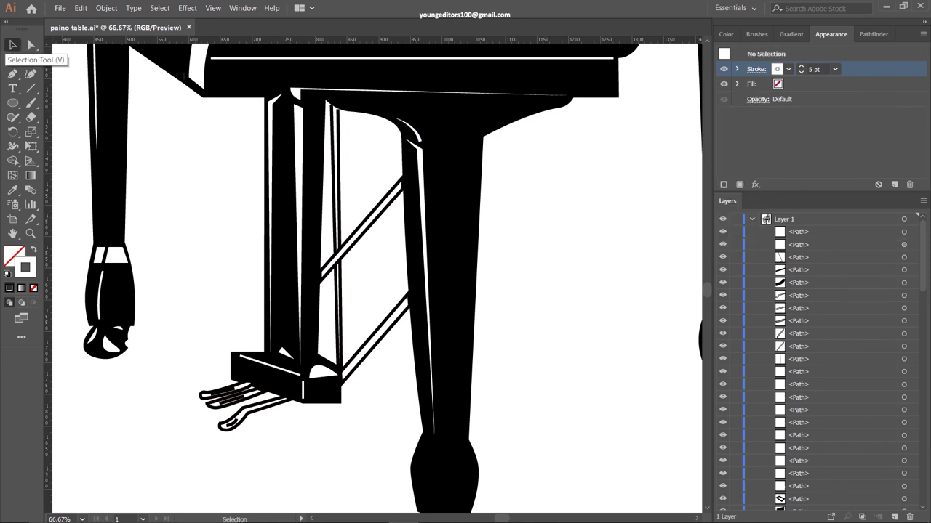
pyautogui.click(102, 256)
pyautogui.scroll(-2, 429, 364)
pyautogui.click(430, 430)
pyautogui.click(756, 70)
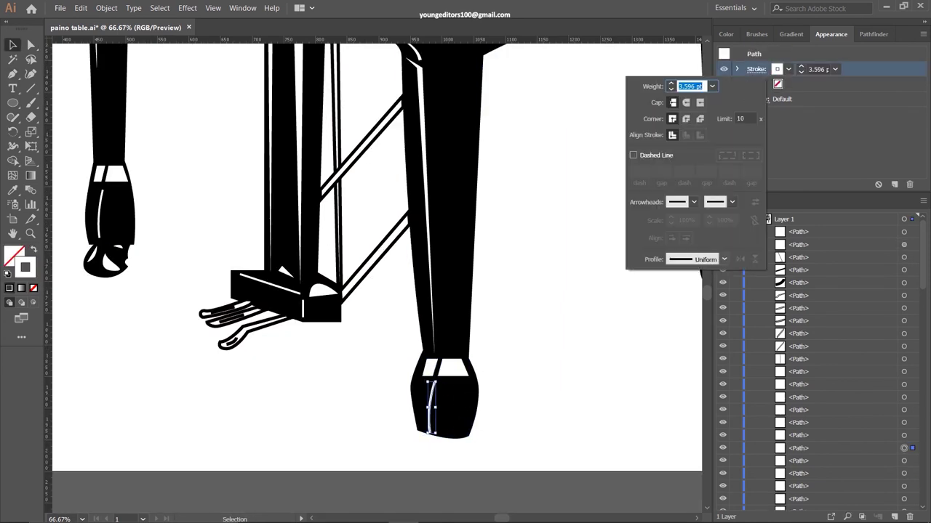
pyautogui.moveTo(102, 261); pyautogui.dragTo(452, 447)
# - Copy the white band and caster foot onto the rear right leg
pyautogui.click(443, 368)
pyautogui.keyDown('shift'); pyautogui.click(450, 448); pyautogui.keyUp('shift')
pyautogui.hscroll(5, 439, 387)
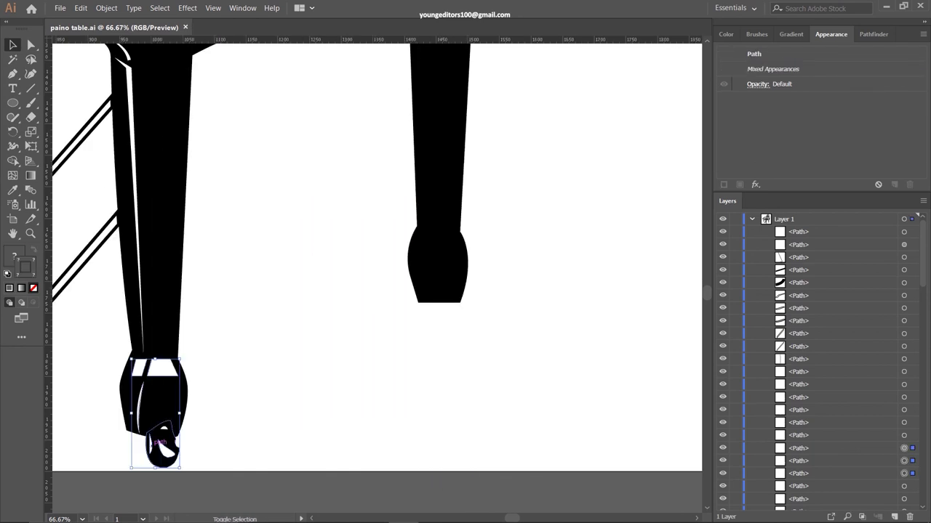
pyautogui.moveTo(161, 447); pyautogui.dragTo(445, 314)
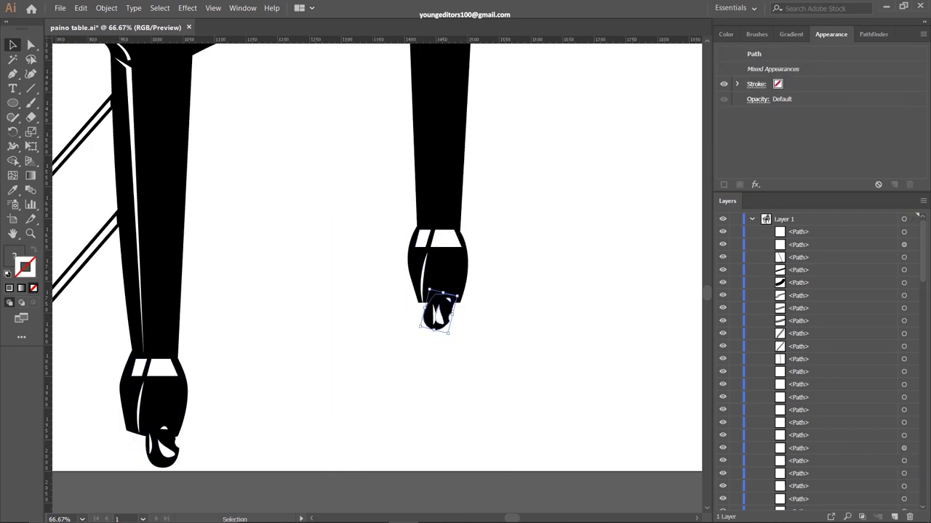
# - Draw a line across the front leg's top and eyedropper a white 3 pt stroke onto it
pyautogui.press('p')
pyautogui.scroll(5, 445, 314)
pyautogui.click(136, 259)
pyautogui.click(182, 260)
pyautogui.press('i')
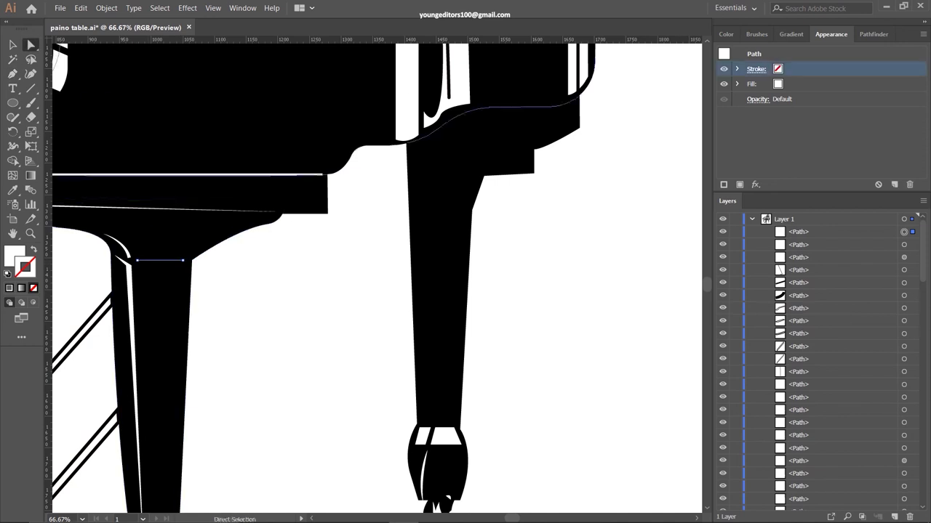
pyautogui.click(218, 175)
pyautogui.click(756, 69)
pyautogui.press('Escape')
# - Clear the selection and select the thin diagonal line on the lid
pyautogui.hotkey('ctrl', 'shift', 'a')
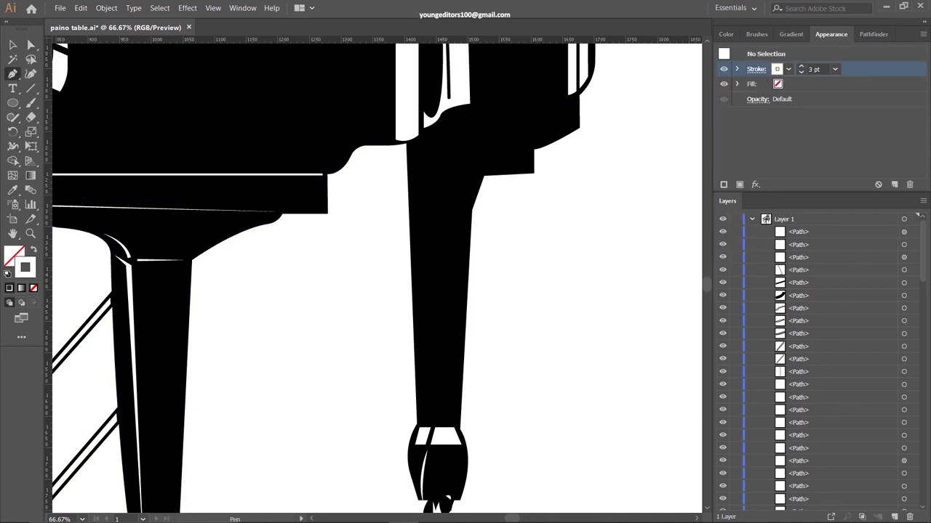
pyautogui.scroll(10, 466, 218)
pyautogui.press('v')
pyautogui.click(335, 395)
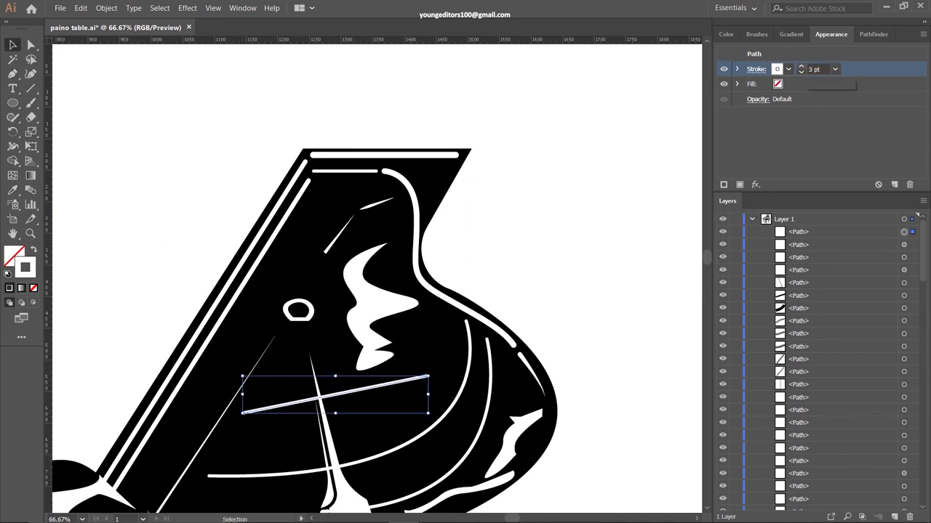
# - Apply a tapered width profile to the thin lid line
pyautogui.click(756, 68)
pyautogui.click(686, 262)
pyautogui.click(683, 378)
pyautogui.rightClick(402, 380)
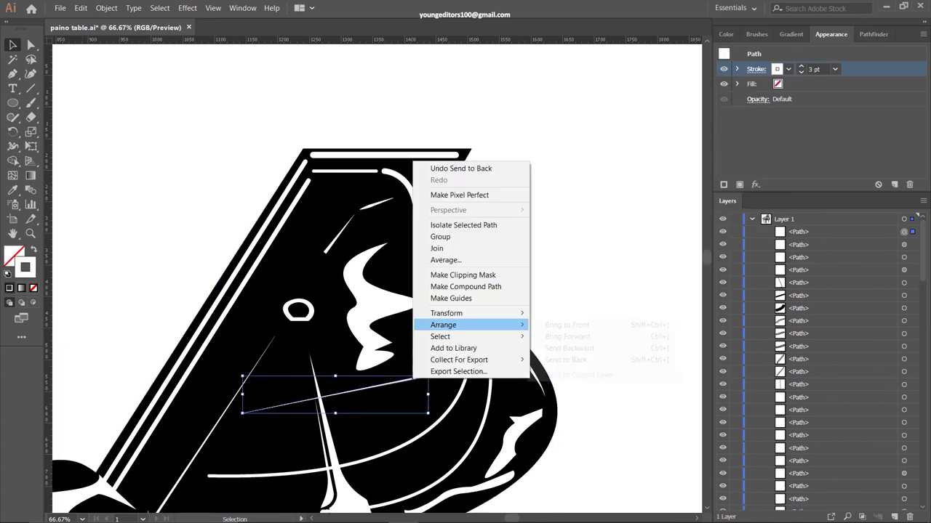
pyautogui.click(432, 326)
pyautogui.click(552, 362)
# - Select the white highlight shape on the left with Direct Selection
pyautogui.hotkey('ctrl', 'shift', 'a')
pyautogui.scroll(-3, 363, 290)
pyautogui.hscroll(2, 363, 291)
pyautogui.scroll(-2, 364, 291)
pyautogui.press('a')
pyautogui.click(131, 349)
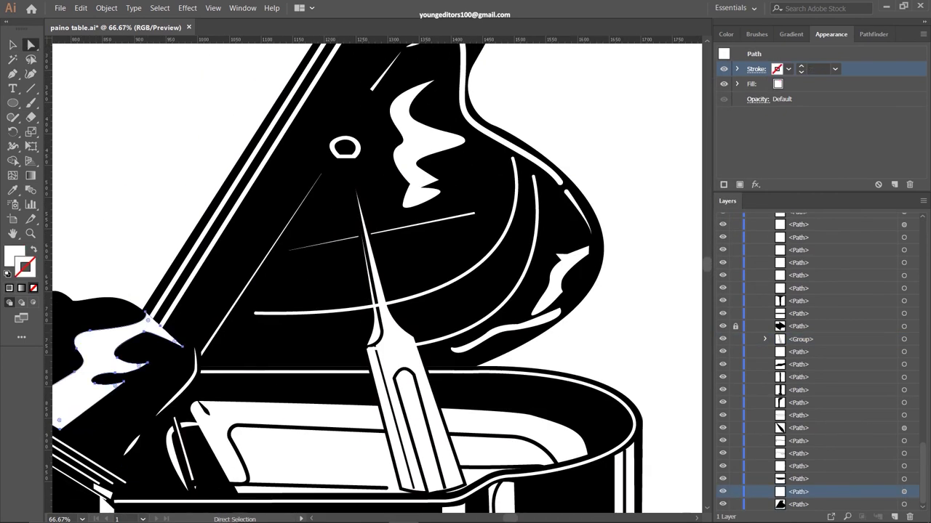
pyautogui.scroll(-3, 181, 335)
pyautogui.hotkey('ctrl', 'shift', 'a')
# - Select the small parallelogram bracket at the lid prop's base
pyautogui.press('p')
pyautogui.scroll(-2, 436, 291)
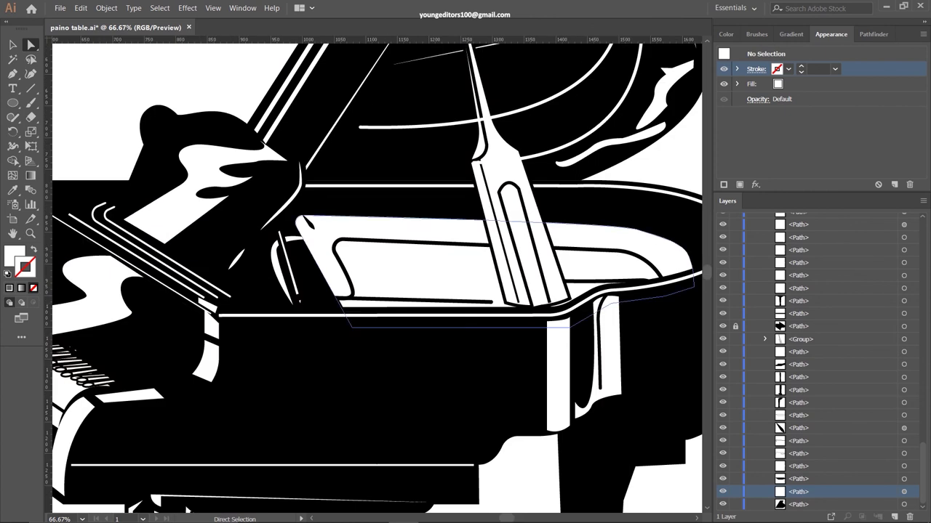
pyautogui.scroll(-3, 592, 305)
pyautogui.hscroll(3, 591, 306)
pyautogui.scroll(5, 405, 248)
pyautogui.hscroll(-2, 405, 247)
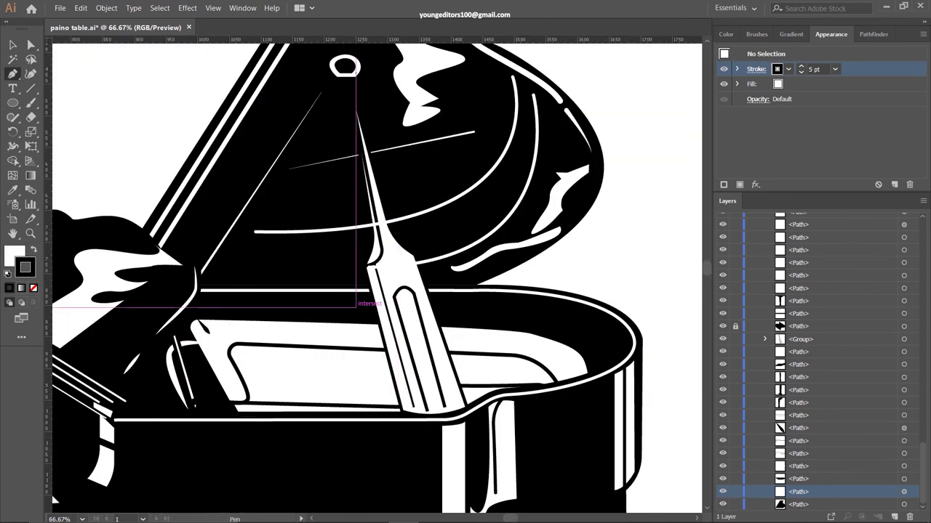
pyautogui.press('a')
pyautogui.click(369, 275)
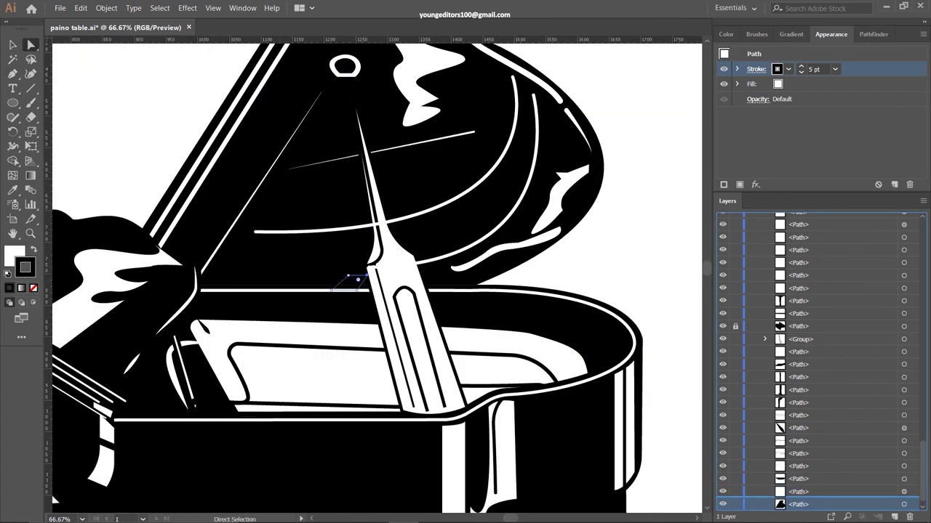
# - Draw a small circle below the bracket with the Ellipse tool
pyautogui.press('p')
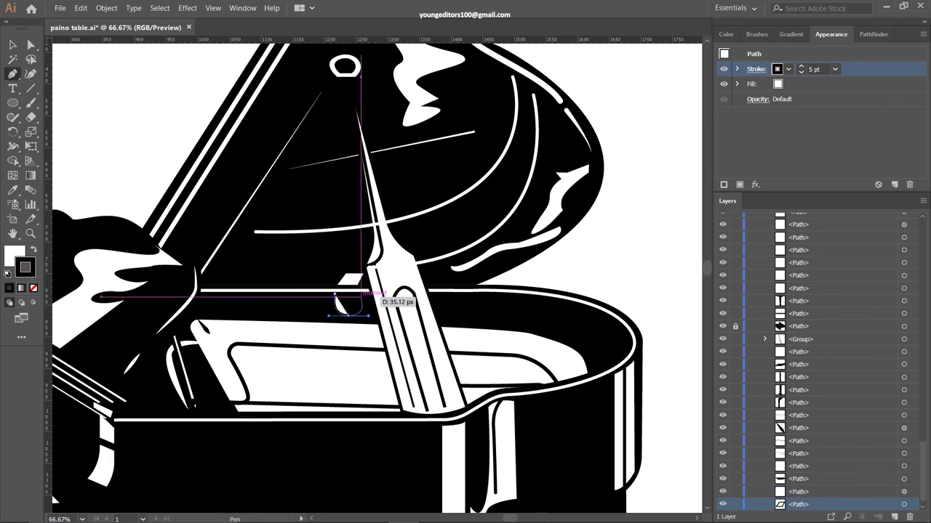
pyautogui.press('l')
pyautogui.moveTo(336, 295); pyautogui.dragTo(358, 315)
pyautogui.scroll(-5, 363, 313)
# - Draw a short vertical white tick under the case's curved end at 6 pt stroke
pyautogui.press('p')
pyautogui.click(601, 275)
pyautogui.click(601, 292)
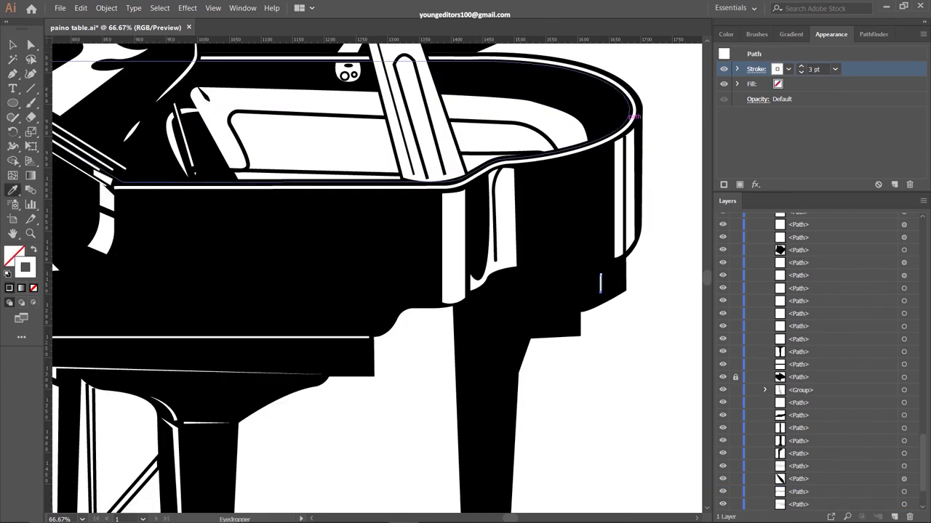
pyautogui.hotkey('shift', 'x')
pyautogui.click(12, 45)
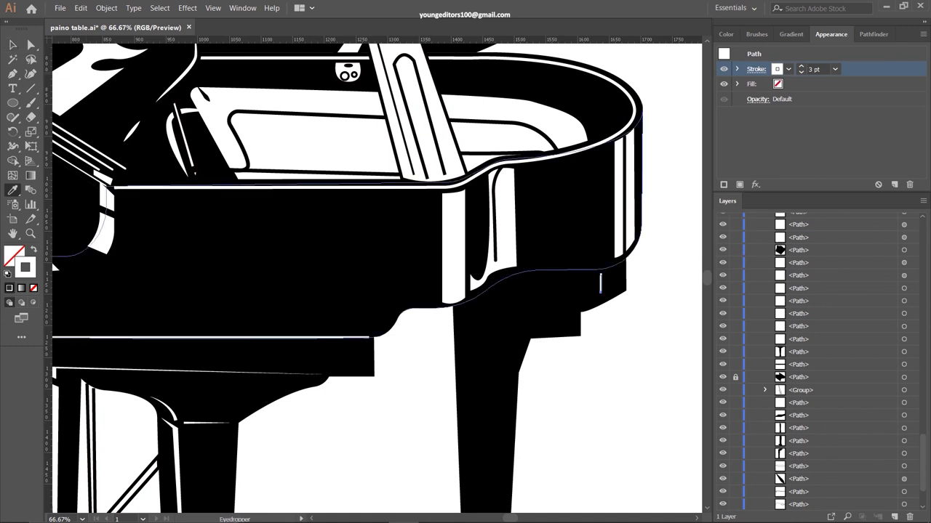
pyautogui.click(812, 69)
pyautogui.write('6')
pyautogui.press('Return')
# - Draw a white-filled highlight shape at the rear leg's top
pyautogui.press('p')
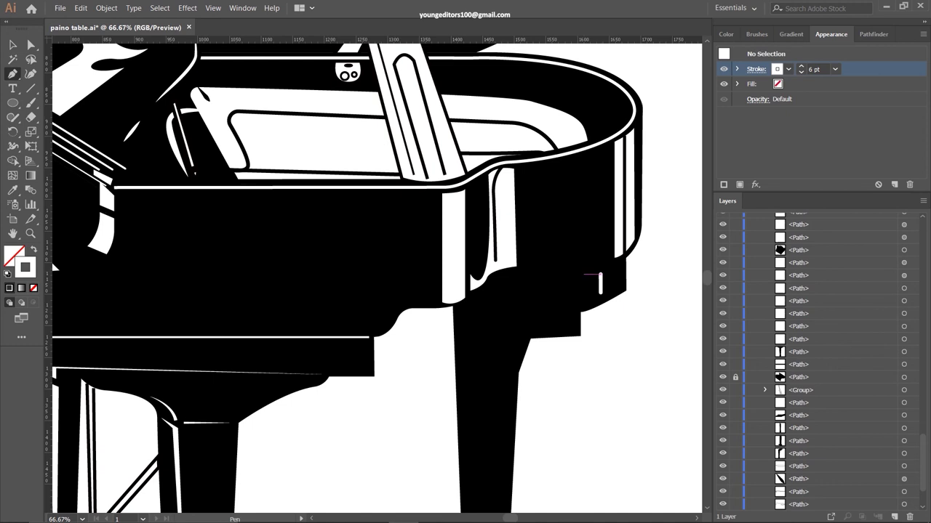
pyautogui.hotkey('shift', 'x')
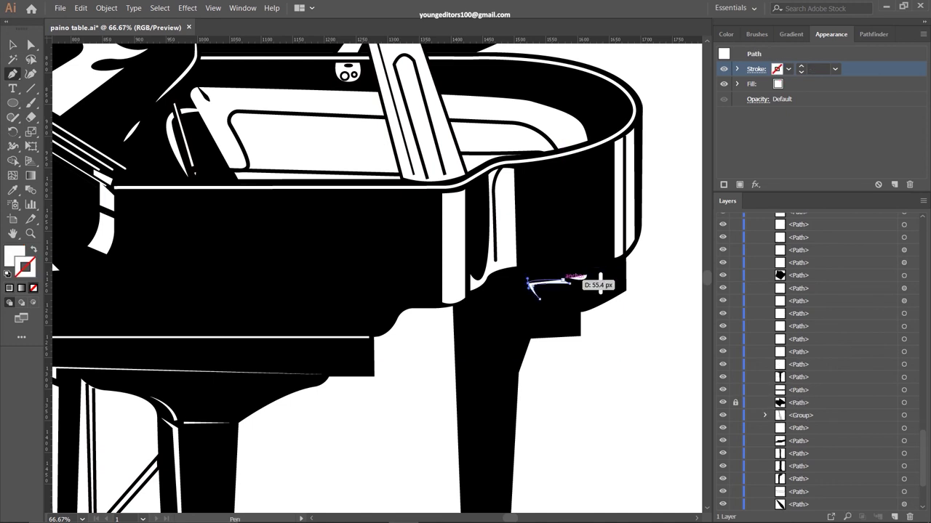
pyautogui.click(480, 306)
pyautogui.click(508, 299)
pyautogui.click(530, 308)
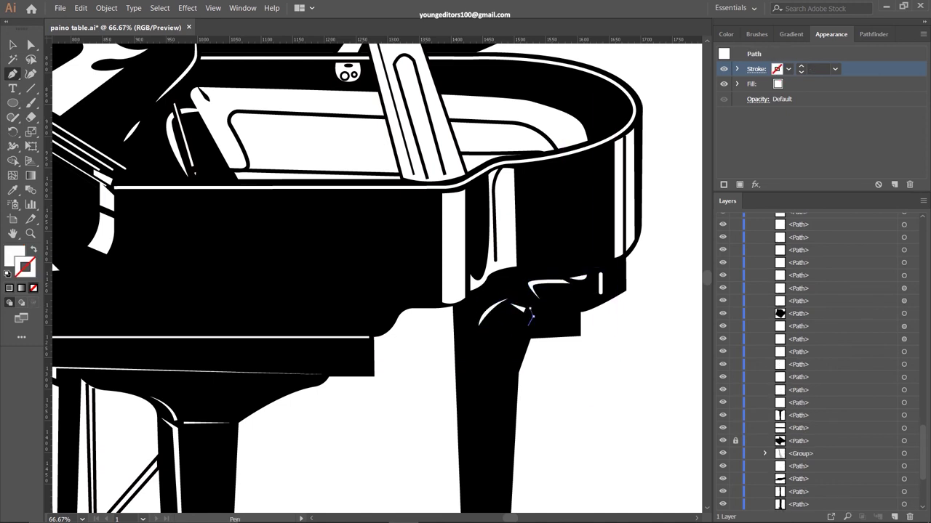
pyautogui.click(527, 336)
pyautogui.click(474, 339)
# - Finish the white stripe down the rear leg and fit the whole piano in view
pyautogui.scroll(-3, 533, 309)
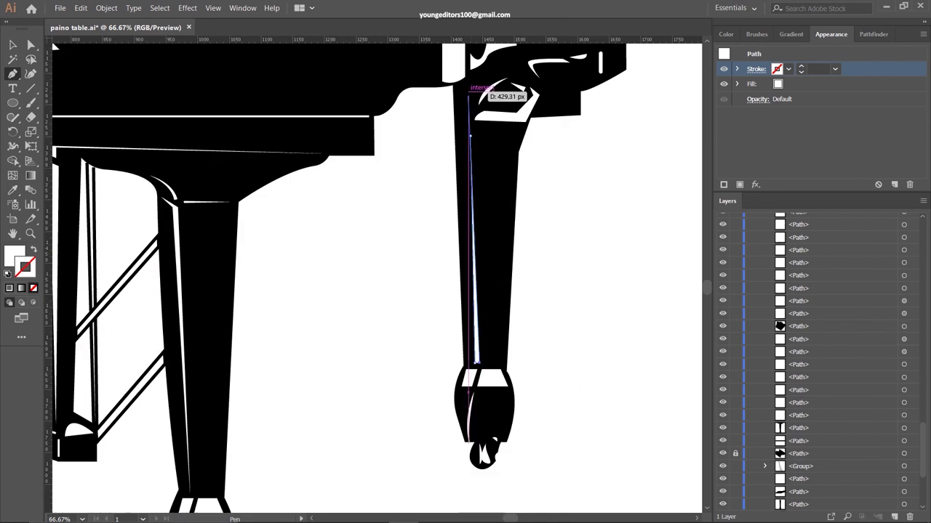
pyautogui.hotkey('ctrl', 'shift', 'a')
pyautogui.hotkey('ctrl', '0')
pyautogui.press('v')
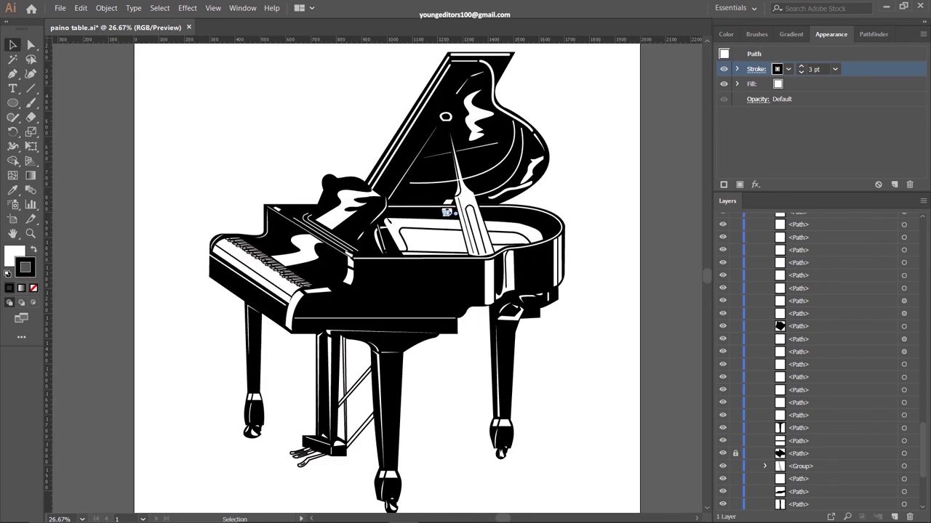